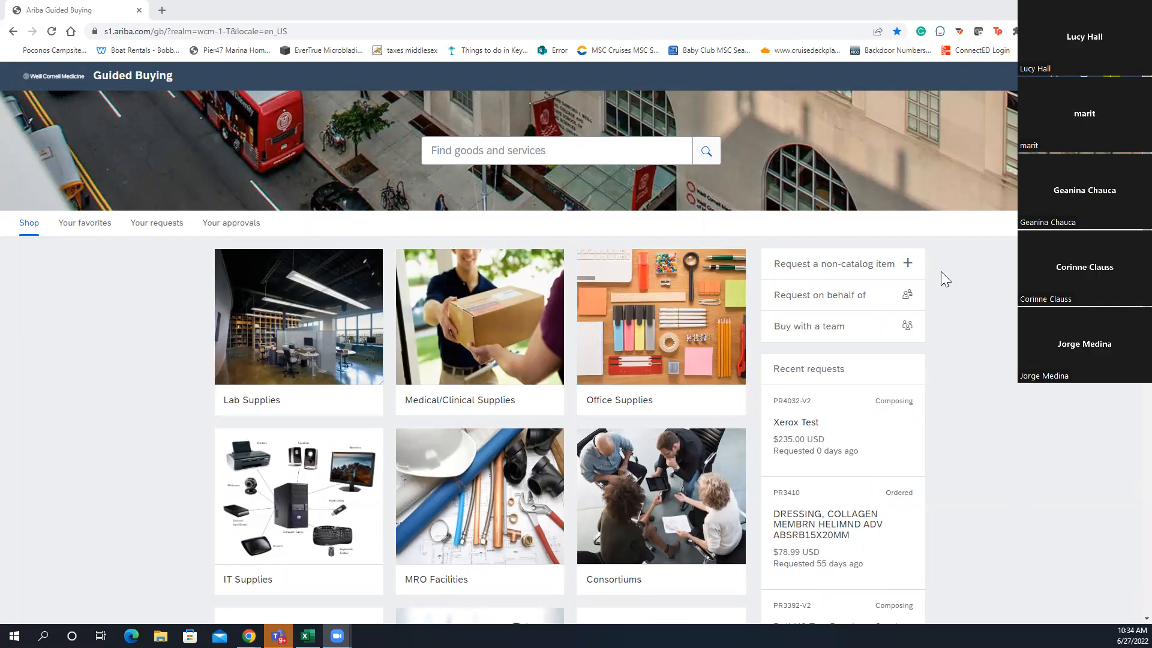
# Open a blank Non-catalog request form for goods from the Shop home page
pyautogui.click(889, 270)
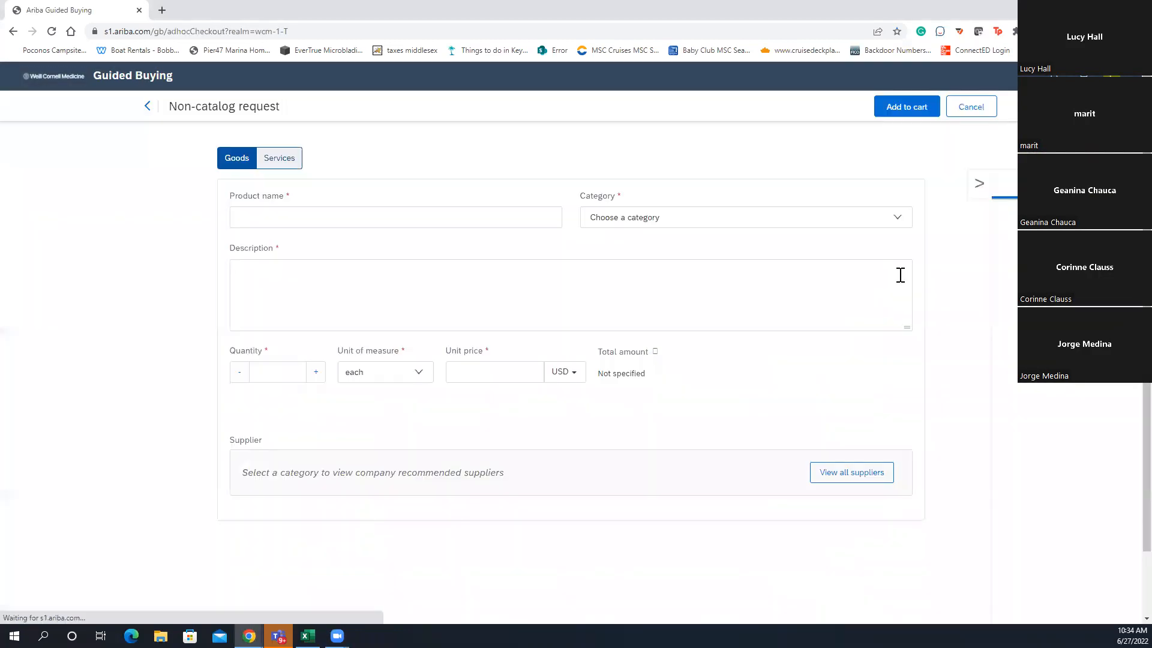
# Name the item 'Xerox Test', assign category 99000010 (Equipment Lease), and begin the description
pyautogui.click(375, 211)
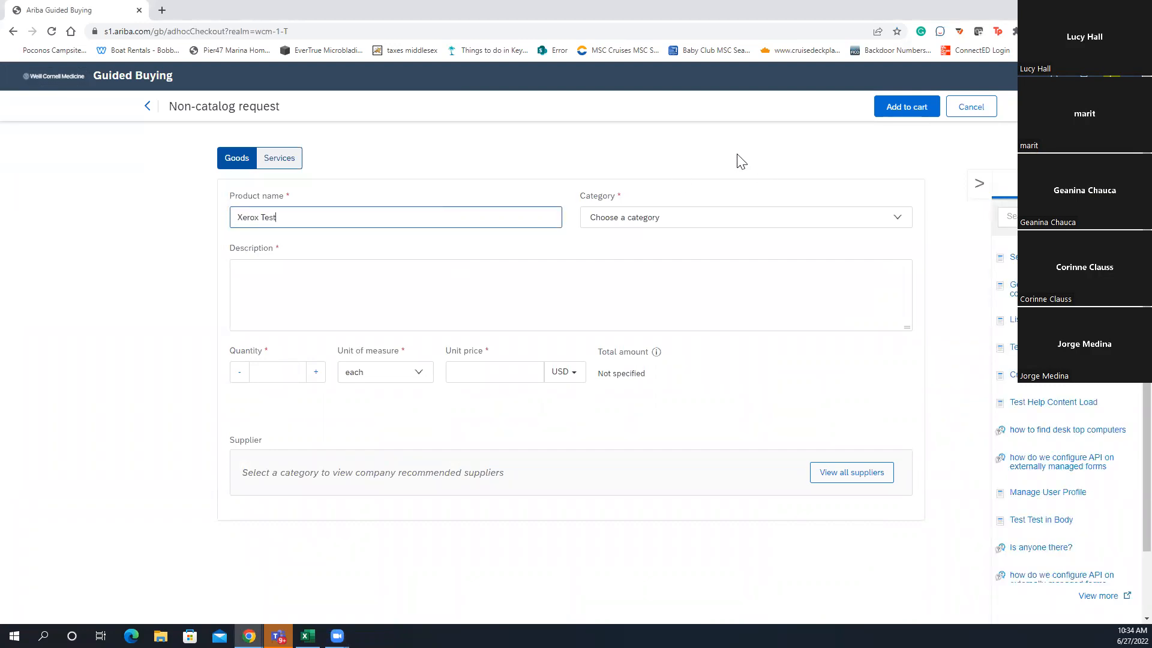
pyautogui.click(737, 215)
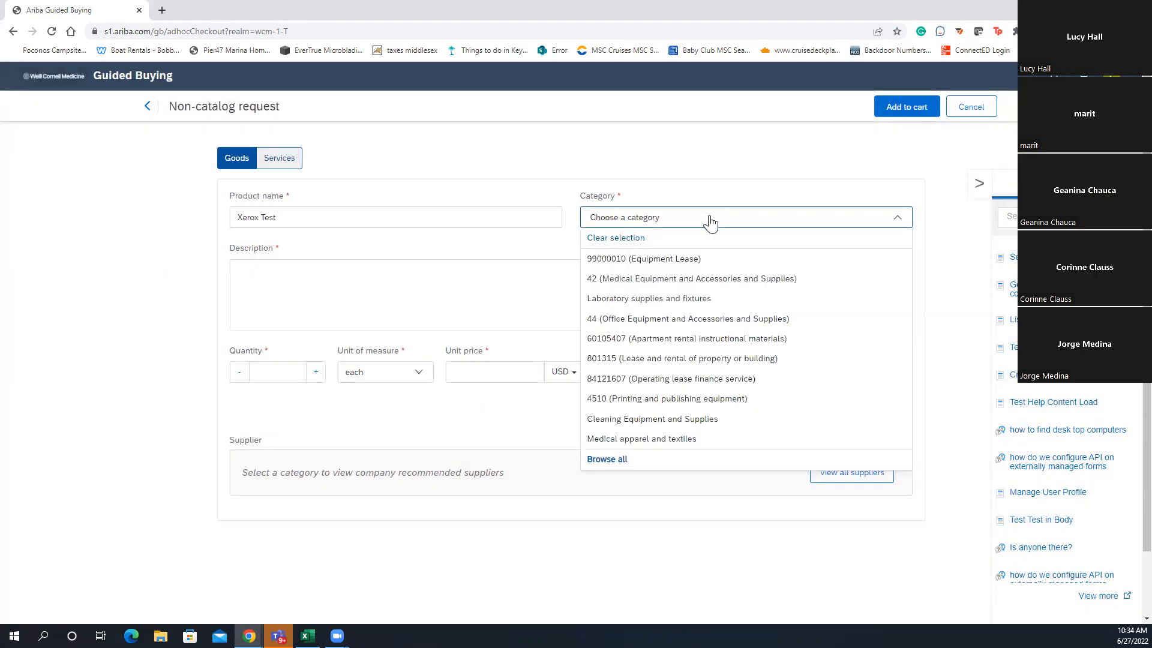
pyautogui.click(674, 261)
pyautogui.click(587, 288)
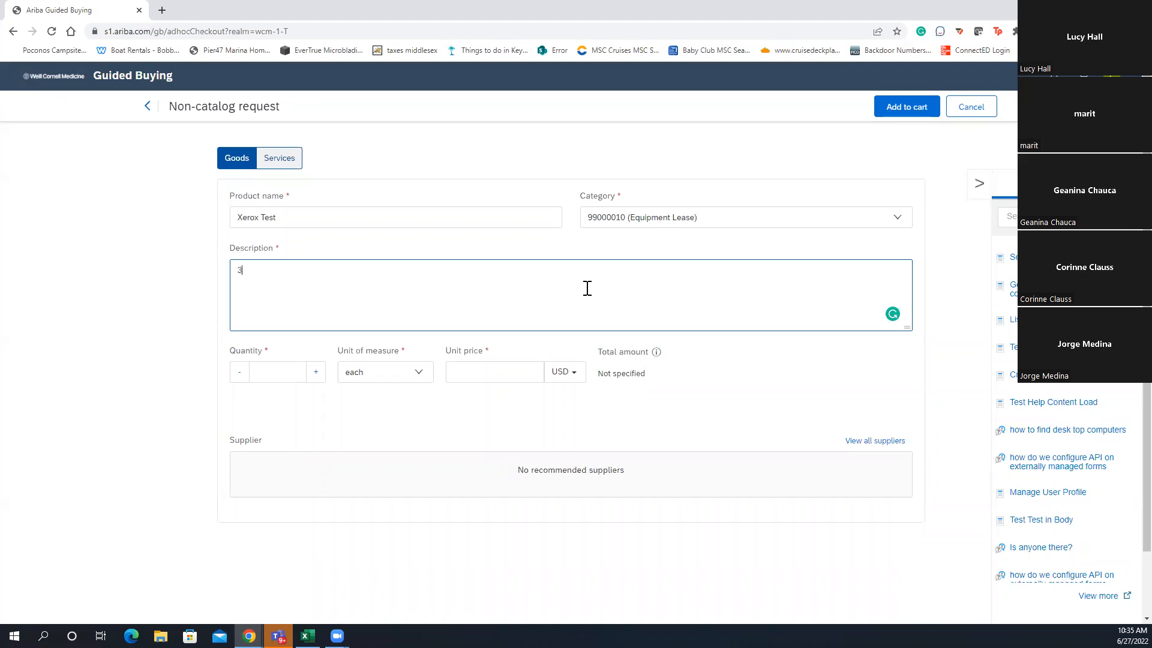
# Describe the item as a lease through May 31 at $300.00 monthly, contract # 123
pyautogui.write('month leas')
pyautogui.write('e 1st to ')
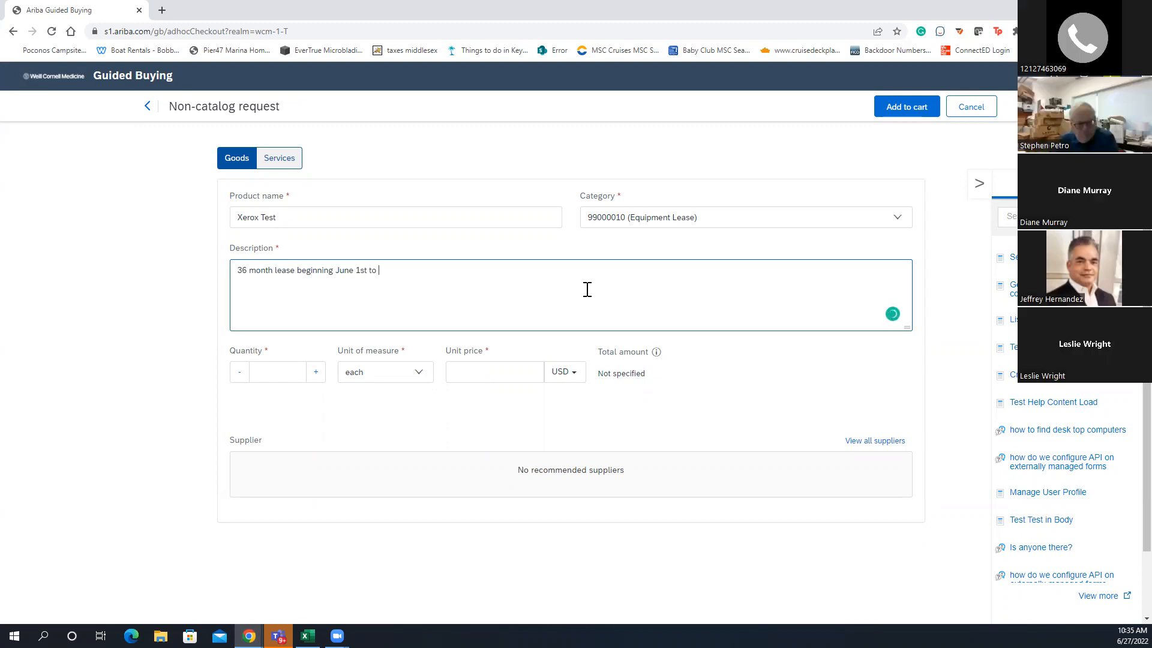
pyautogui.write('Ju')
pyautogui.press('BackSpace')
pyautogui.press('BackSpace')
pyautogui.write('M')
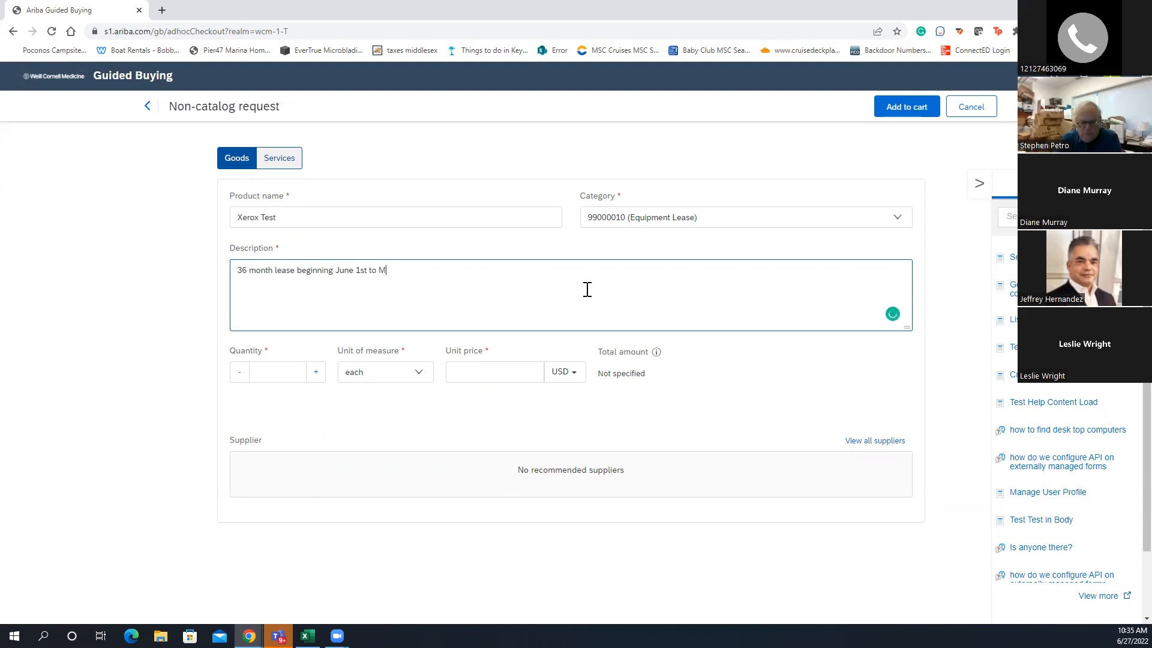
pyautogui.write('ay 31st 2025')
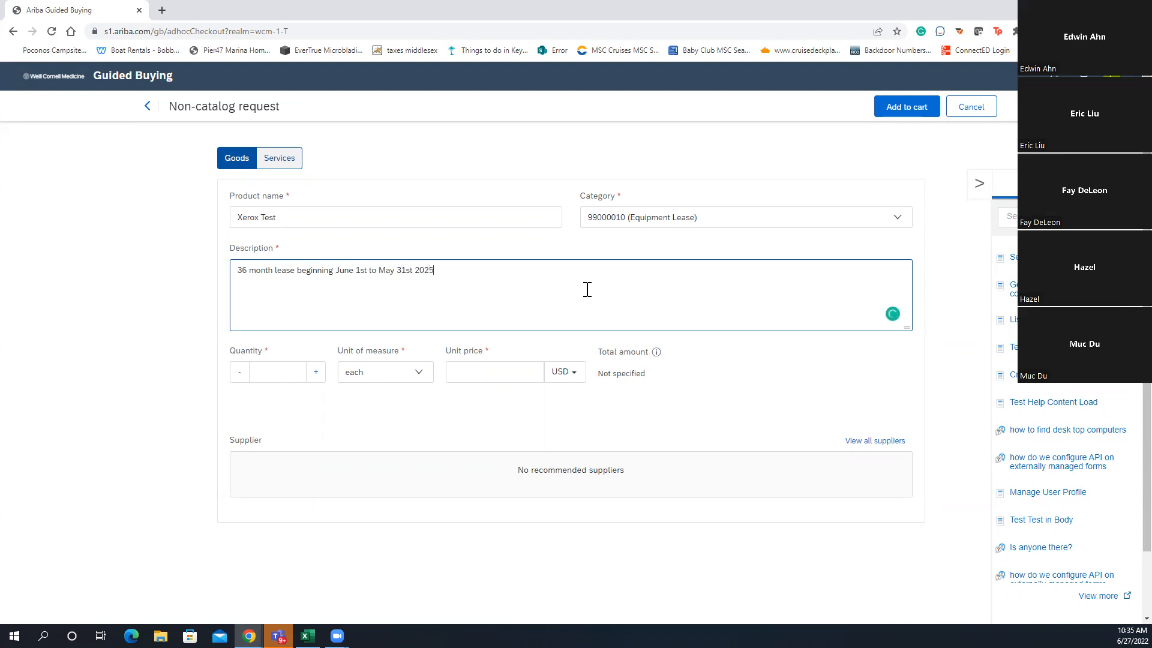
pyautogui.click(268, 372)
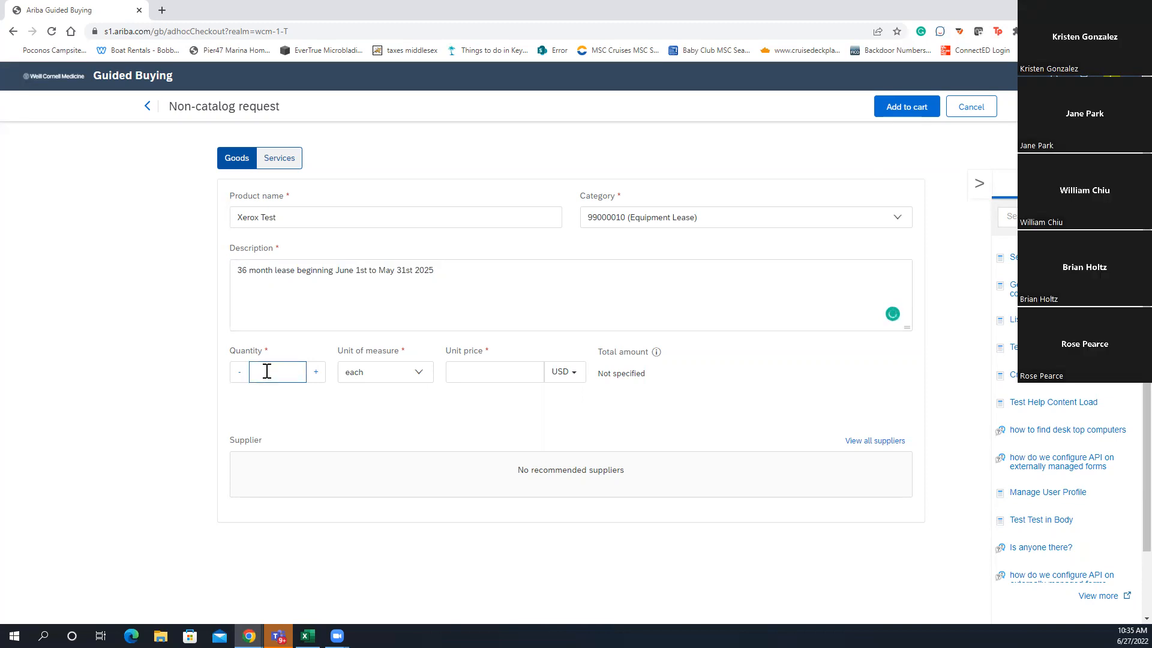
pyautogui.click(455, 265)
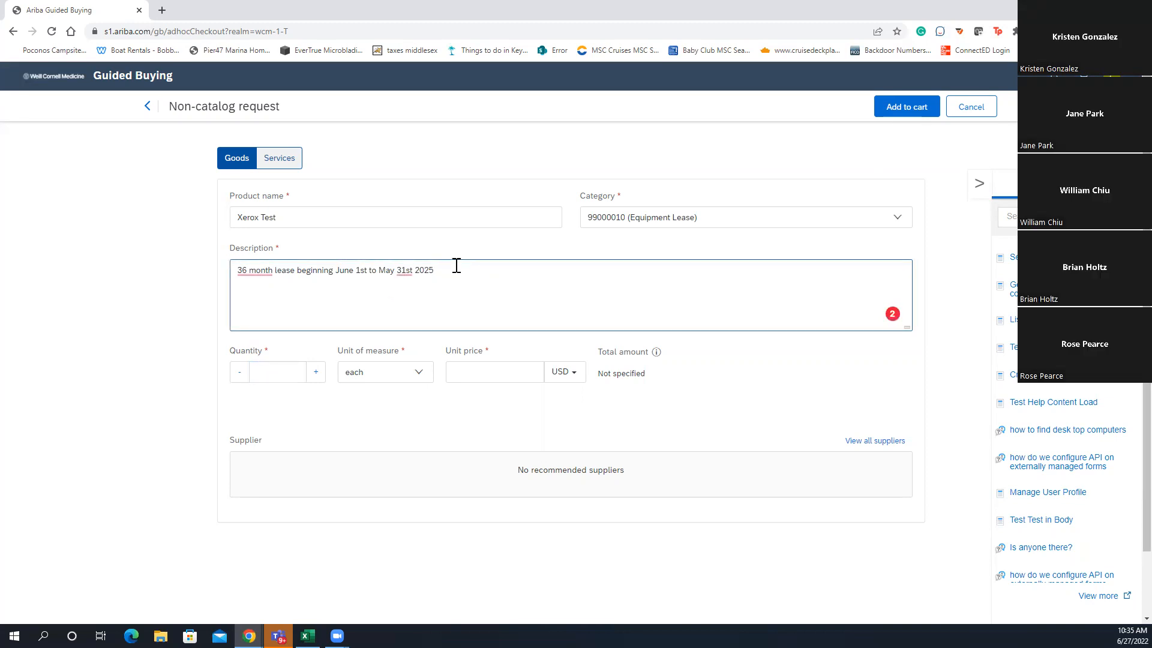
pyautogui.write('Mon')
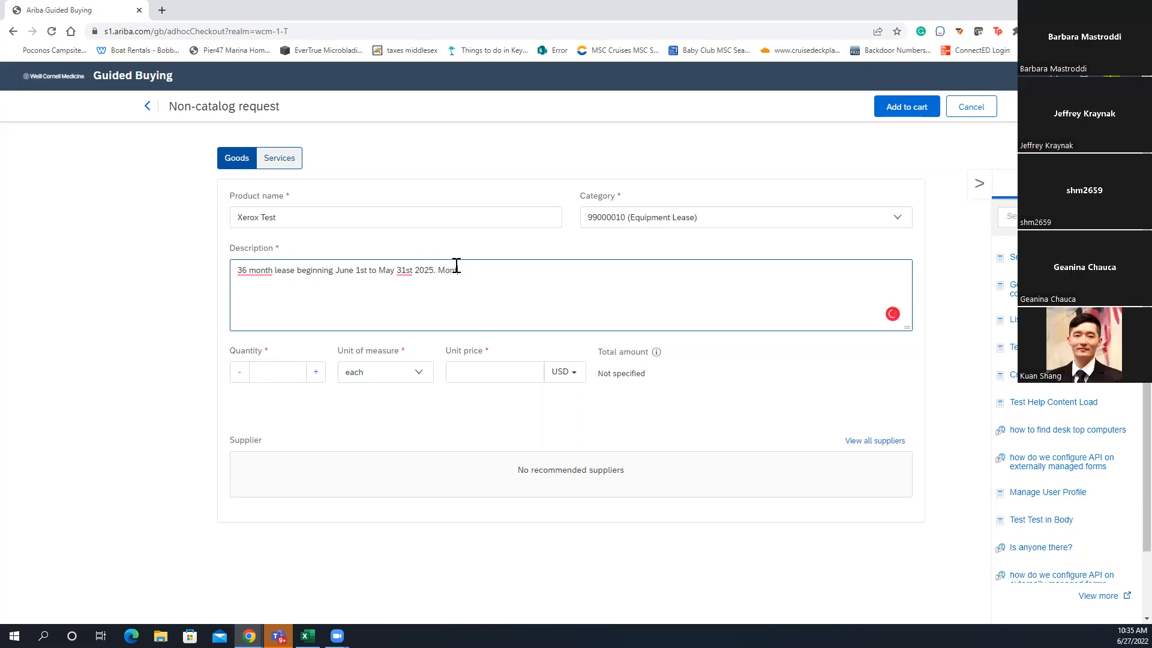
pyautogui.write('thly ly amount is 300')
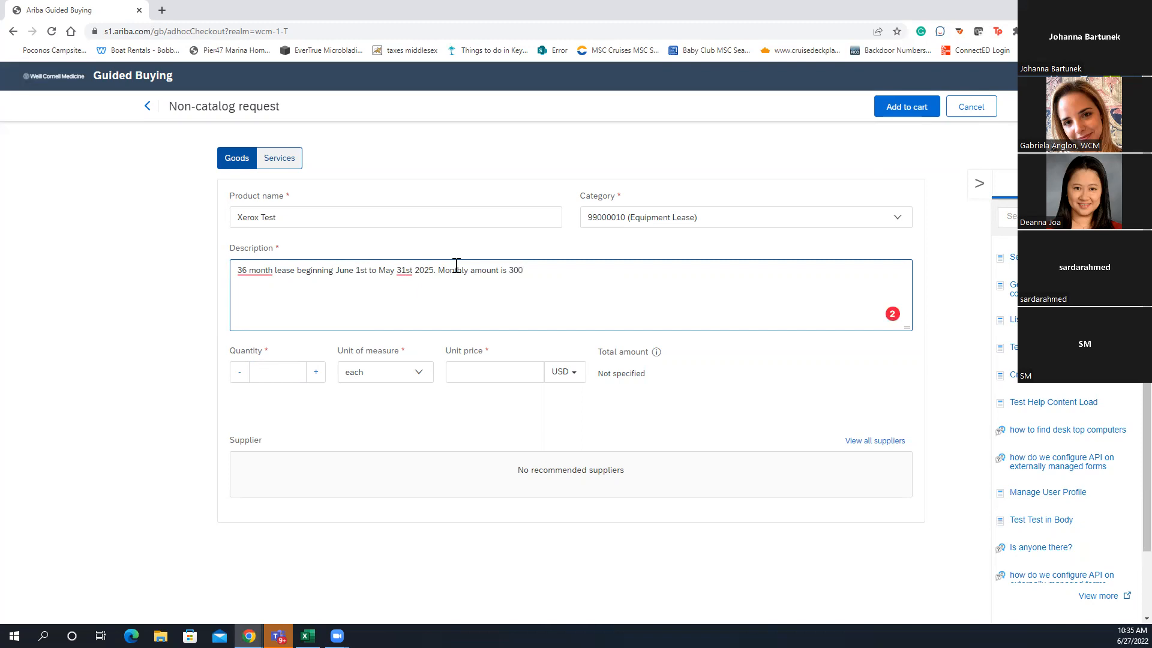
pyautogui.press('BackSpace')
pyautogui.press('BackSpace')
pyautogui.press('BackSpace')
pyautogui.write('$300')
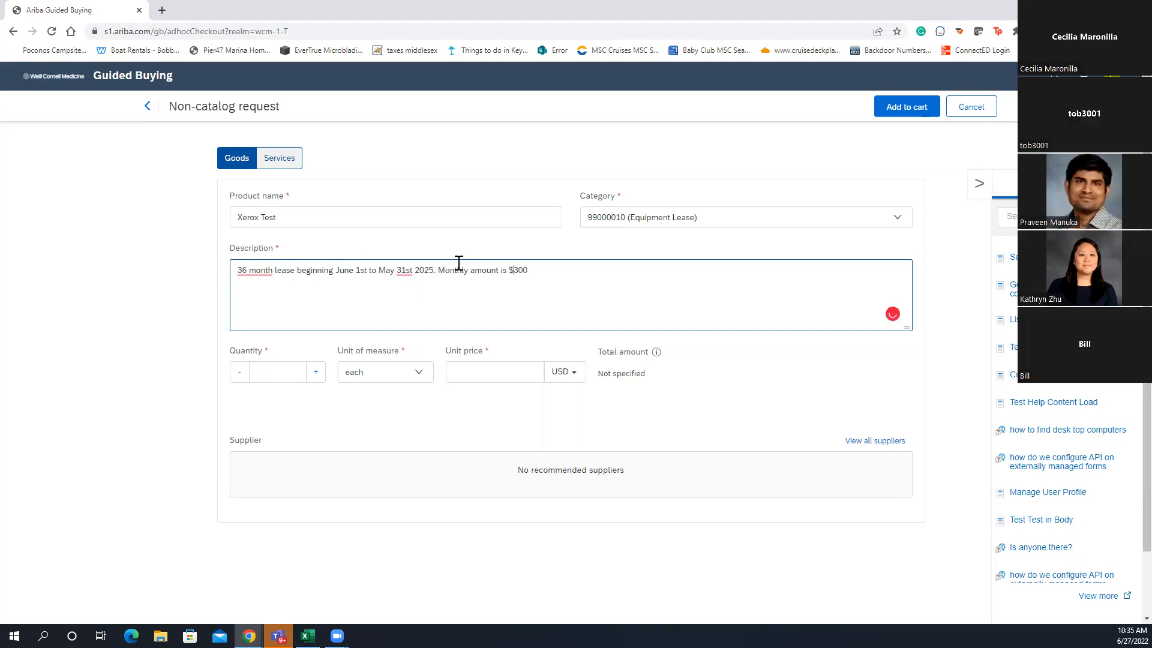
pyautogui.write('.00 ')
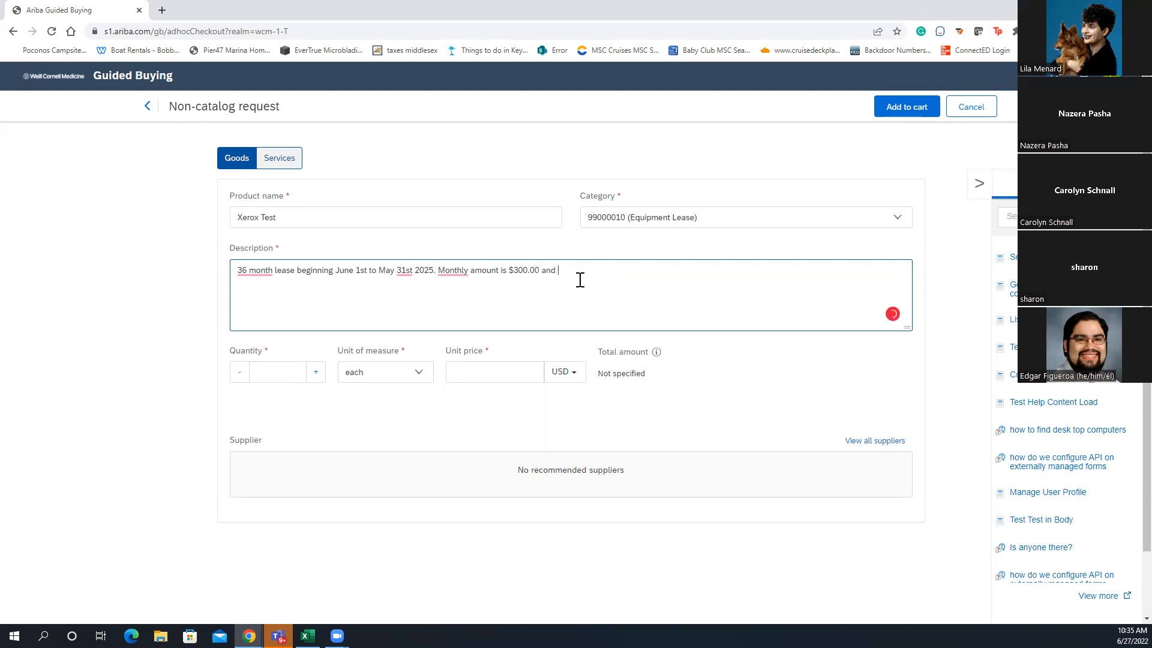
pyautogui.write('and')
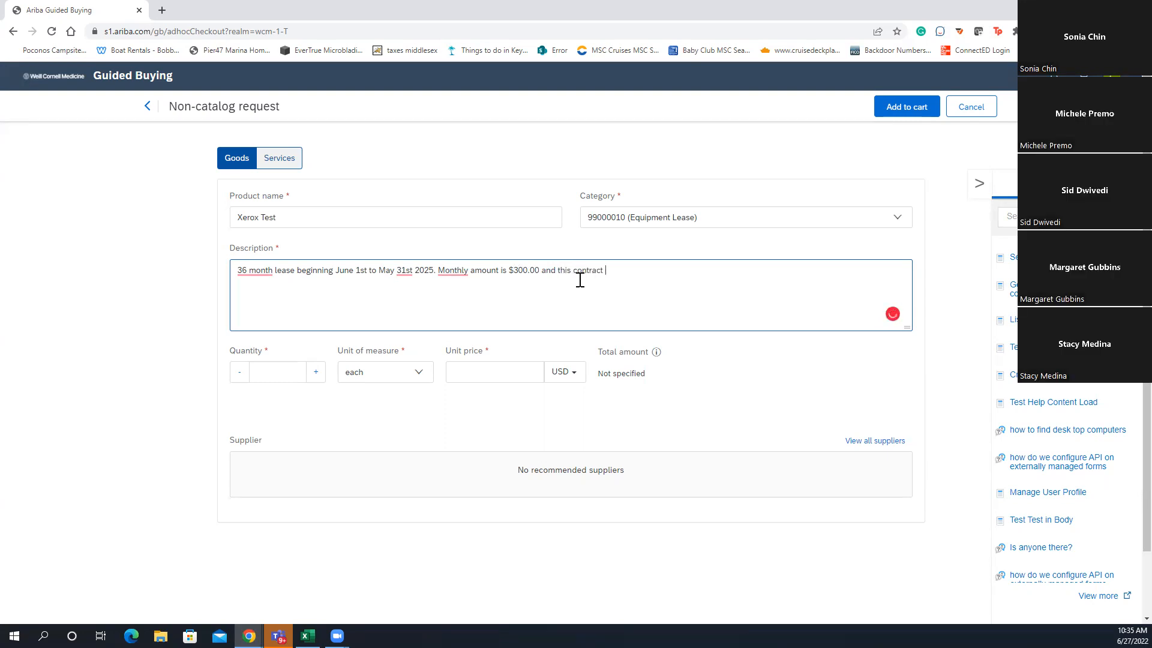
pyautogui.write('this contract # 123456')
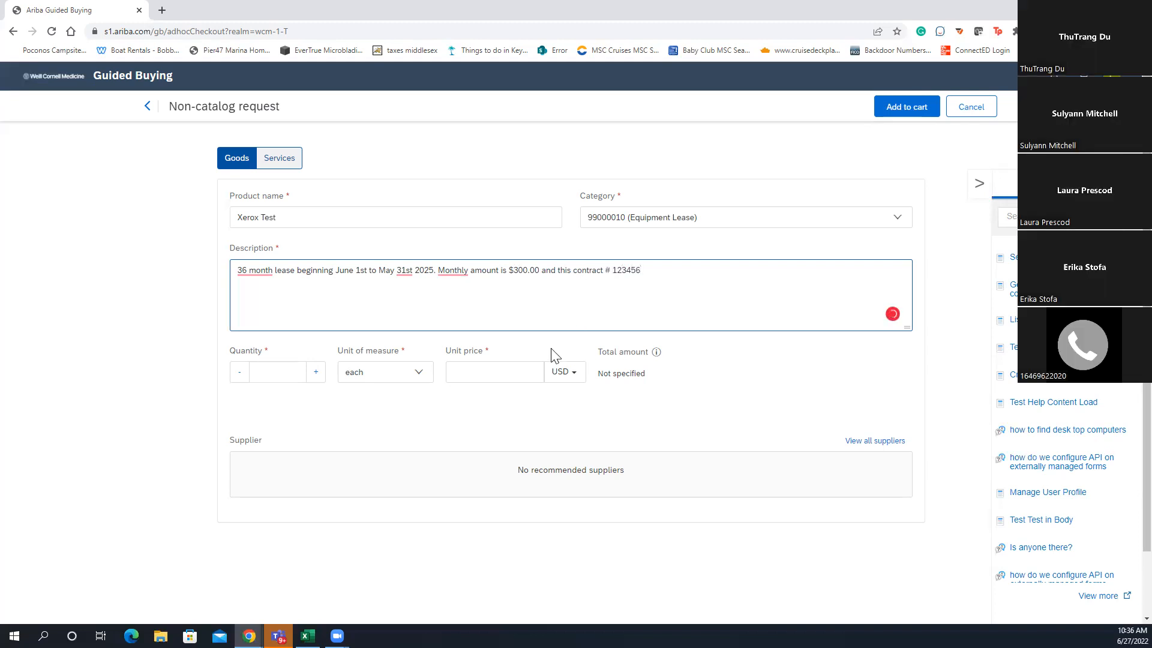
# Enter quantity 1 and bring up the full unit-of-measure list
pyautogui.click(268, 367)
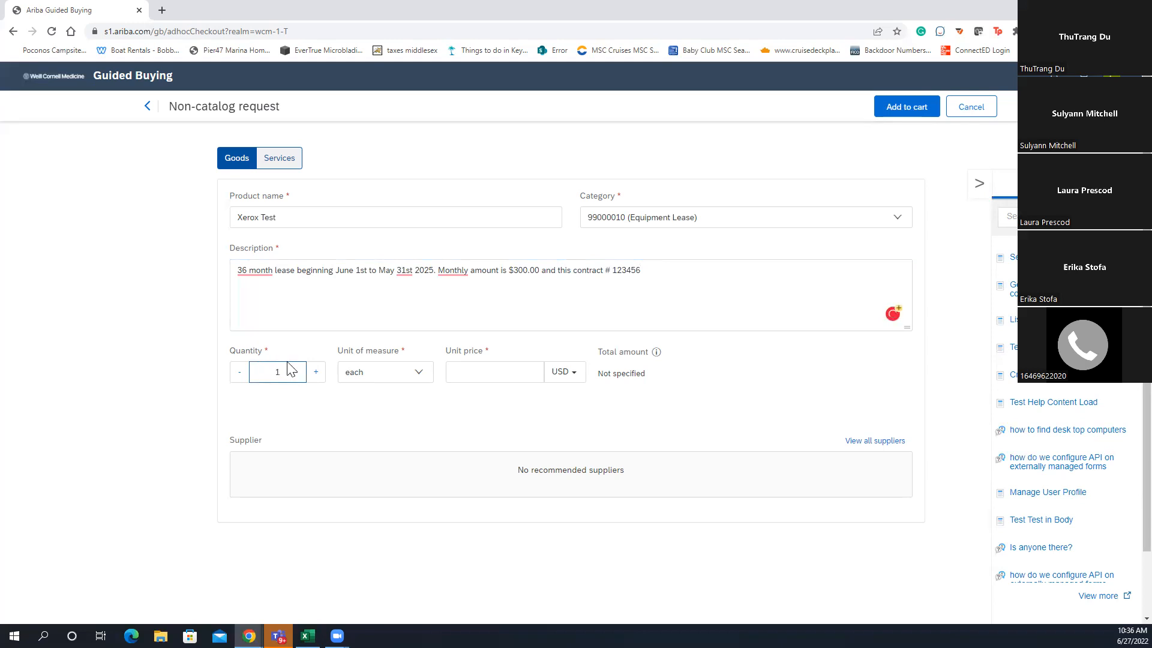
pyautogui.click(381, 376)
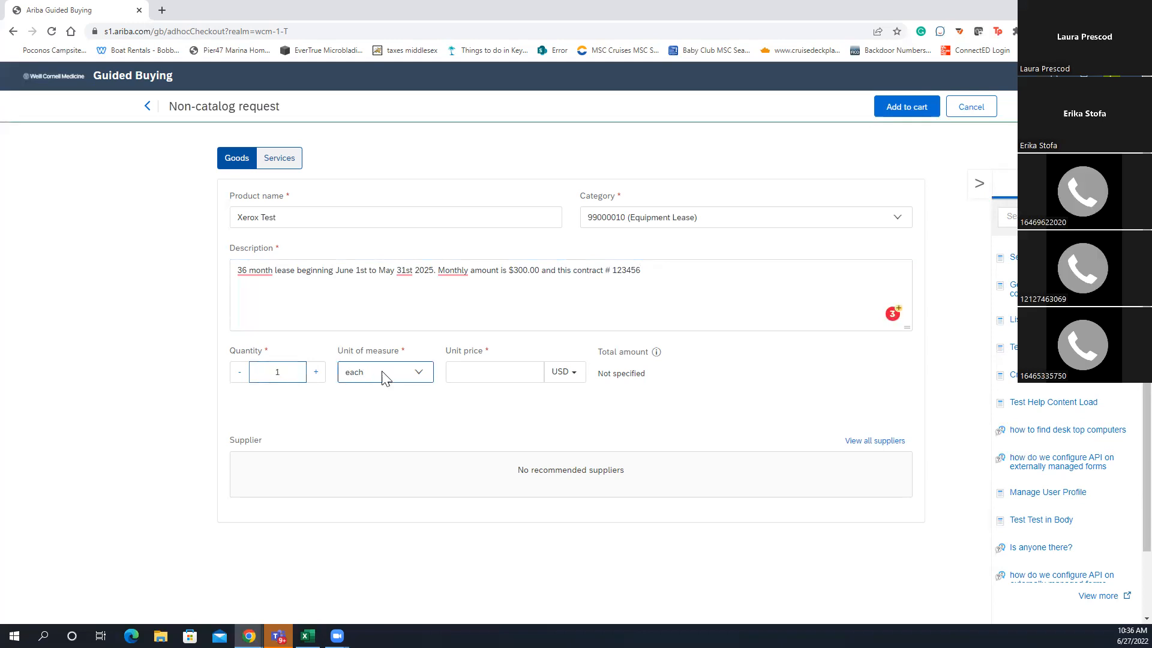
pyautogui.click(400, 440)
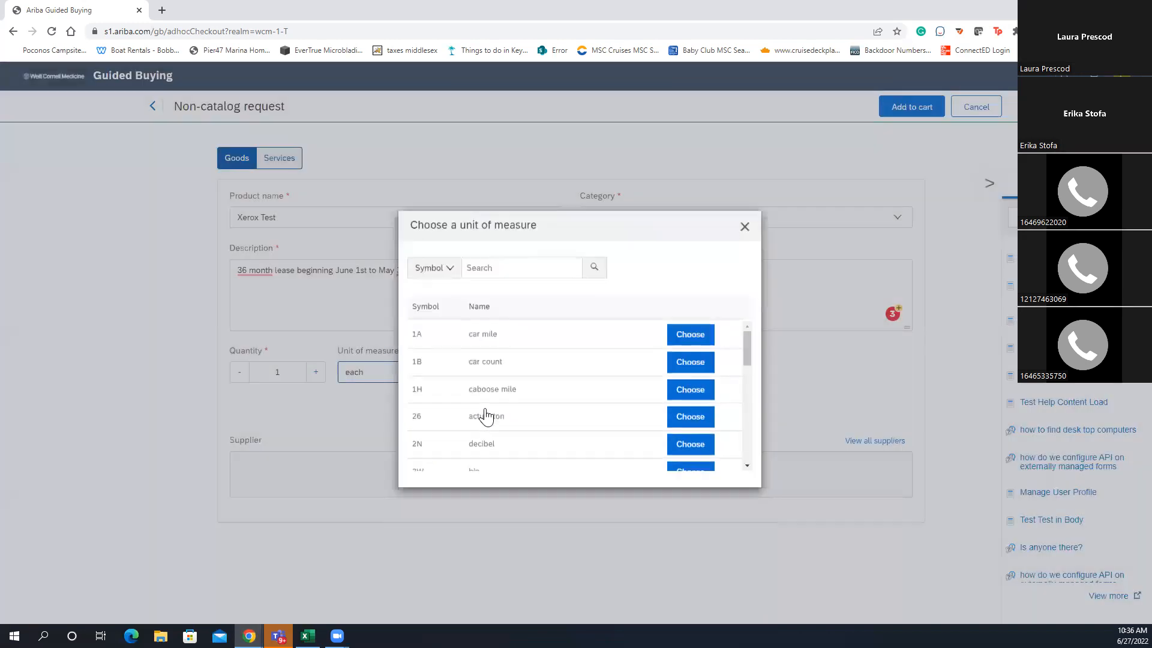
# Switch the unit-of-measure search from symbol to name
pyautogui.click(509, 264)
pyautogui.write('month')
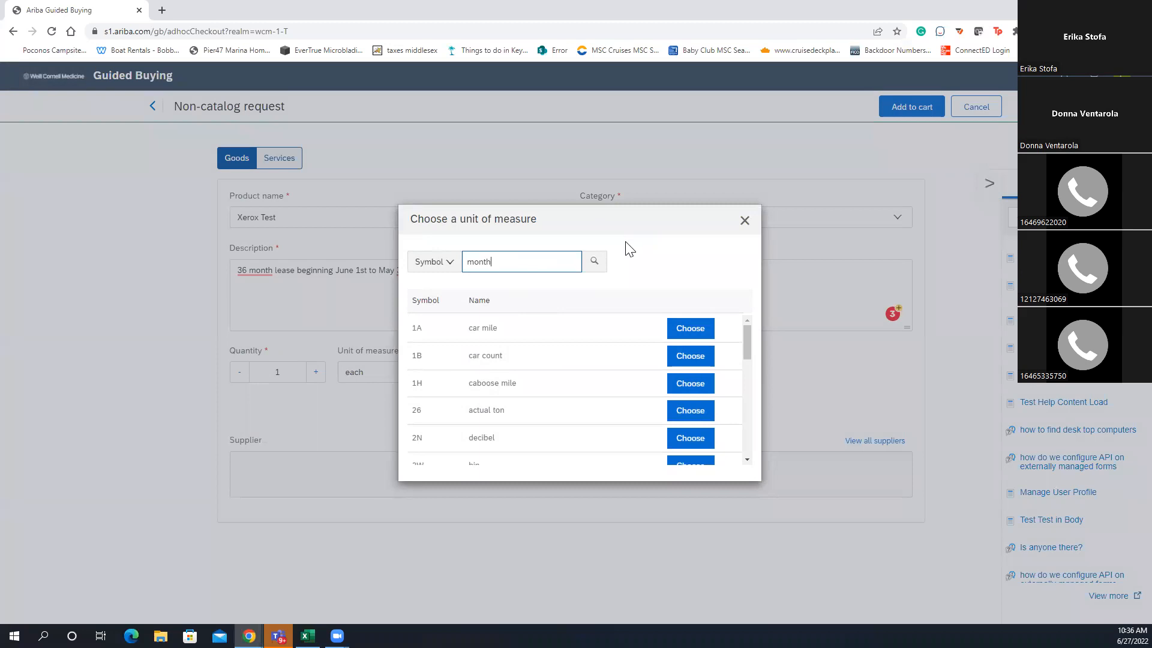
pyautogui.click(597, 265)
pyautogui.click(442, 263)
pyautogui.click(438, 303)
pyautogui.click(607, 264)
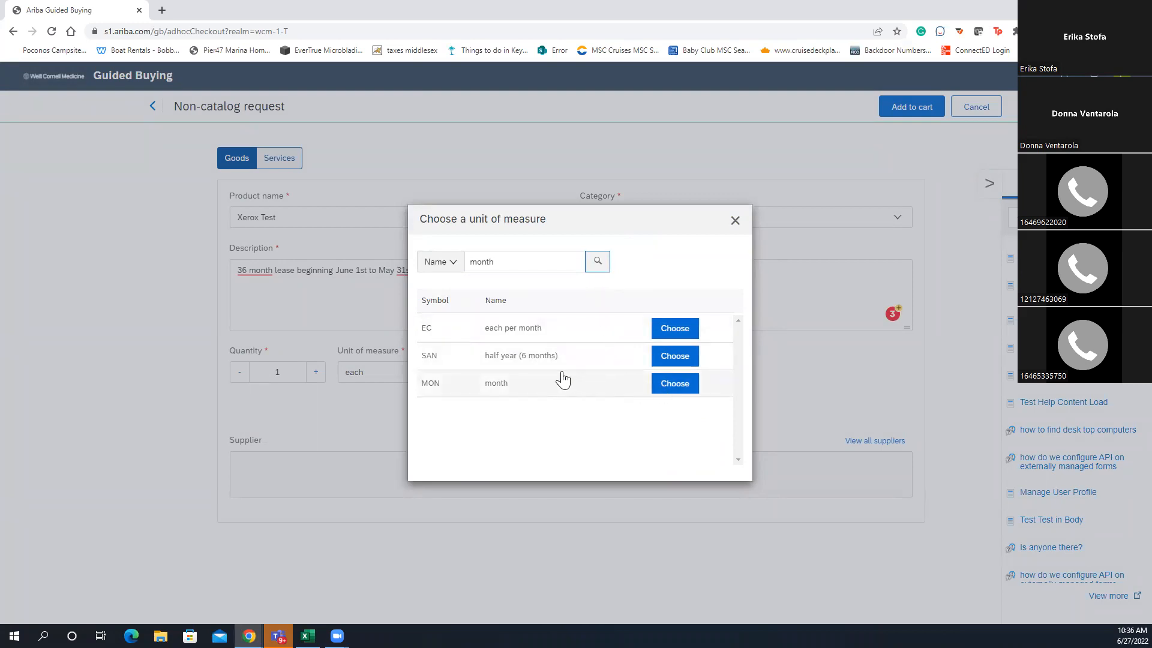
# Search units for 'month' and choose month as the unit of measure
pyautogui.moveTo(506, 262); pyautogui.dragTo(459, 262)
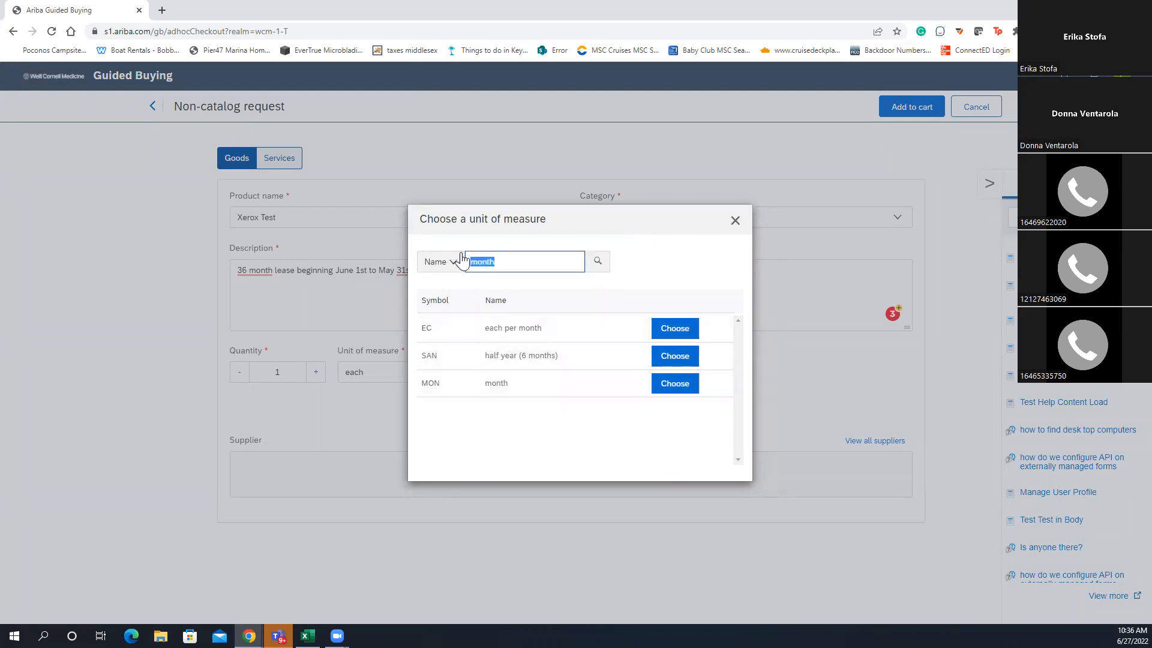
pyautogui.write('c')
pyautogui.click(597, 261)
pyautogui.click(444, 262)
pyautogui.moveTo(511, 257); pyautogui.dragTo(470, 264)
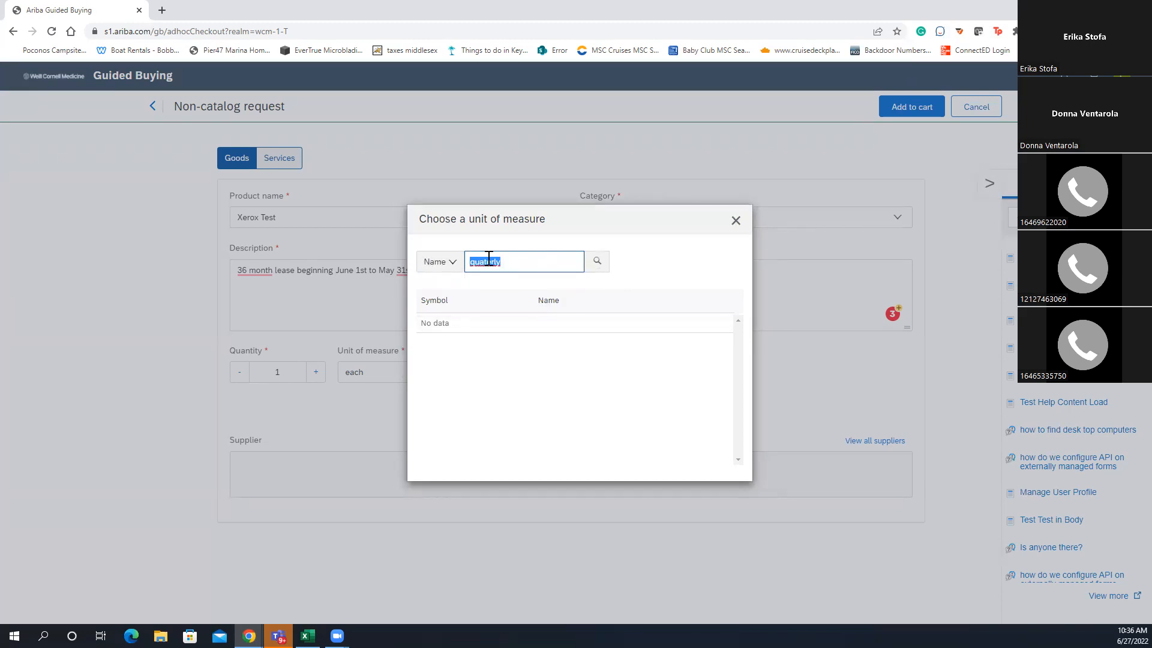
pyautogui.write('month')
pyautogui.click(597, 261)
pyautogui.click(654, 383)
pyautogui.click(478, 371)
# Enter a unit price of 300 and add the Xerox Test request to the cart
pyautogui.write('300')
pyautogui.click(717, 391)
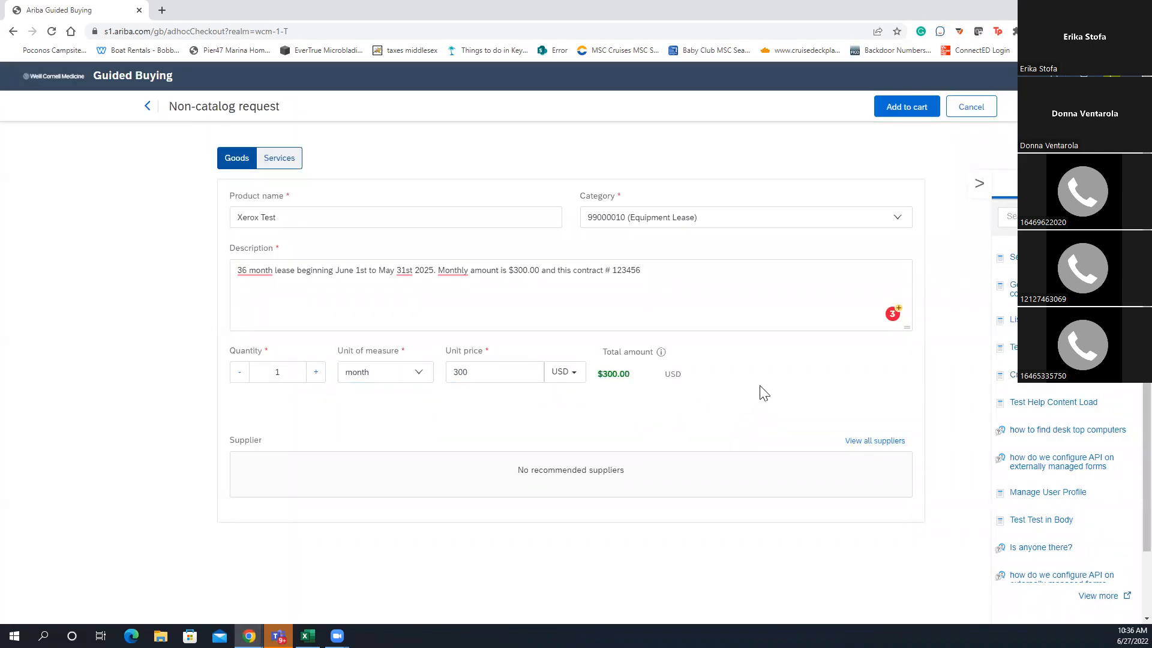
pyautogui.click(897, 112)
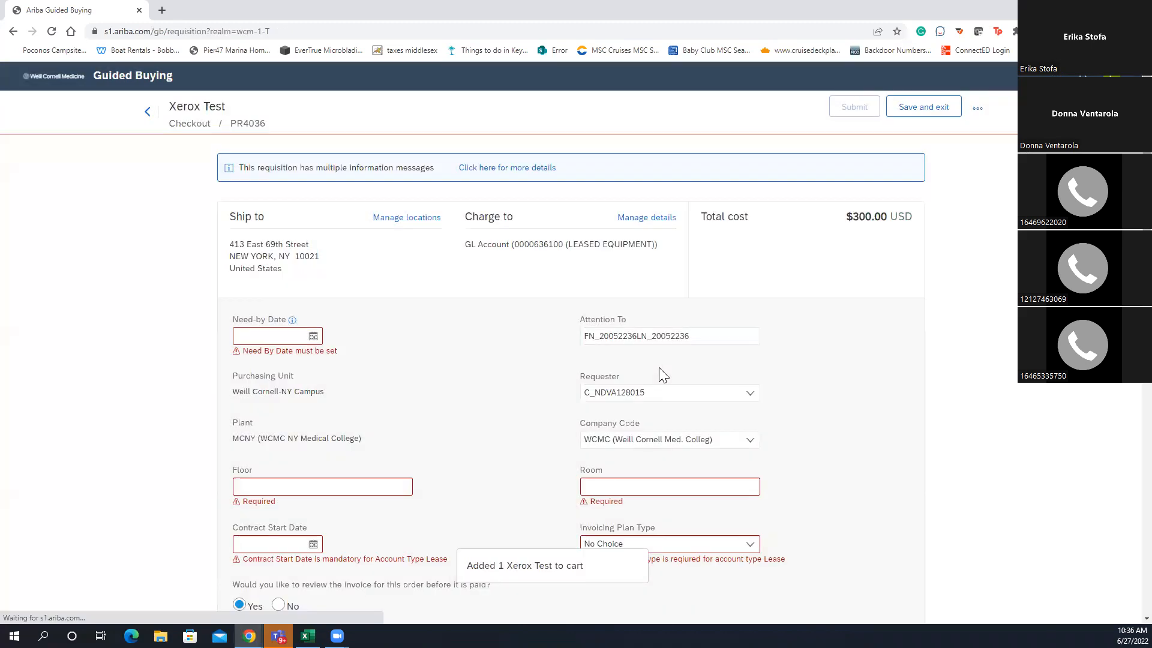
# Page the Need-by Date calendar forward to May 2025 and pick the 31st
pyautogui.click(313, 335)
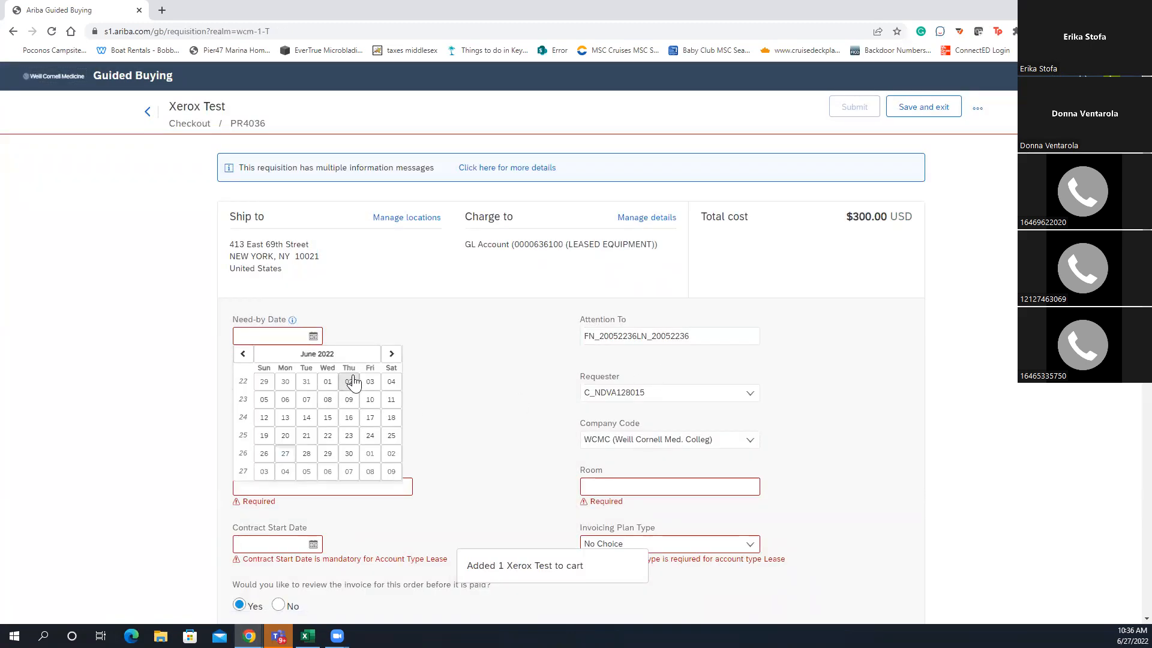
pyautogui.click(392, 354)
pyautogui.click(391, 354)
pyautogui.click(391, 354)
pyautogui.click(392, 354)
pyautogui.click(392, 354)
pyautogui.click(391, 355)
pyautogui.click(391, 354)
pyautogui.click(392, 355)
pyautogui.click(392, 355)
pyautogui.click(392, 355)
pyautogui.click(392, 354)
pyautogui.click(391, 354)
pyautogui.click(391, 354)
pyautogui.click(392, 354)
pyautogui.click(392, 355)
pyautogui.click(391, 354)
pyautogui.click(390, 354)
pyautogui.click(390, 354)
pyautogui.click(390, 355)
pyautogui.click(390, 354)
pyautogui.click(391, 354)
pyautogui.click(391, 355)
pyautogui.click(390, 354)
pyautogui.click(390, 355)
pyautogui.click(391, 355)
pyautogui.click(390, 355)
pyautogui.click(390, 354)
pyautogui.click(390, 354)
pyautogui.click(391, 354)
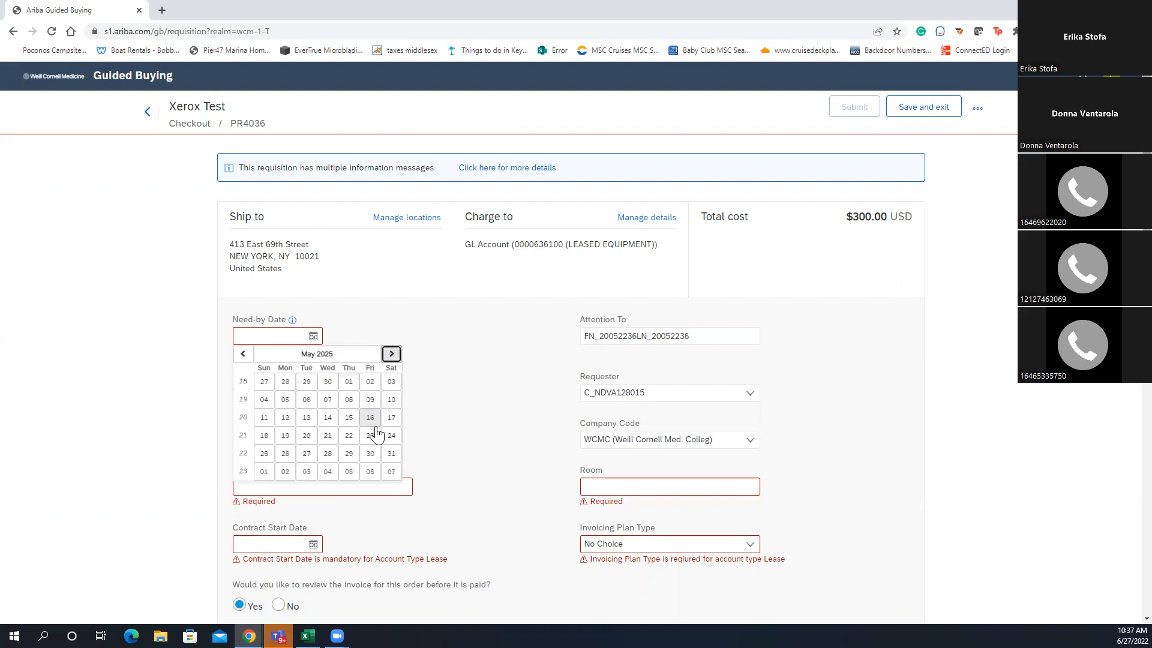
pyautogui.click(391, 454)
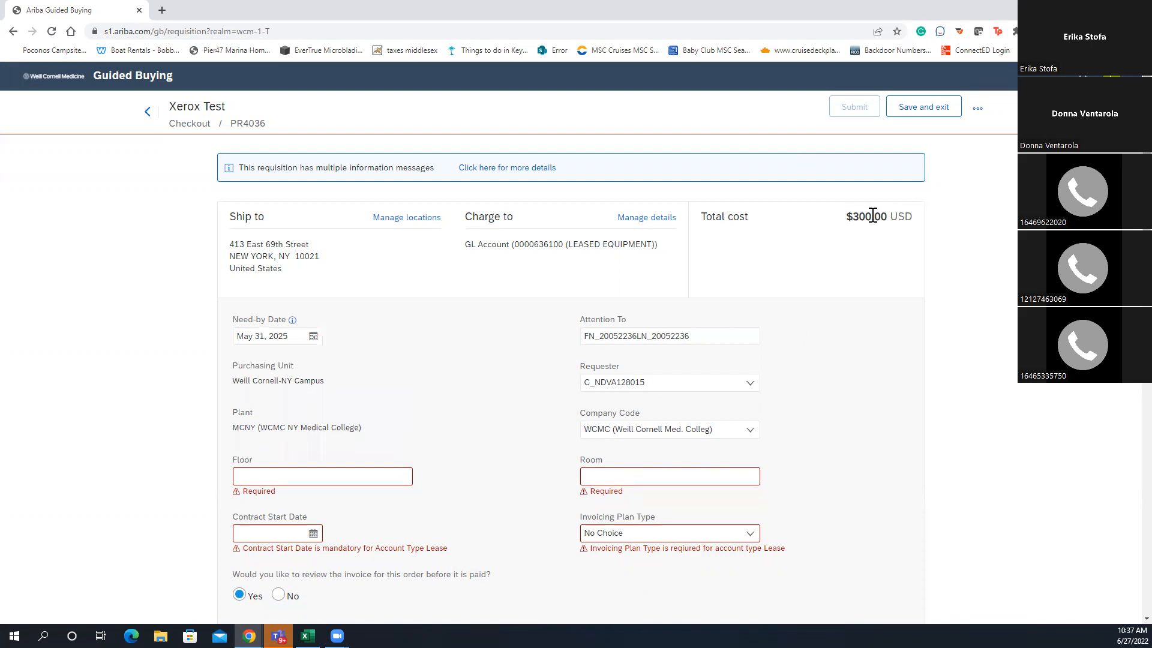
# Enter floor 9 and room 901 for the delivery location
pyautogui.click(271, 337)
pyautogui.scroll(-2, 528, 387)
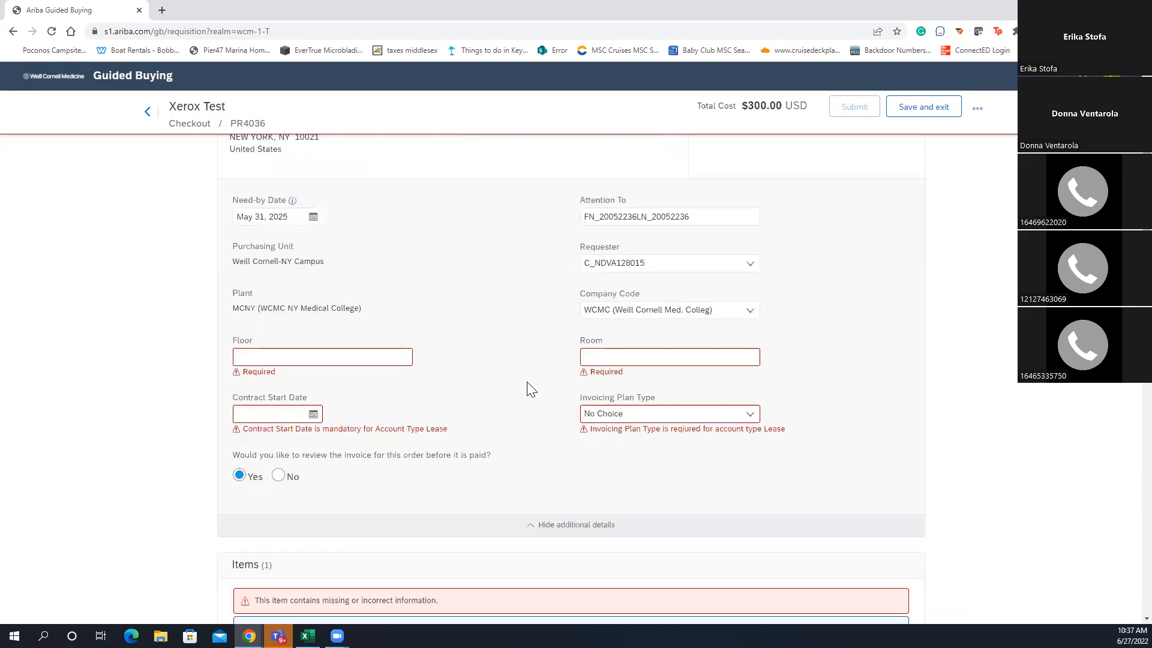
pyautogui.click(367, 356)
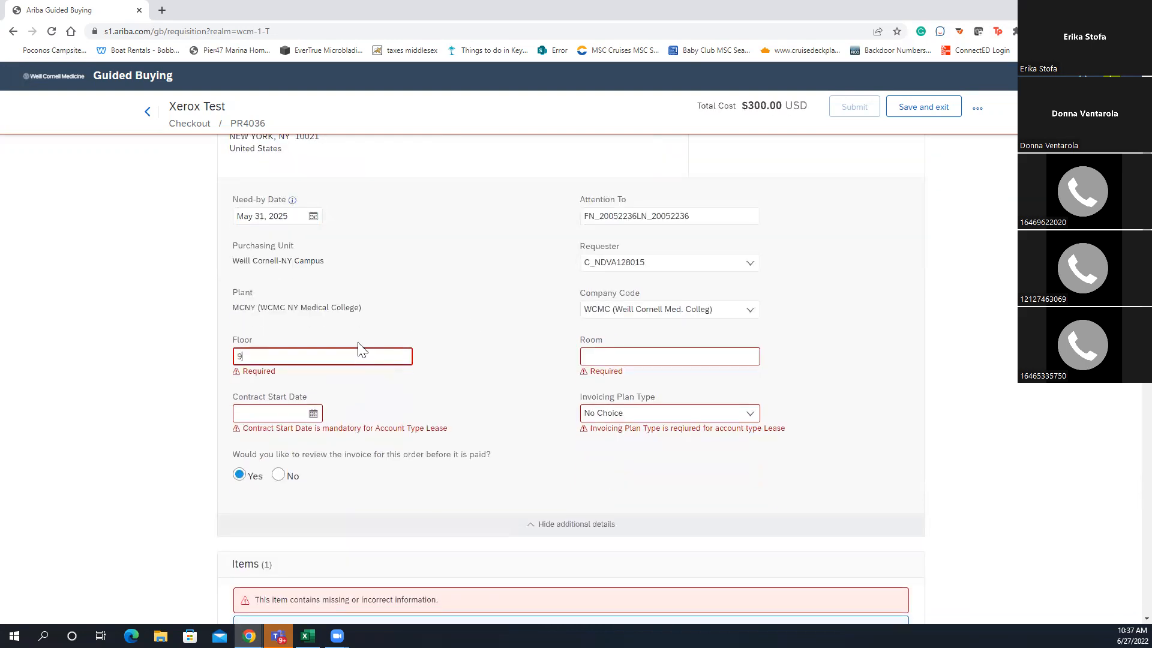
pyautogui.click(623, 355)
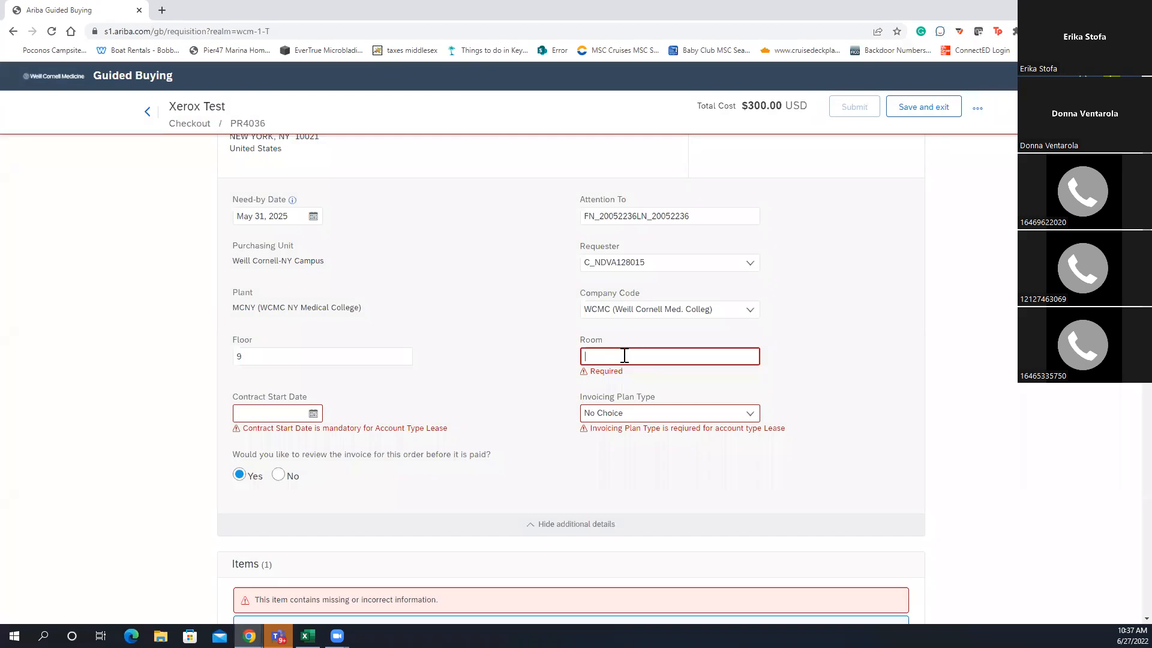
pyautogui.write('901')
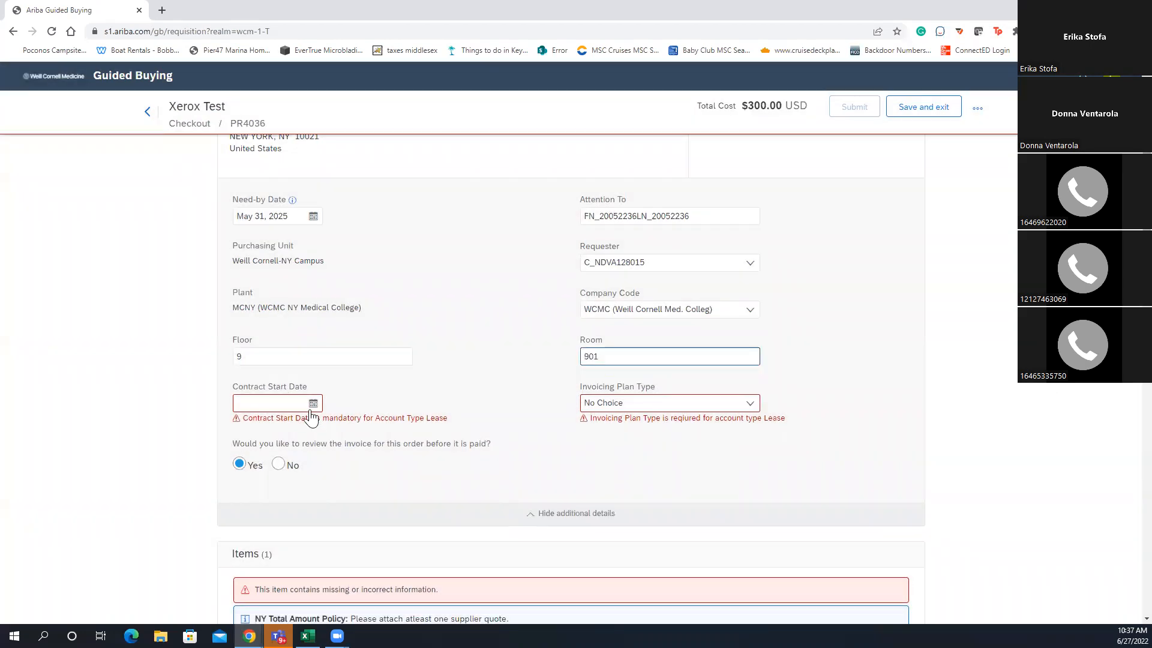
# Set Contract Start Date to Jun 1, 2022 and Invoicing Plan Type to Monthly Invoice Plan
pyautogui.click(311, 408)
pyautogui.click(327, 448)
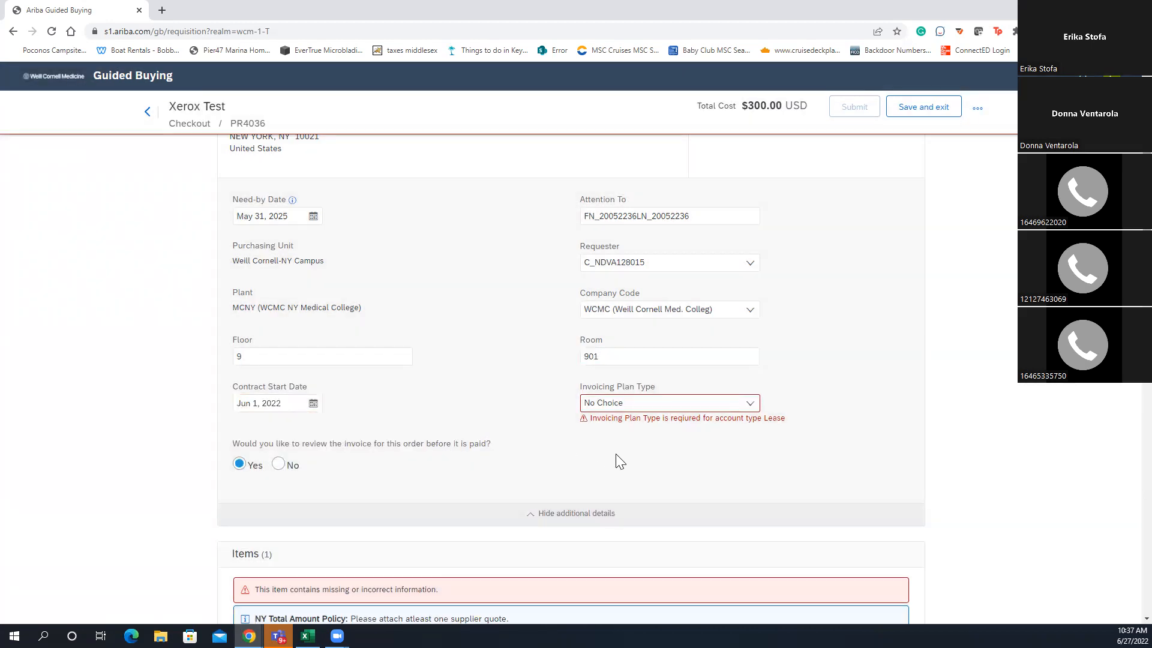
pyautogui.click(747, 403)
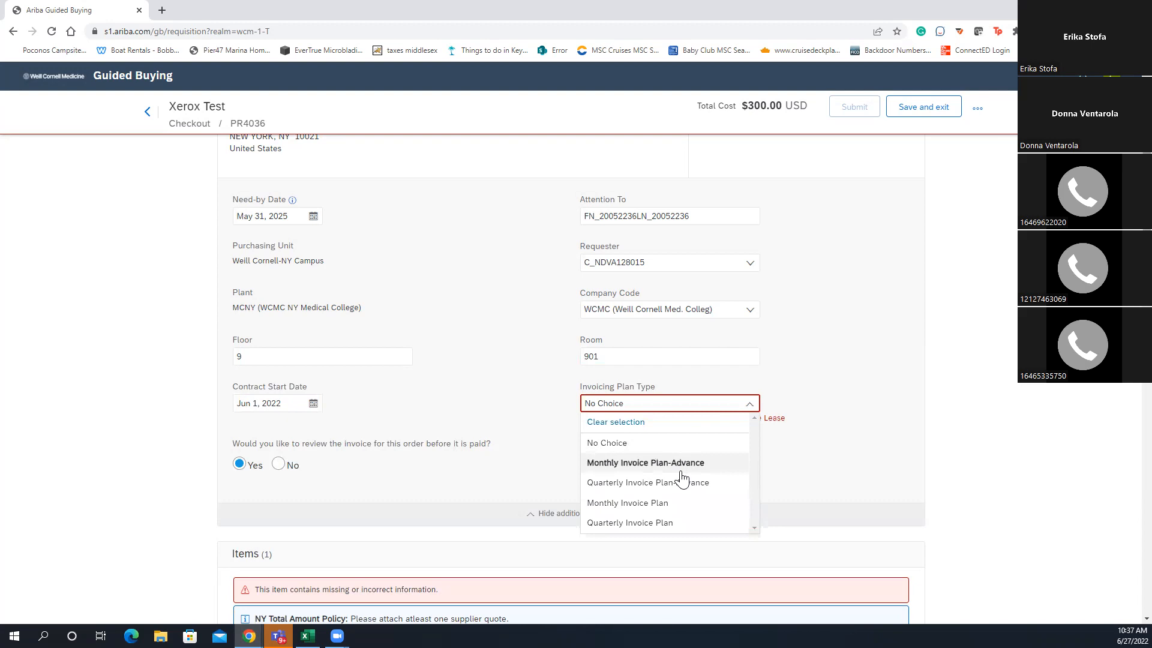
pyautogui.click(667, 504)
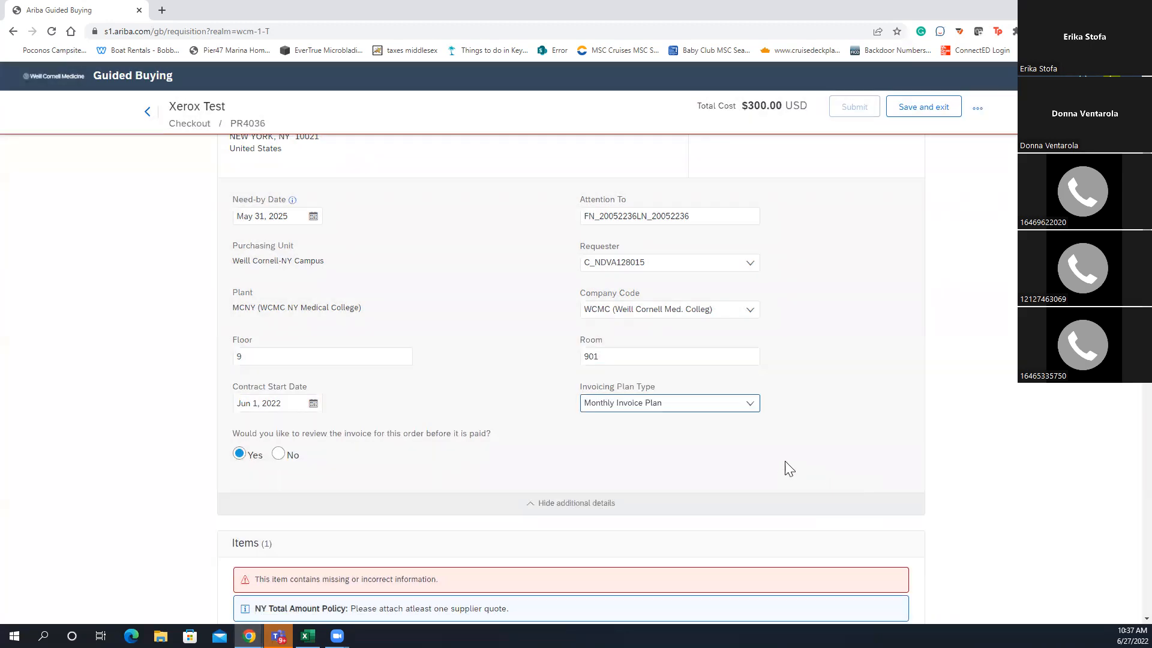
pyautogui.scroll(-5, 564, 476)
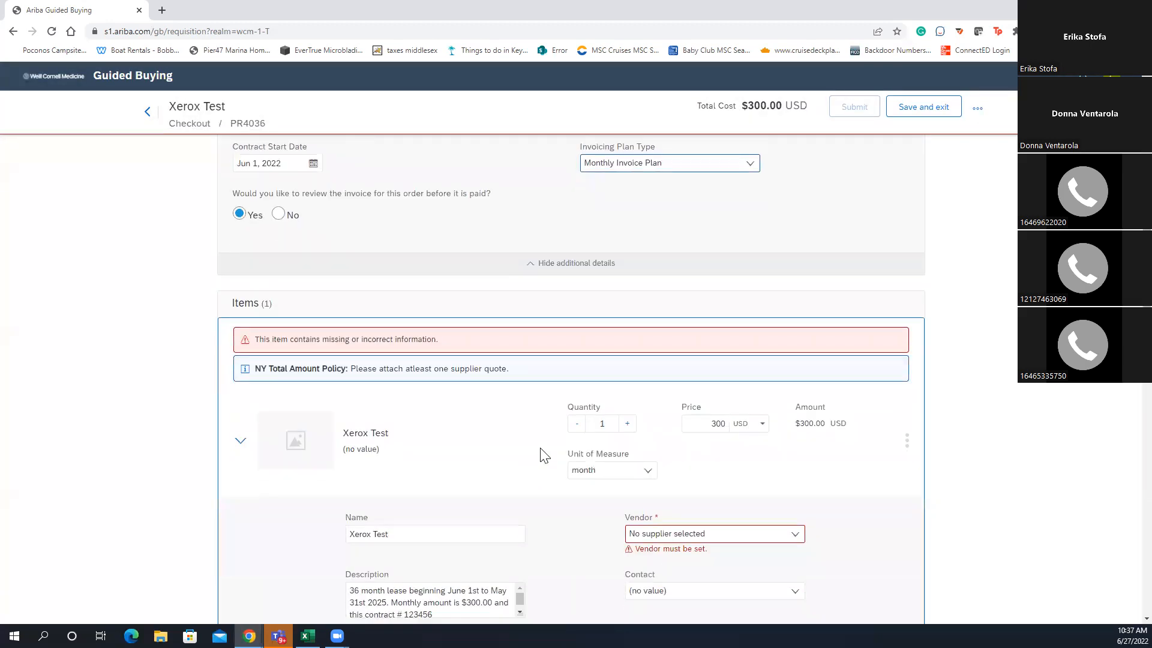
# Switch Invoicing Plan Type from Monthly Invoice Plan to Monthly Invoice Plan-Advance
pyautogui.scroll(-3, 548, 454)
pyautogui.scroll(2, 549, 451)
pyautogui.scroll(-1, 549, 451)
pyautogui.scroll(2, 553, 451)
pyautogui.scroll(4, 549, 445)
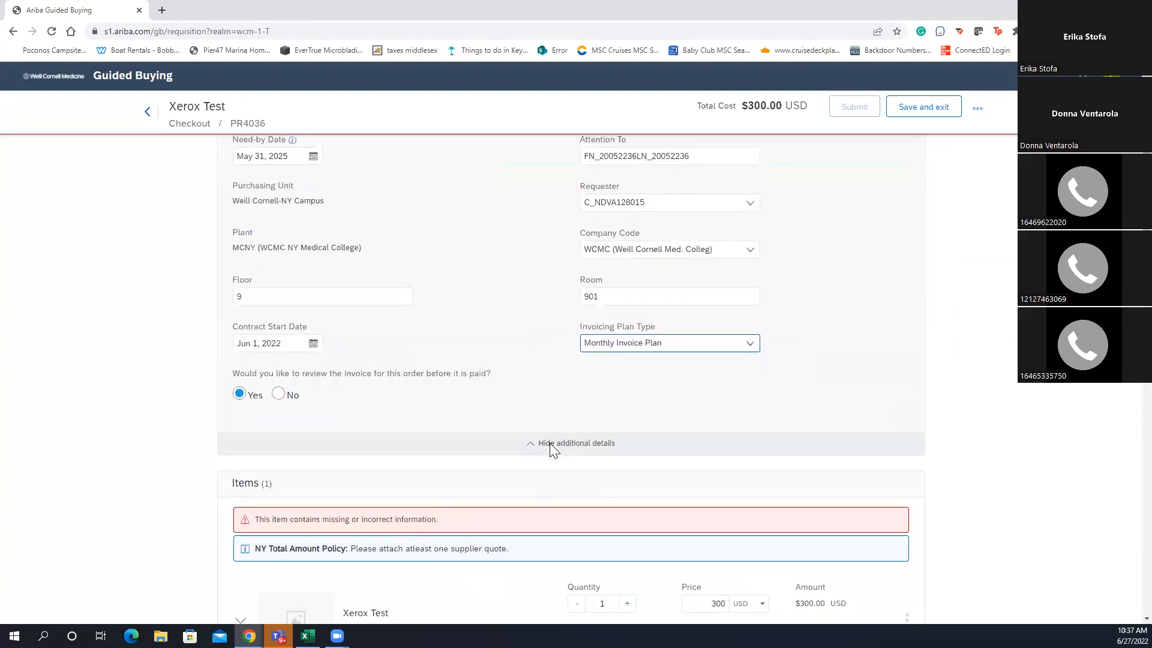
pyautogui.scroll(1, 550, 443)
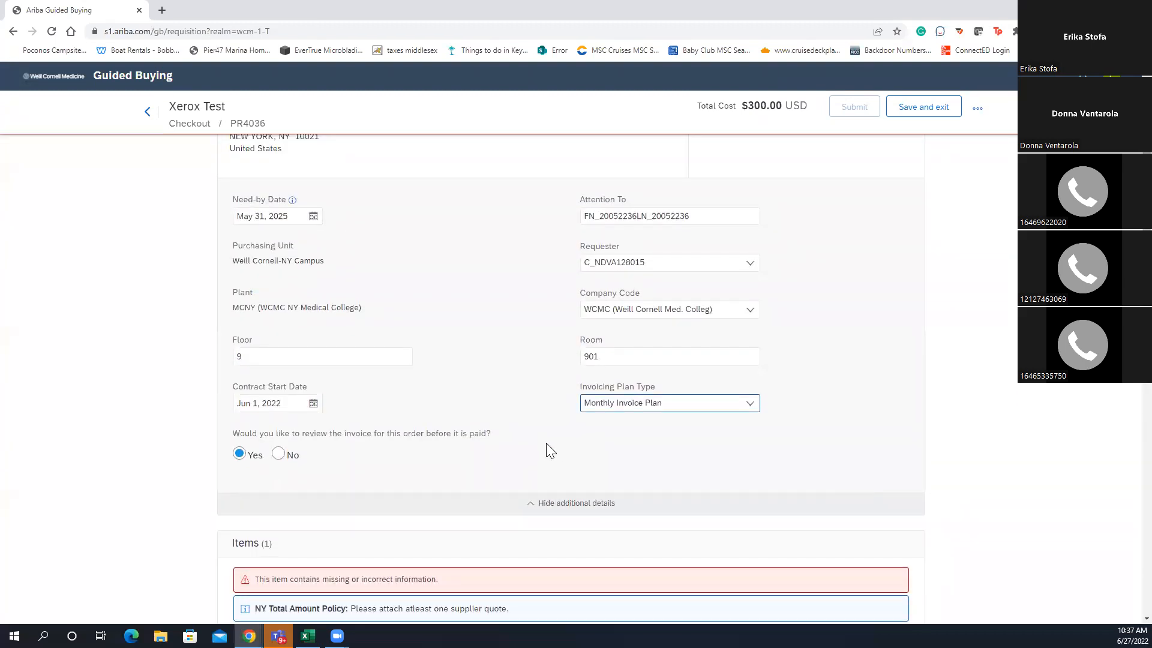
pyautogui.click(315, 406)
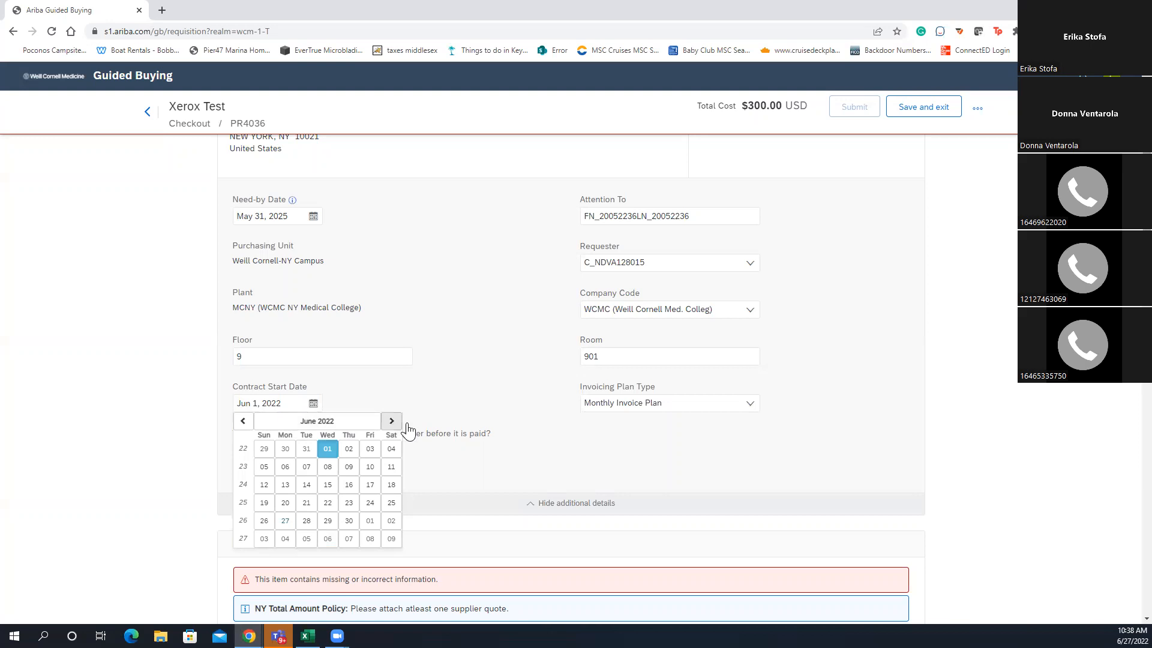
pyautogui.click(654, 406)
pyautogui.click(649, 471)
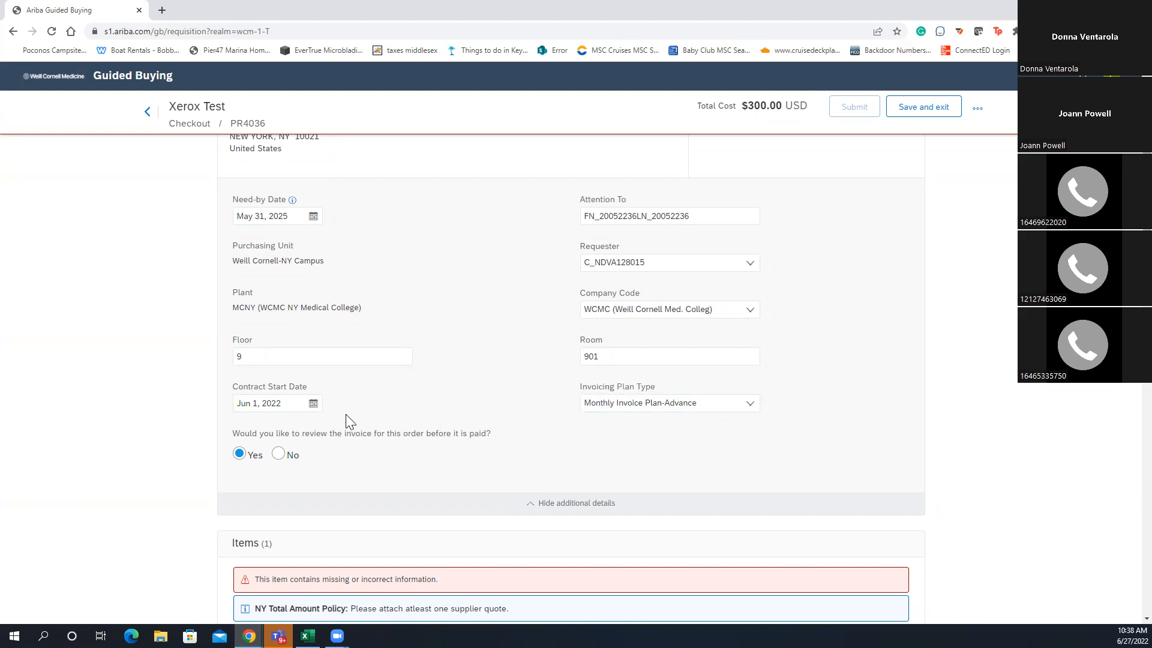
# Pick XEROX CORPORATION from the Xerox Test item's Vendor dropdown
pyautogui.scroll(-6, 408, 432)
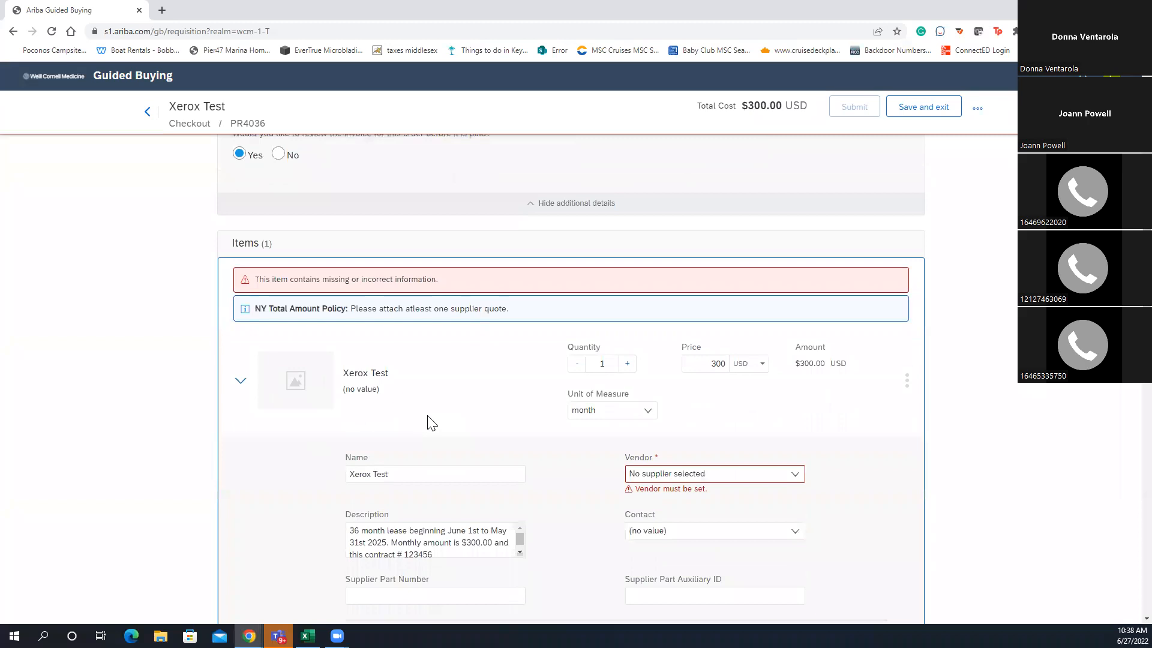
pyautogui.click(712, 414)
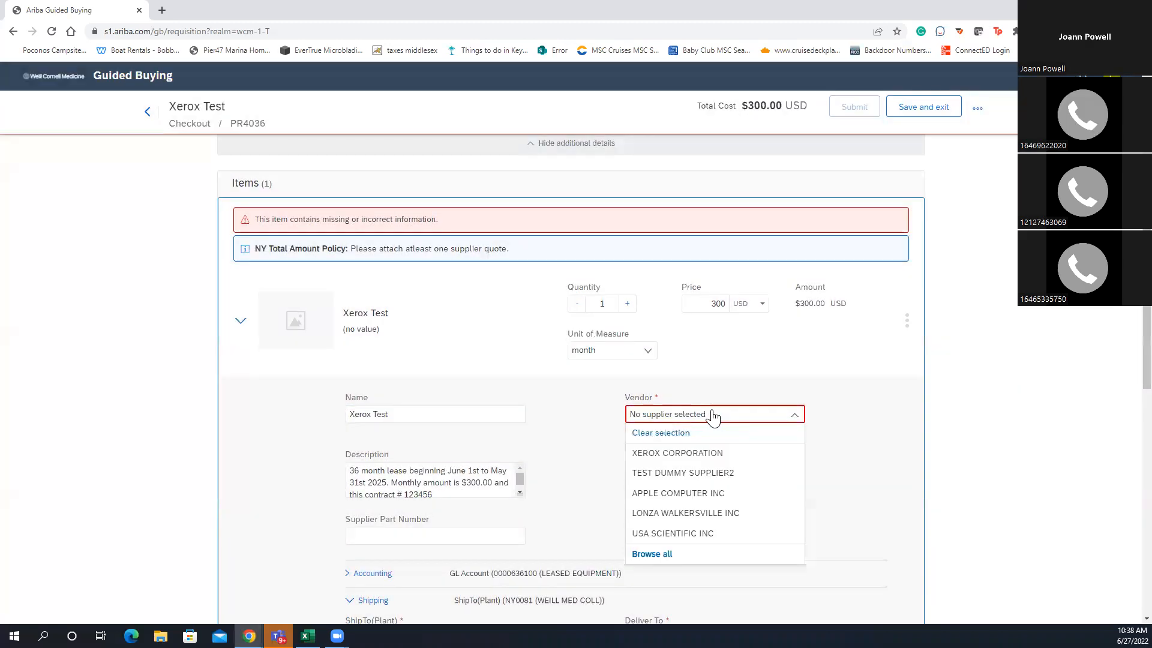
pyautogui.click(693, 454)
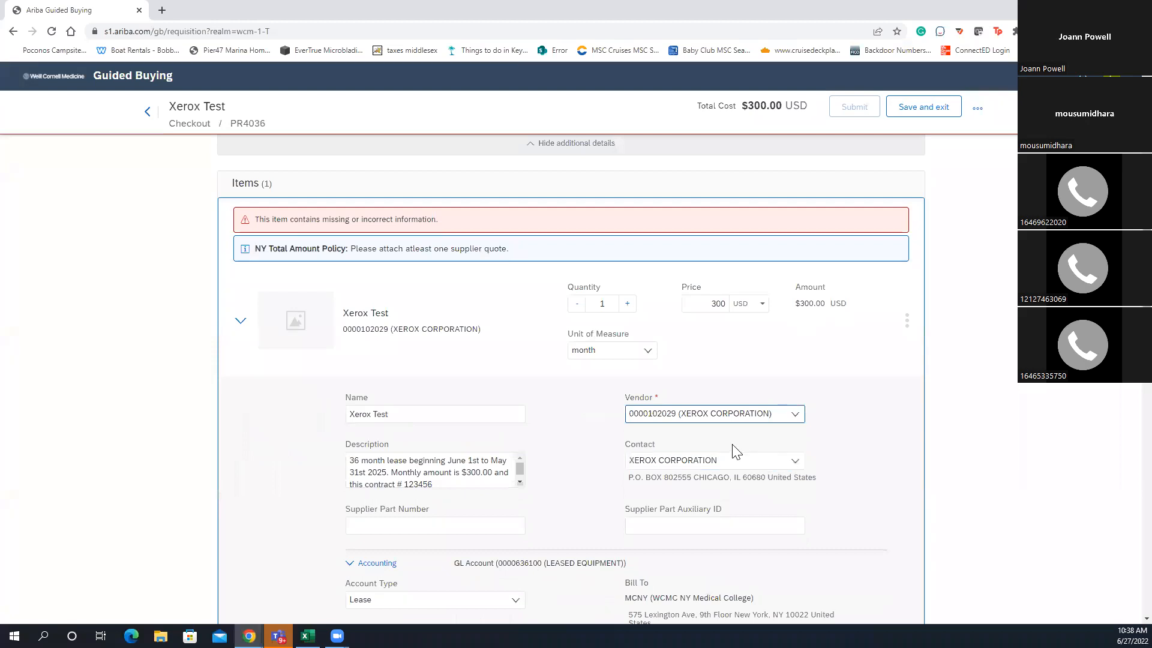
pyautogui.scroll(6, 731, 451)
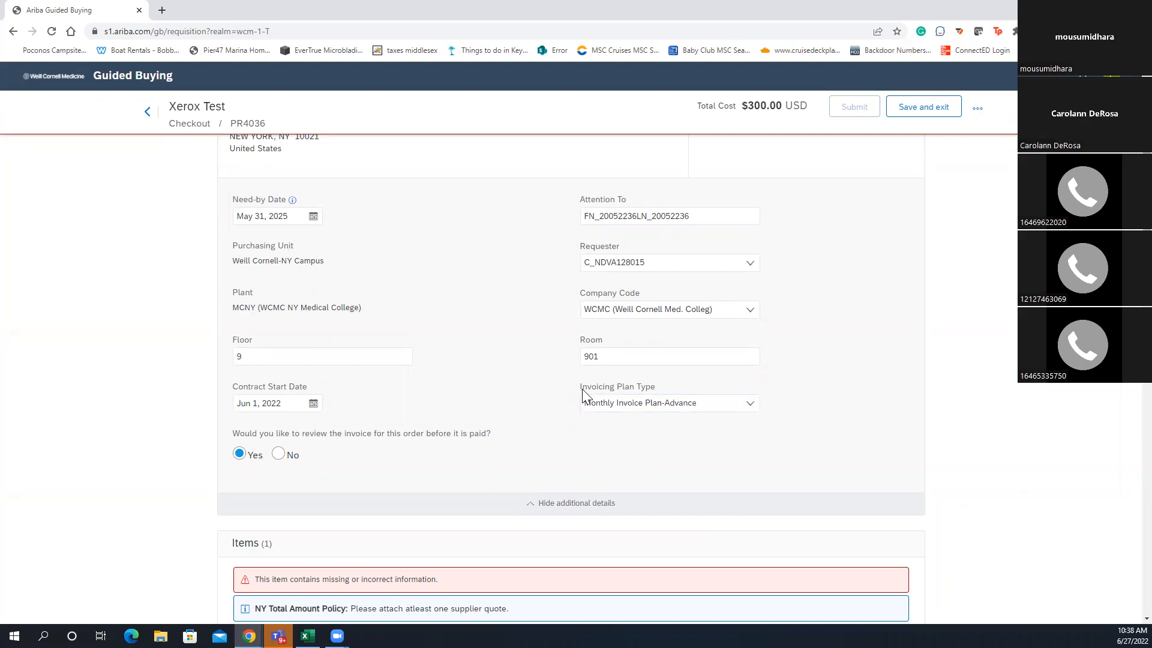
pyautogui.click(667, 415)
pyautogui.click(508, 412)
pyautogui.click(313, 403)
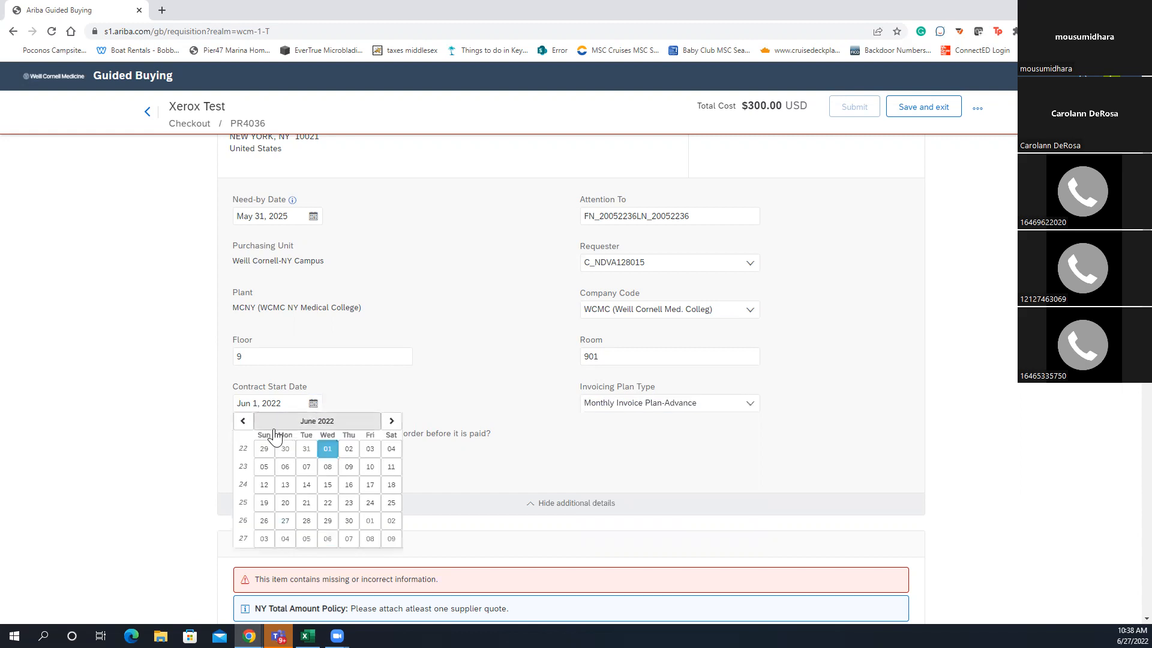
pyautogui.click(357, 405)
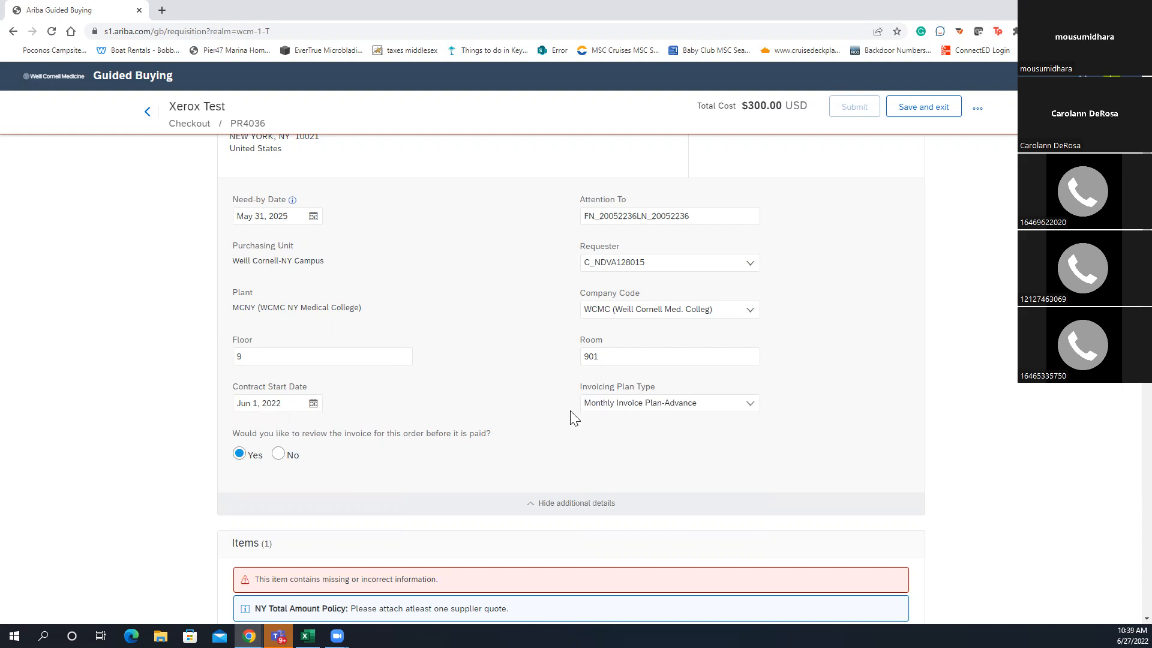
pyautogui.click(313, 403)
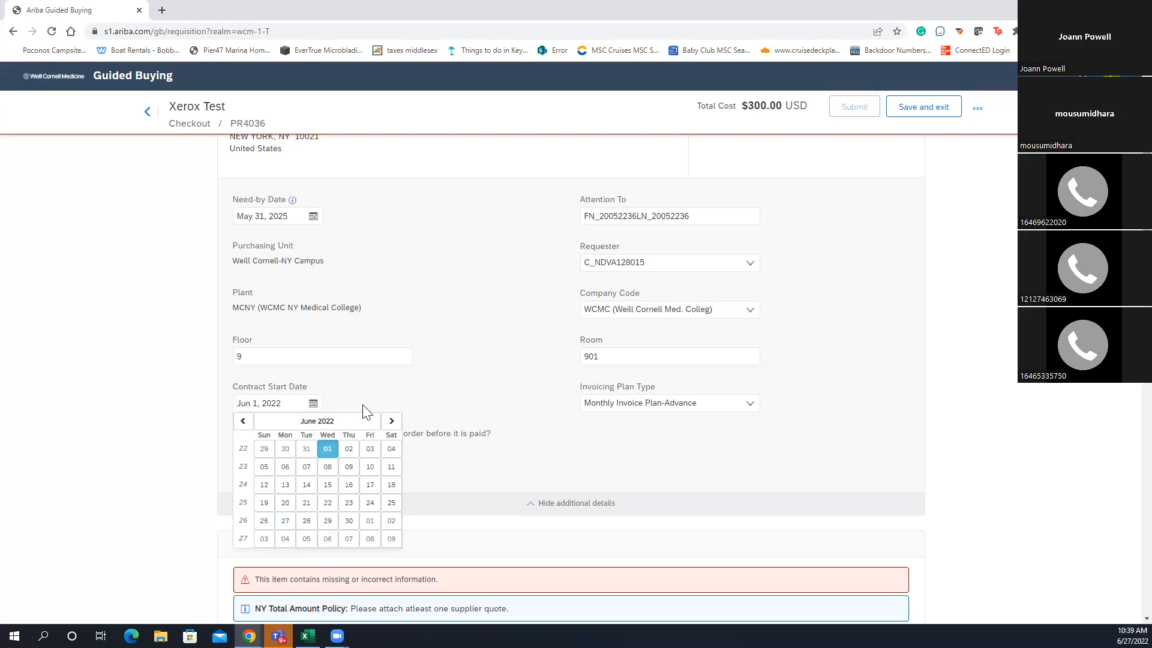
pyautogui.click(414, 394)
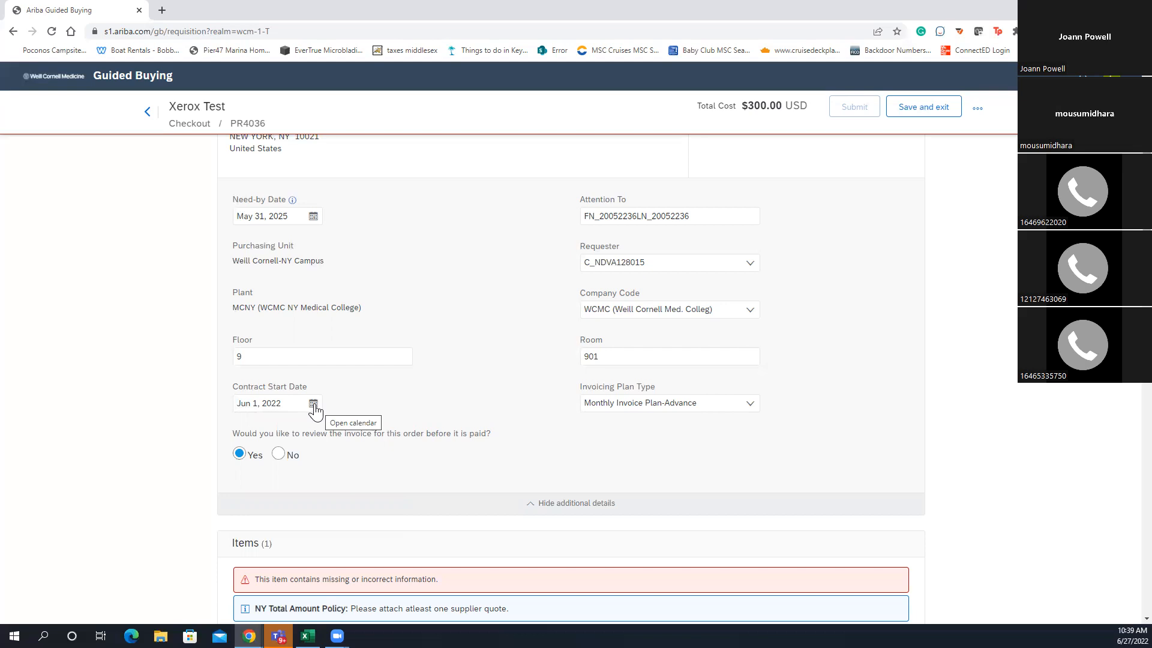
# Review the supplier contact options, leaving the contact unchanged
pyautogui.scroll(-1, 430, 421)
pyautogui.scroll(-5, 470, 429)
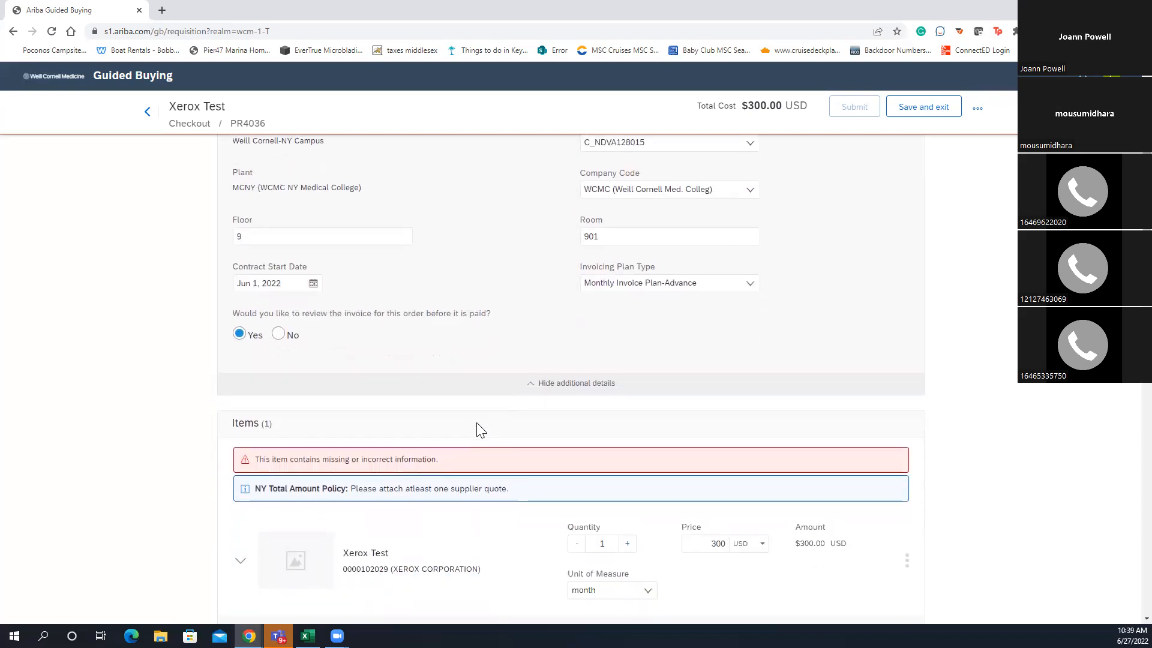
pyautogui.scroll(-1, 483, 422)
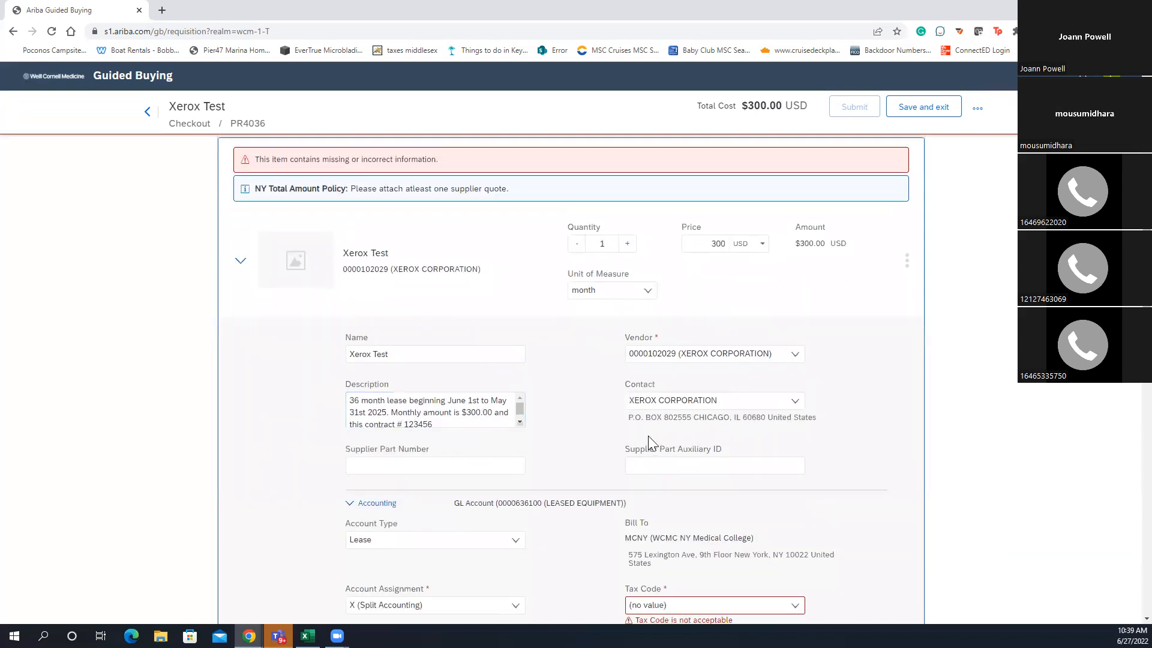
pyautogui.click(668, 405)
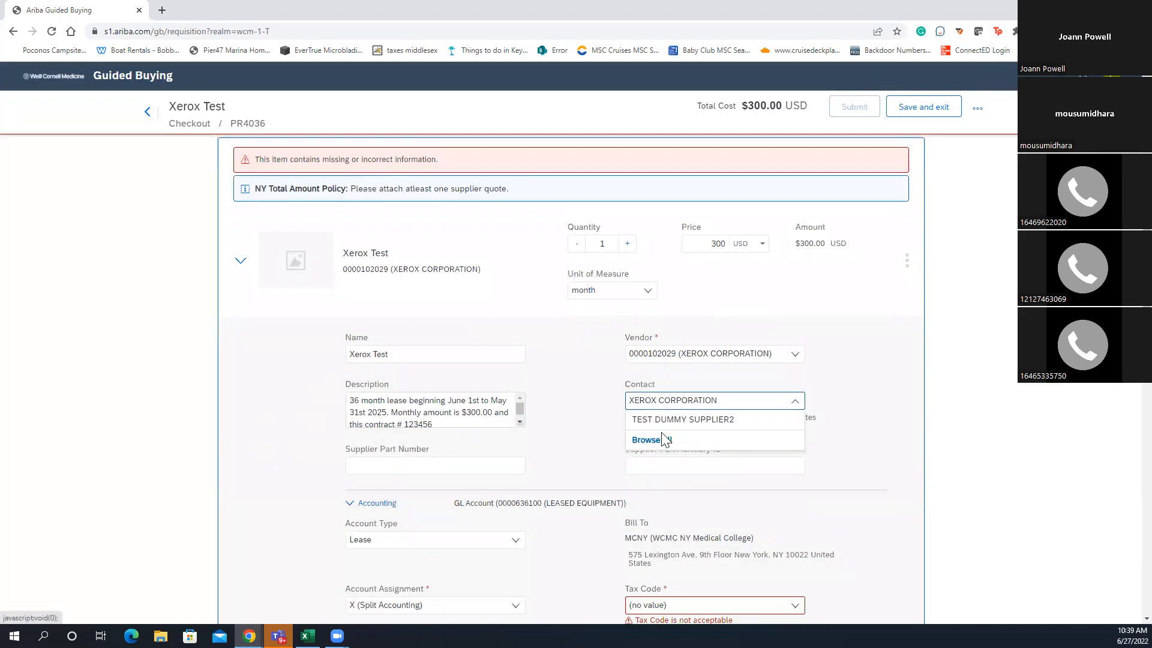
pyautogui.click(844, 393)
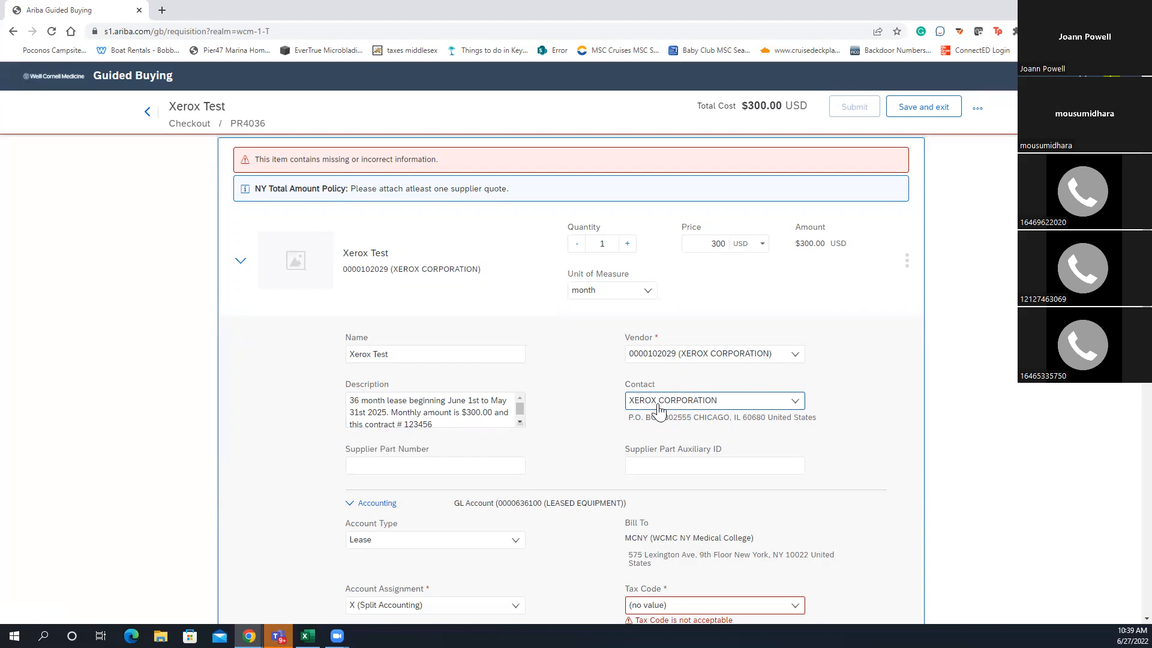
# Set the item's Tax Code to I0 (0% input tax) from the full tax code list
pyautogui.scroll(-2, 614, 428)
pyautogui.scroll(-3, 660, 427)
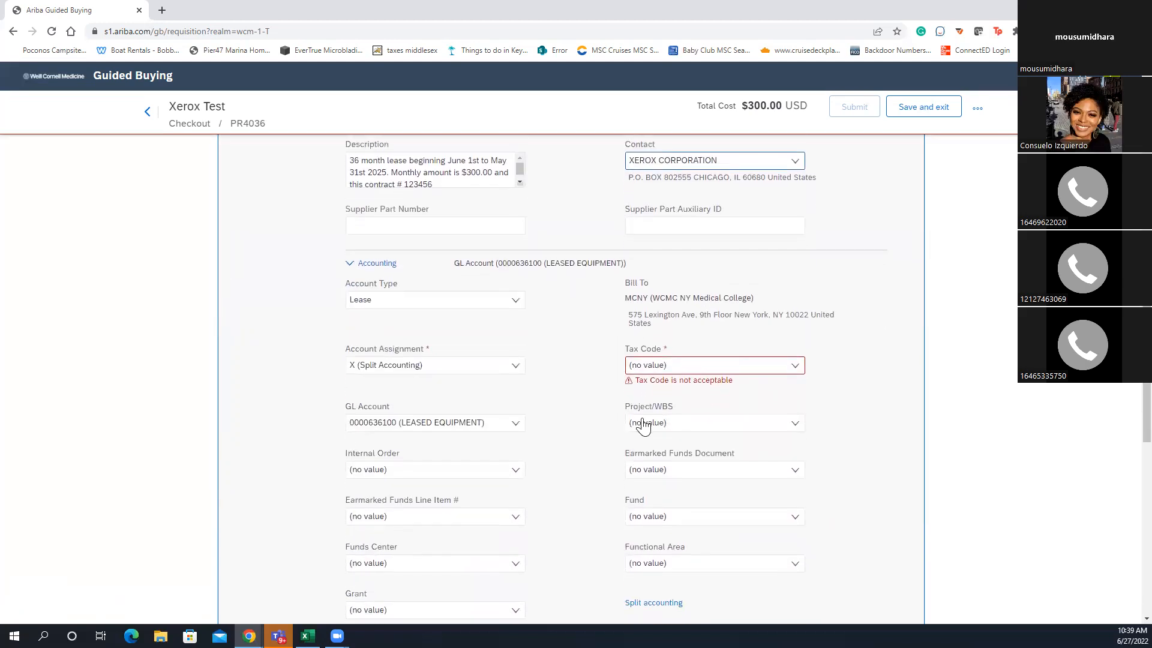
pyautogui.click(711, 367)
pyautogui.click(654, 405)
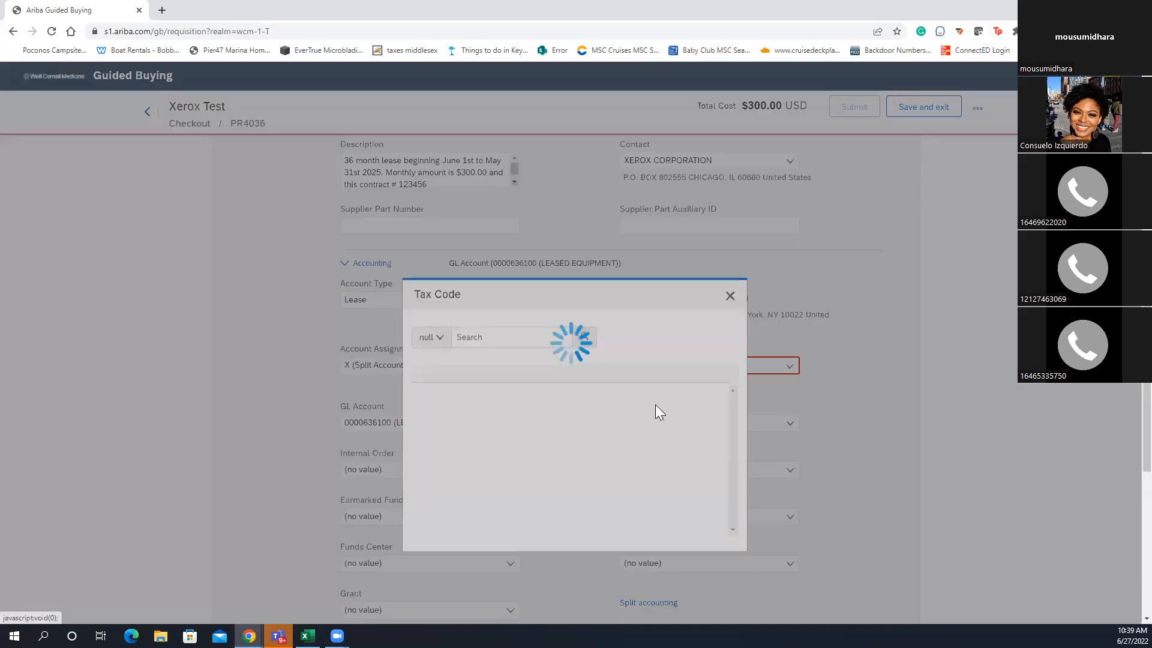
pyautogui.click(632, 328)
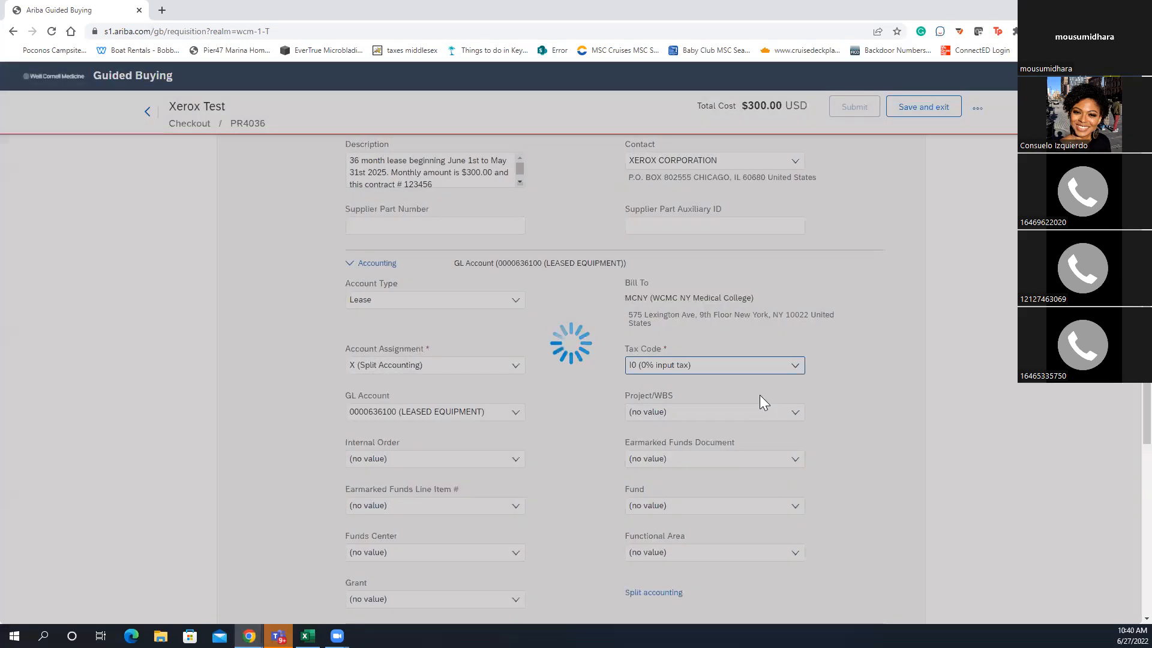
pyautogui.scroll(-1, 612, 427)
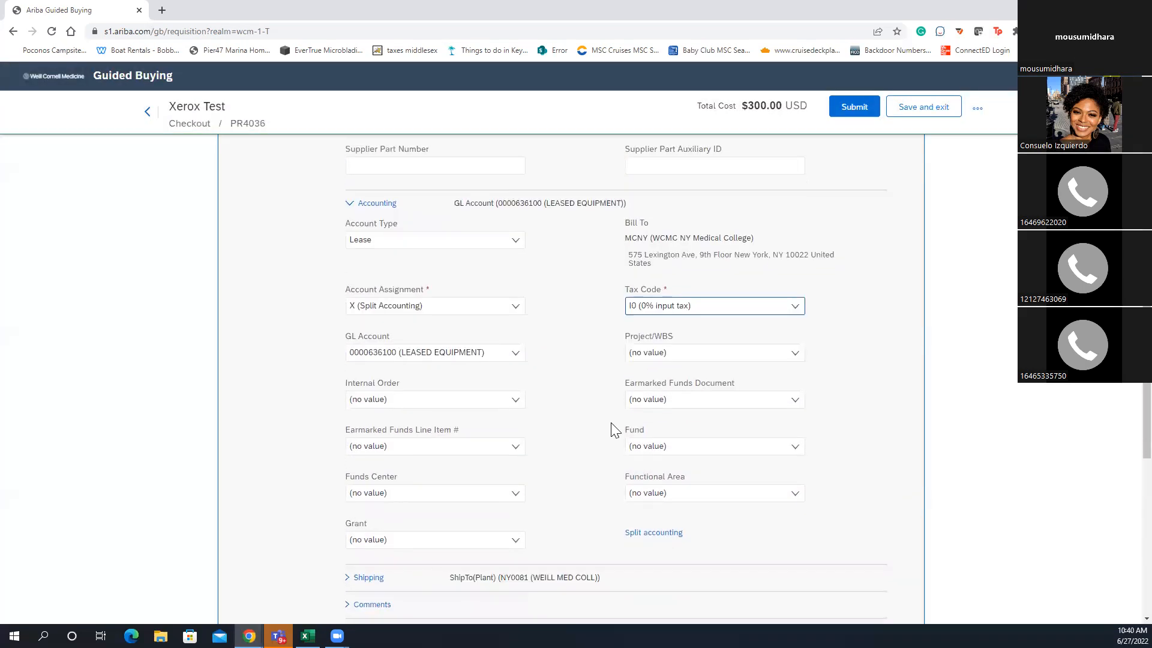
pyautogui.click(701, 447)
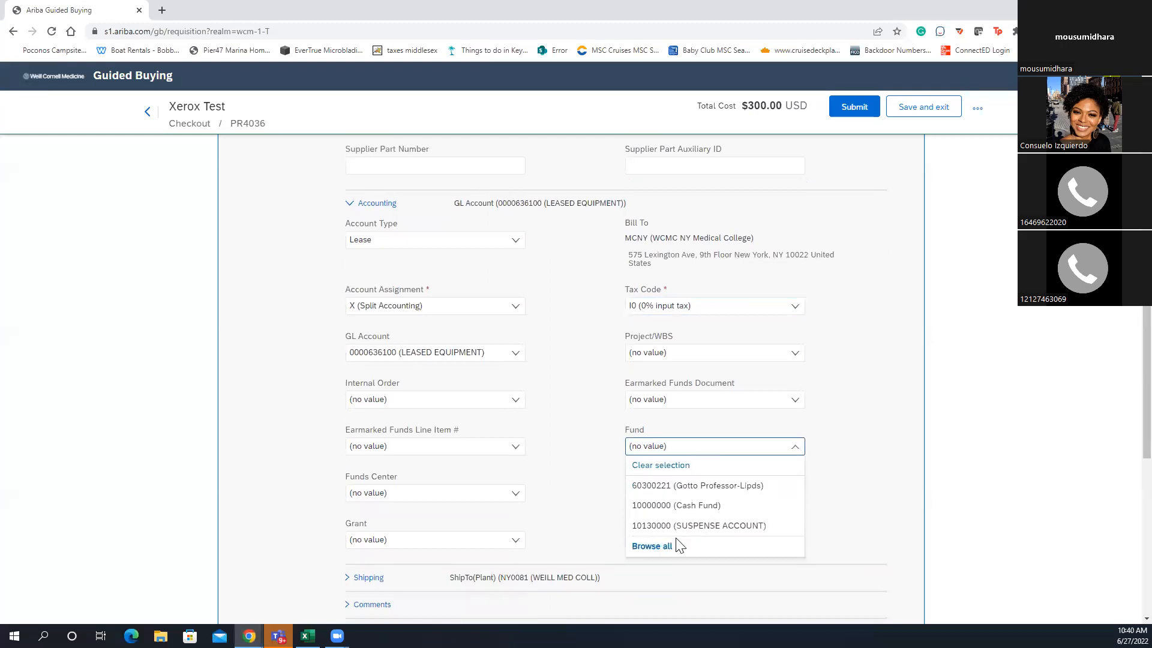
pyautogui.click(704, 487)
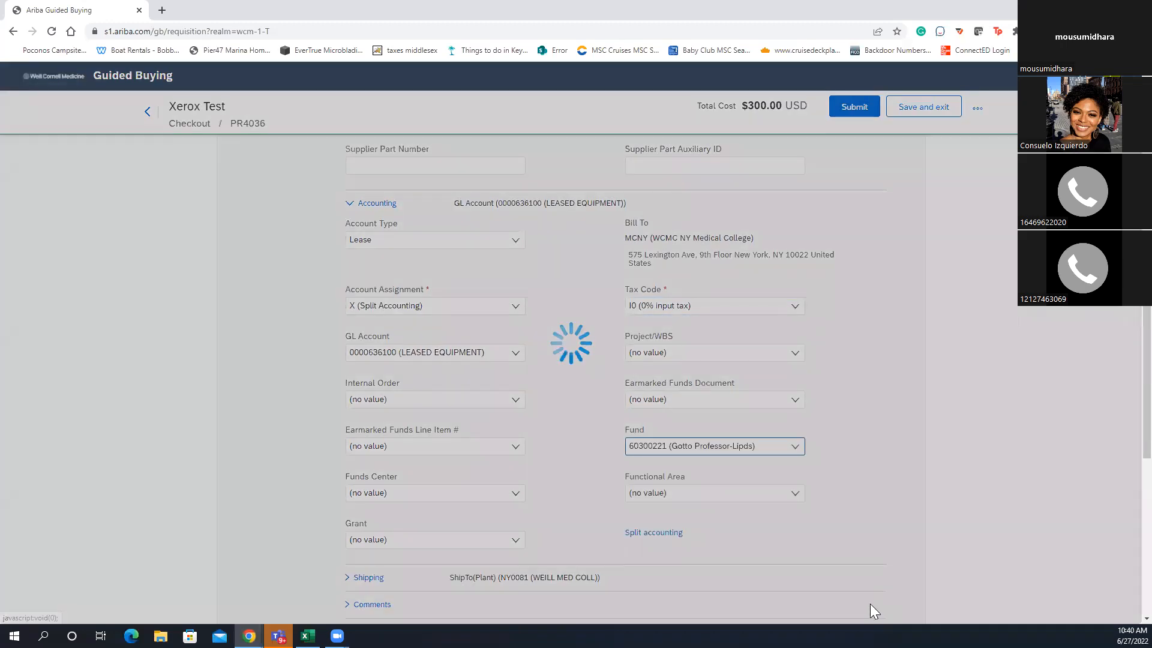
pyautogui.scroll(-3, 873, 541)
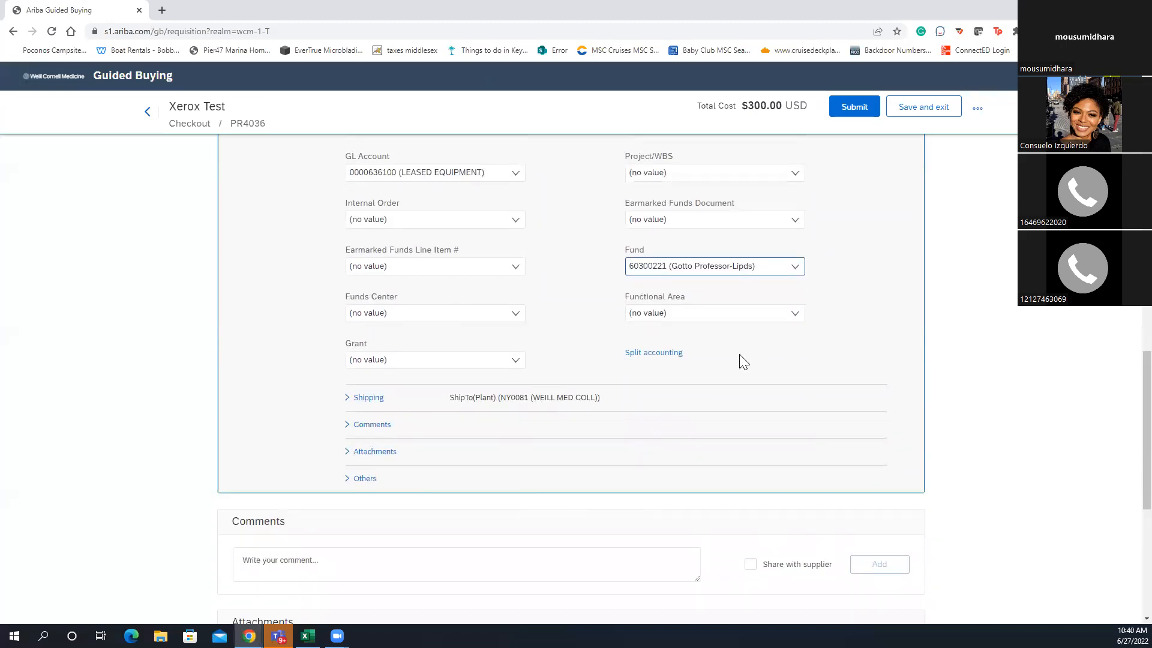
pyautogui.scroll(-1, 607, 437)
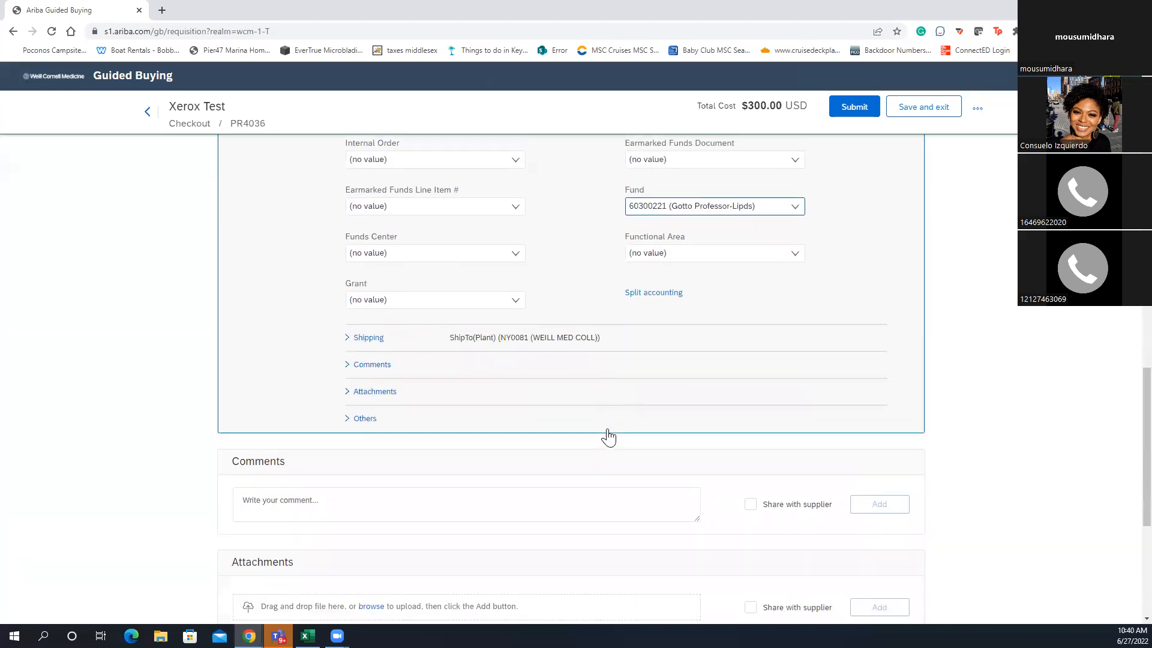
pyautogui.scroll(8, 617, 438)
pyautogui.scroll(6, 615, 444)
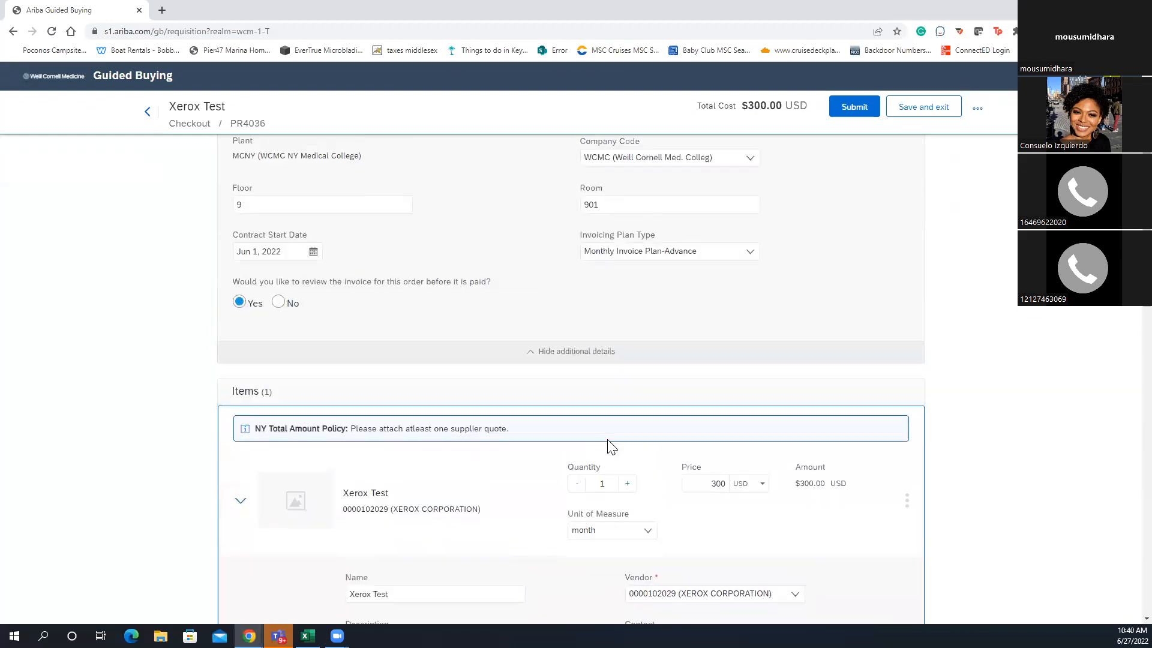
pyautogui.click(609, 440)
pyautogui.scroll(1, 558, 441)
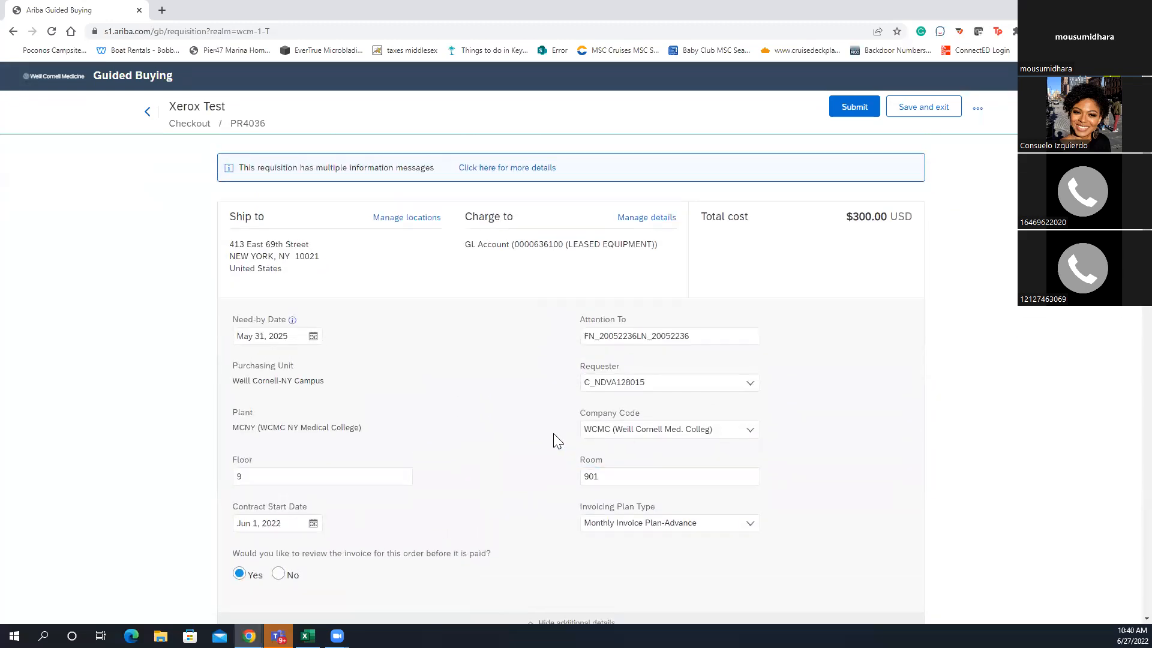
pyautogui.scroll(-8, 547, 384)
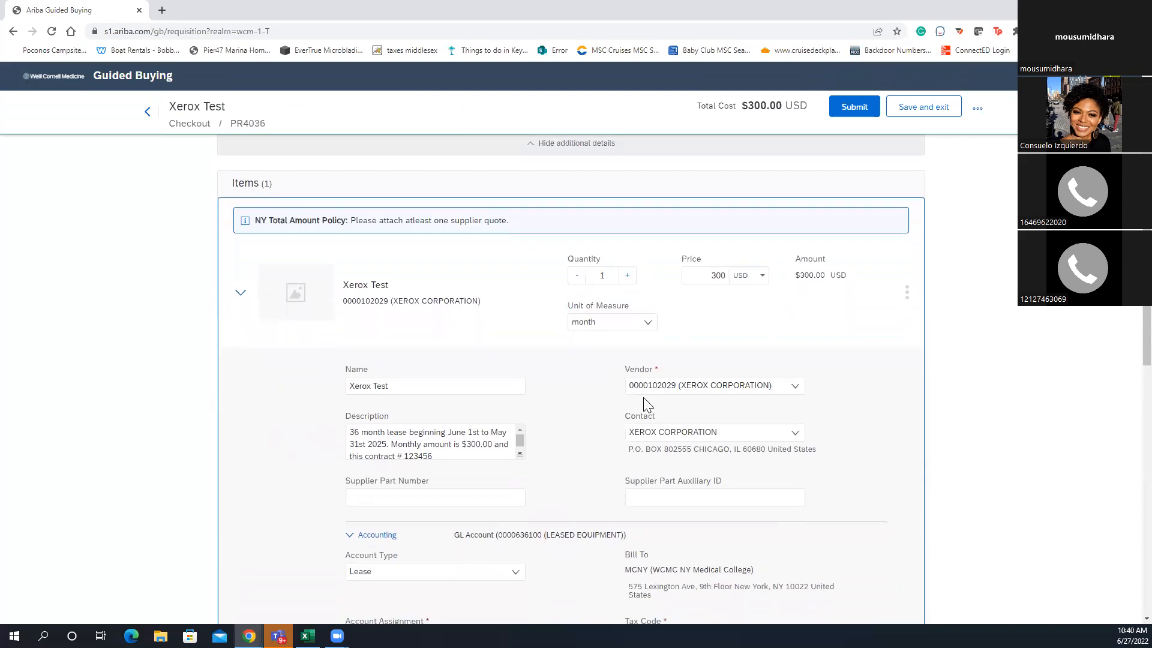
pyautogui.scroll(-1, 670, 448)
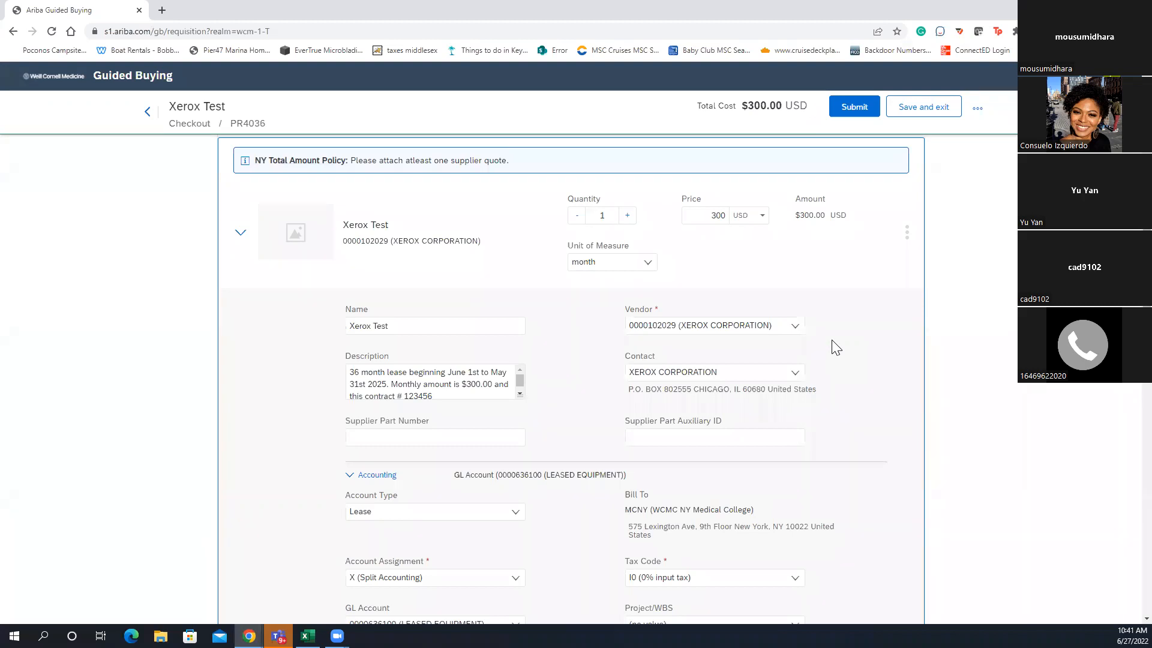
pyautogui.scroll(-2, 839, 354)
pyautogui.click(451, 265)
pyautogui.moveTo(433, 274); pyautogui.dragTo(342, 250)
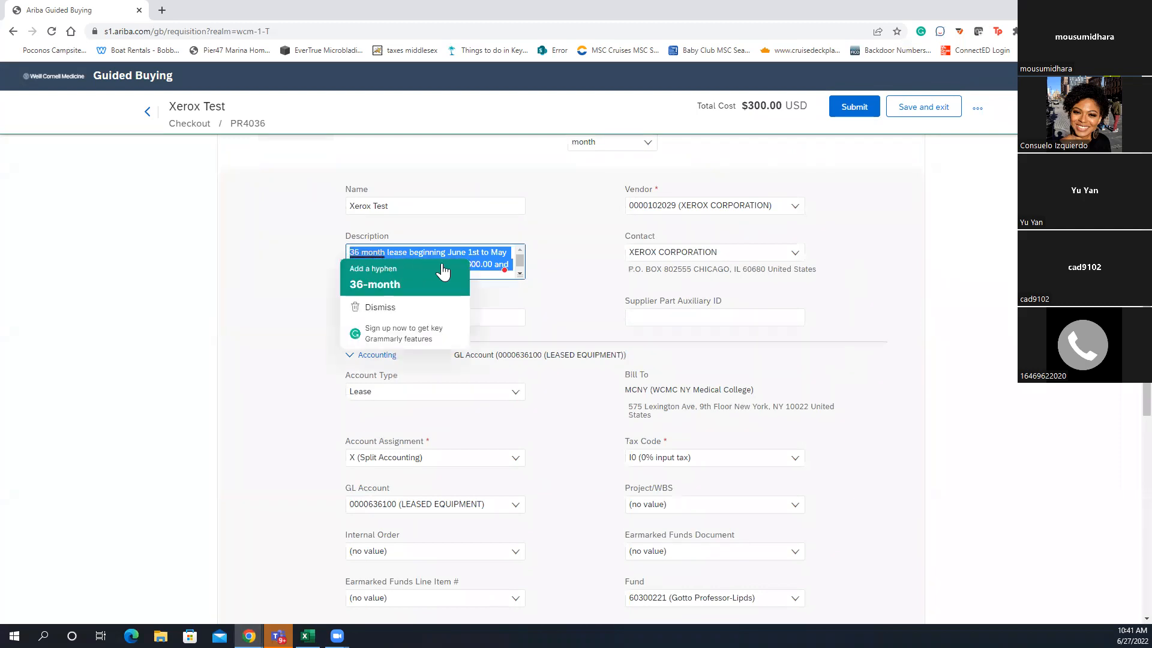
pyautogui.click(488, 267)
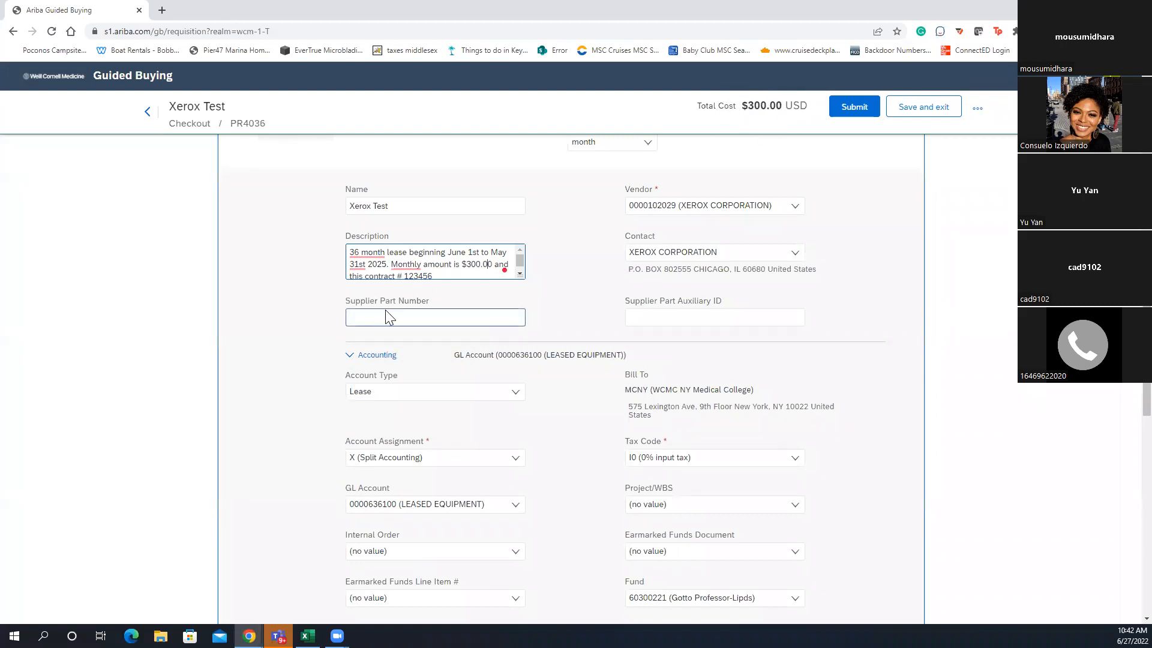
pyautogui.tripleClick(456, 270)
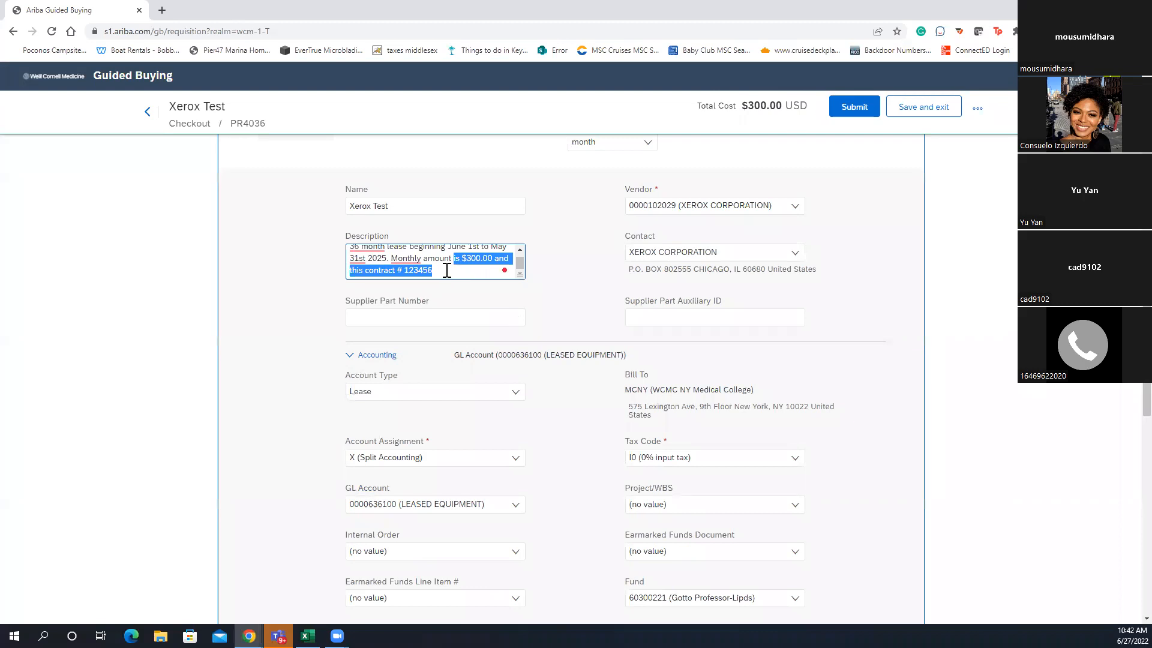
pyautogui.click(458, 269)
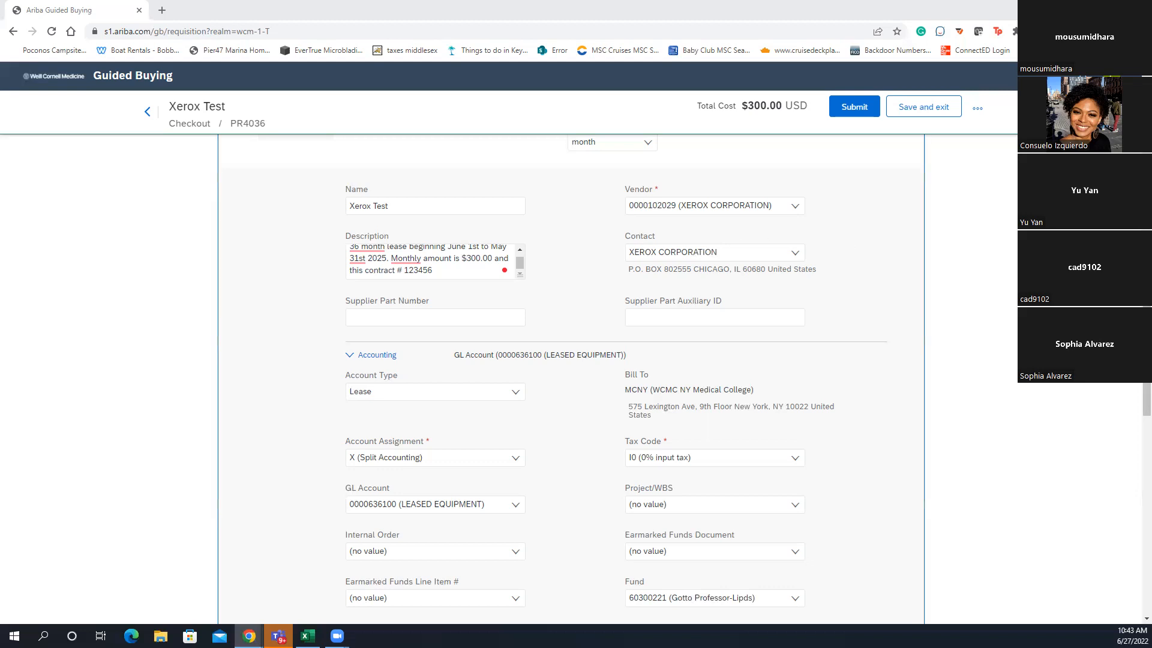
pyautogui.scroll(3, 1027, 519)
# Expand the Xerox Test item's Attachments section to reveal the file upload area
pyautogui.scroll(-10, 1027, 520)
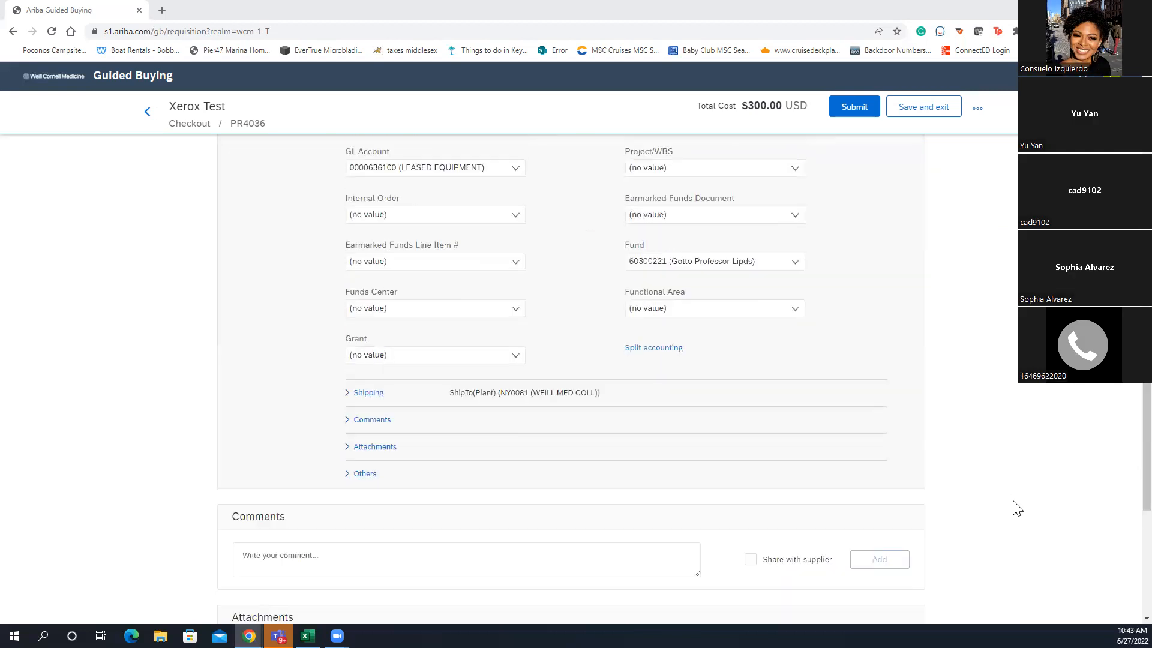
pyautogui.click(384, 307)
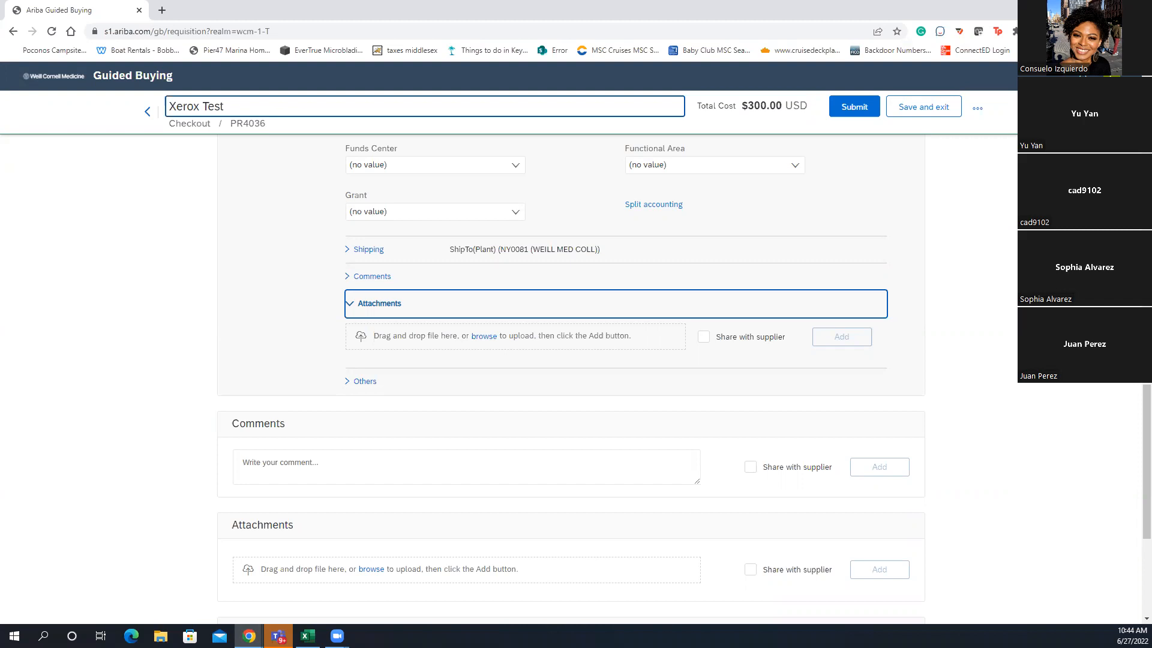
pyautogui.scroll(4, 324, 283)
# Expand the Shipping details (ship-to plant, deliver-to, ERS, purchase group), then return to the checkout header
pyautogui.scroll(3, 324, 282)
pyautogui.scroll(-6, 337, 282)
pyautogui.scroll(2, 347, 296)
pyautogui.click(348, 492)
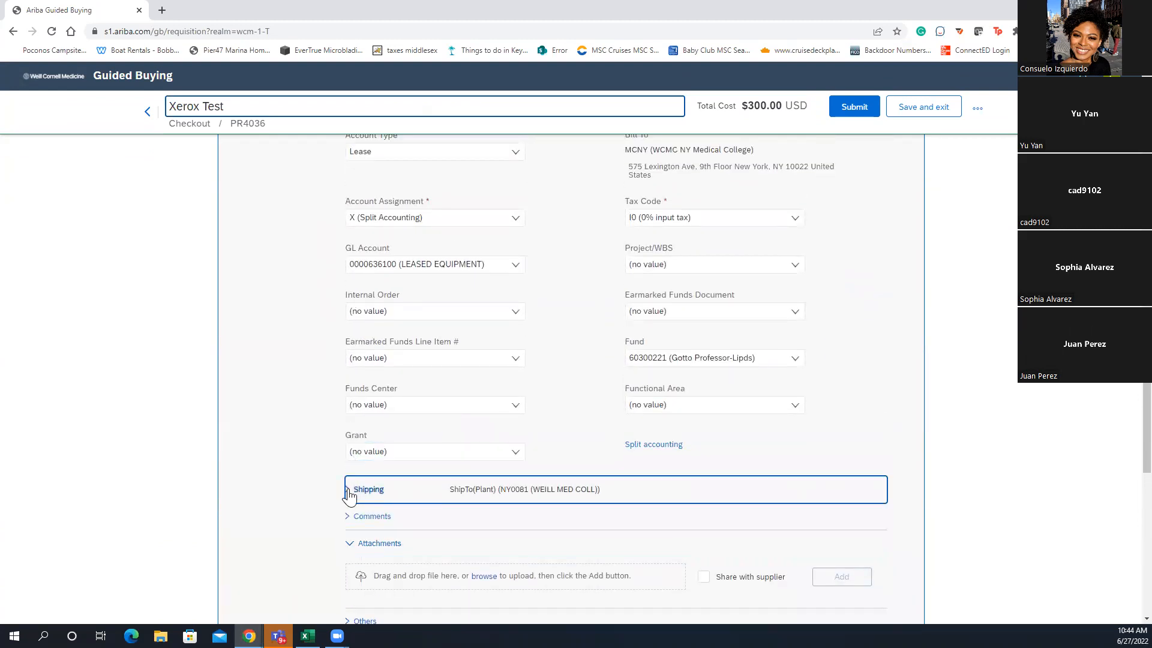
pyautogui.scroll(-4, 354, 474)
pyautogui.scroll(1, 366, 407)
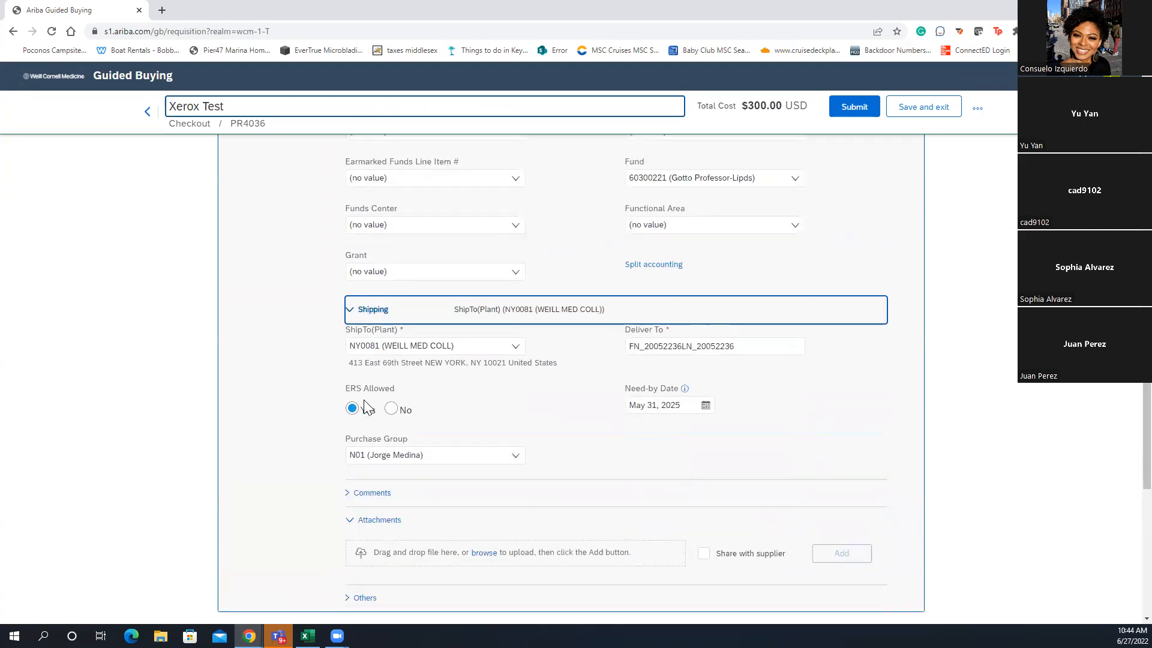
pyautogui.scroll(15, 363, 404)
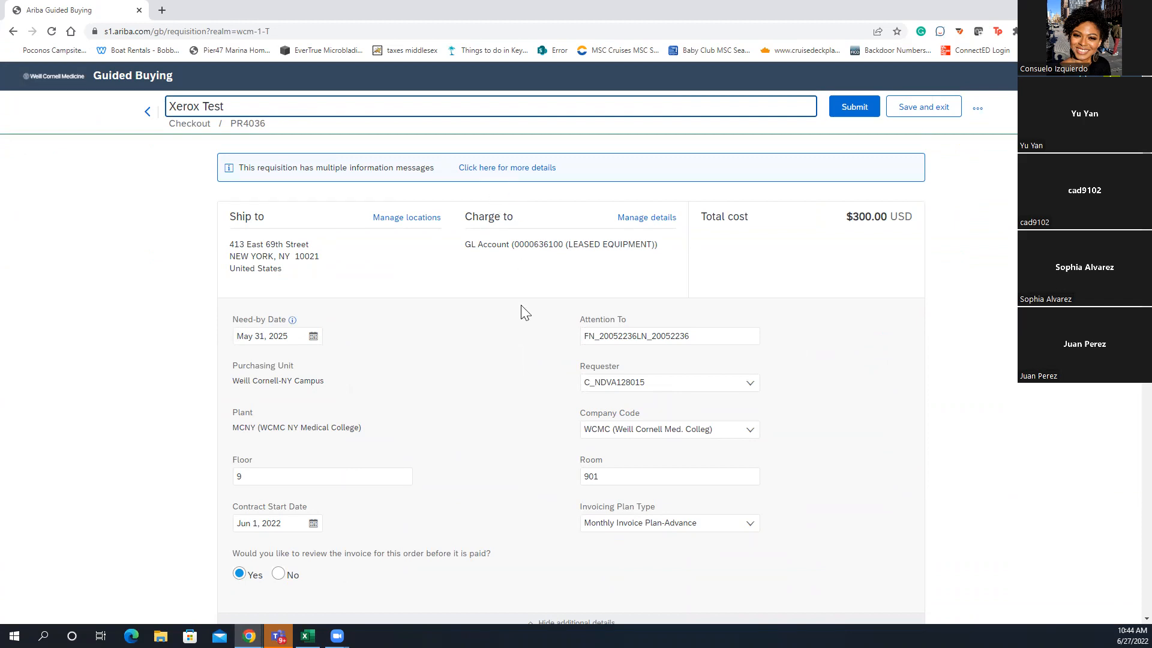
# Save and exit requisition PR4036, leaving it as Composing at $300.00 USD on the Shop page
pyautogui.scroll(-15, 525, 312)
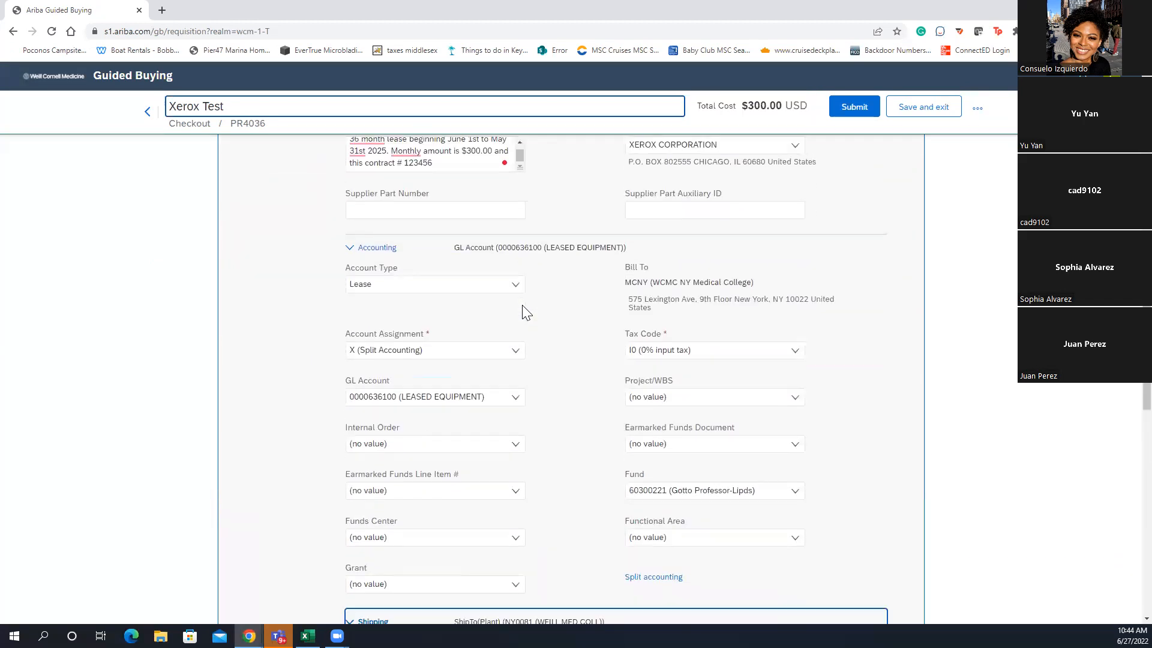
pyautogui.scroll(-3, 526, 312)
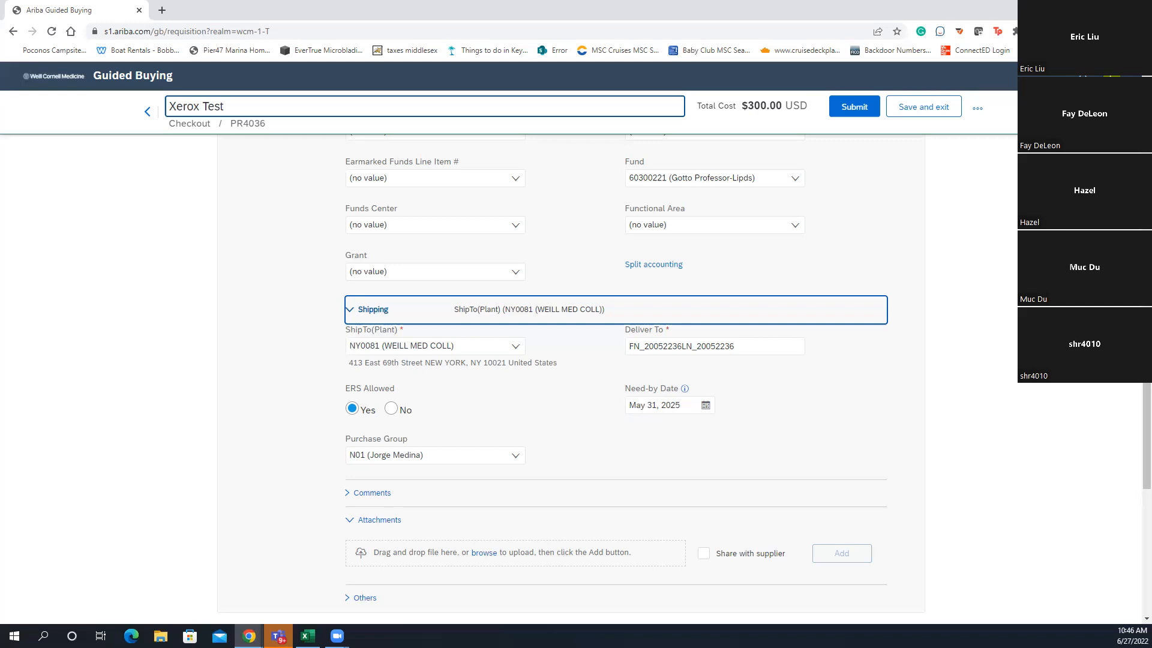
pyautogui.scroll(-1, 744, 398)
pyautogui.scroll(5, 744, 399)
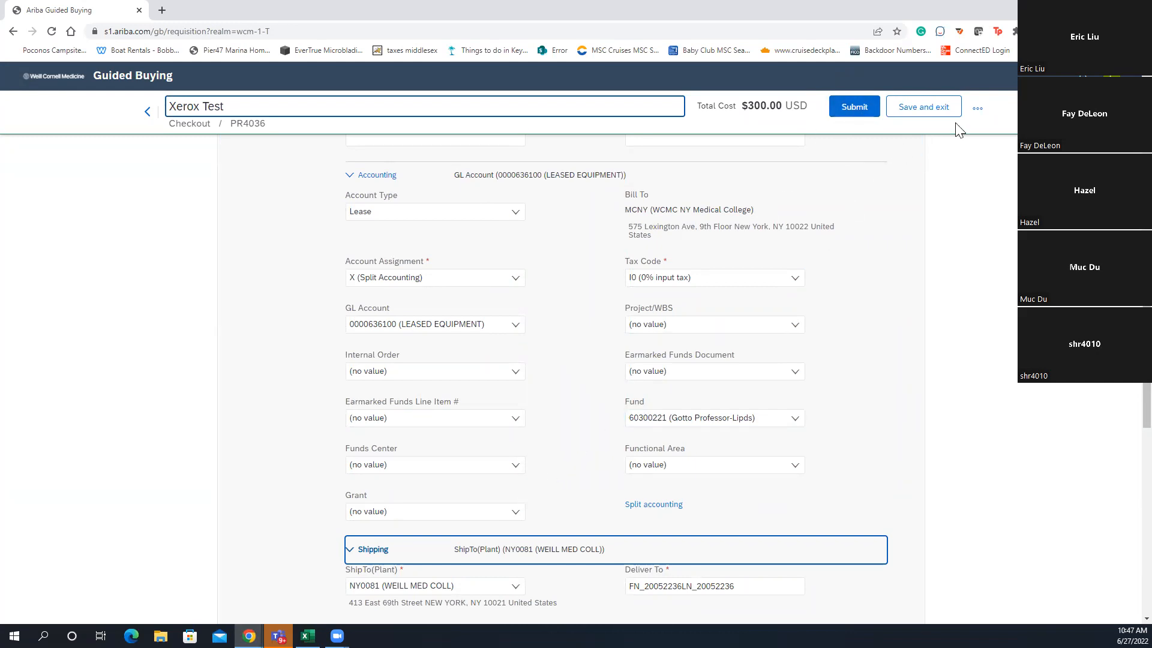
pyautogui.click(929, 114)
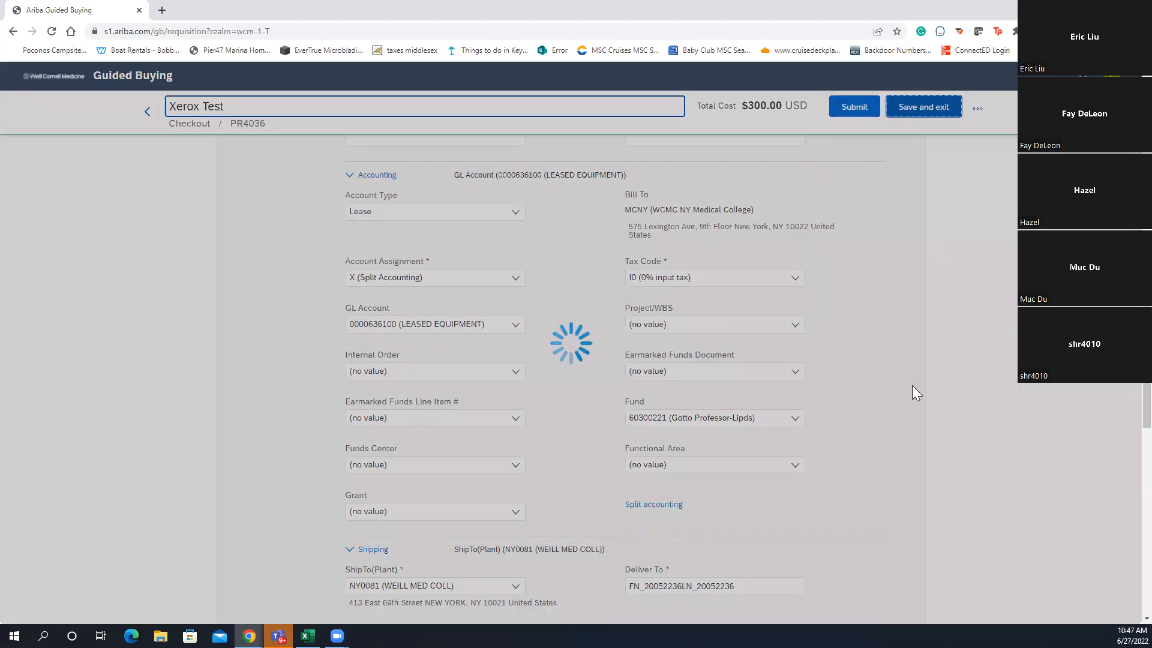
pyautogui.scroll(-2, 858, 488)
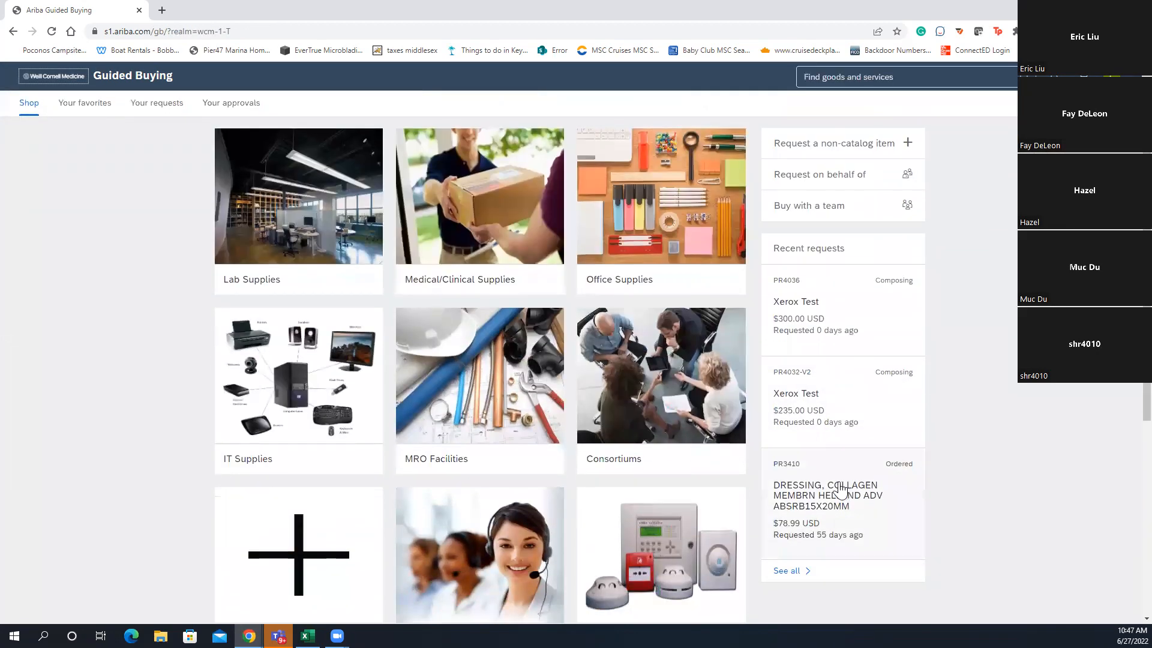
# Open ordered dressing request PR3410 from Recent requests and expand its line item details
pyautogui.click(839, 490)
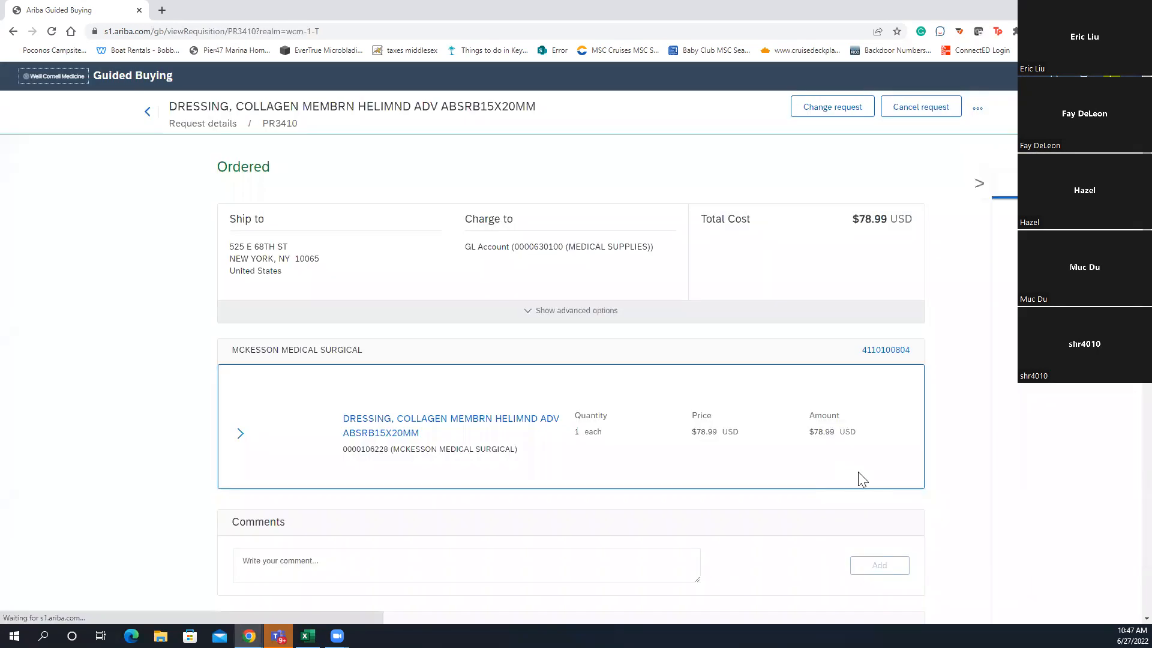
pyautogui.click(240, 433)
pyautogui.scroll(-2, 502, 507)
pyautogui.scroll(-1, 503, 506)
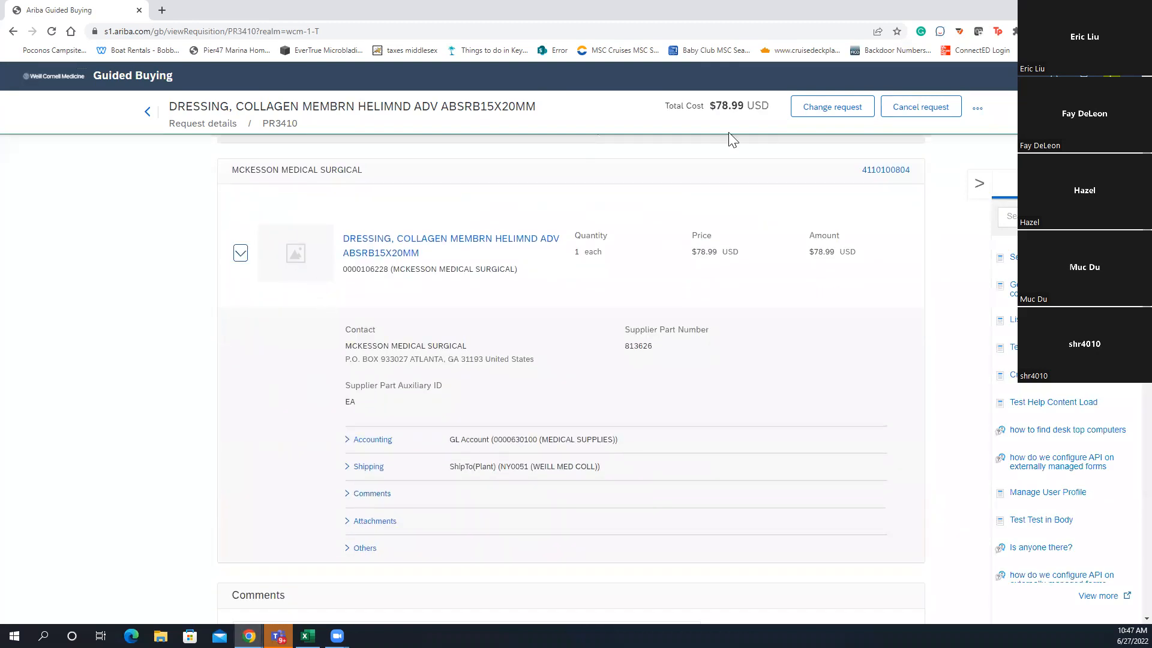
pyautogui.rightClick(898, 153)
pyautogui.click(842, 149)
# Change the request to create editable version PR3410-V2 and review its form, where fund 10130000 is flagged deleted
pyautogui.click(847, 114)
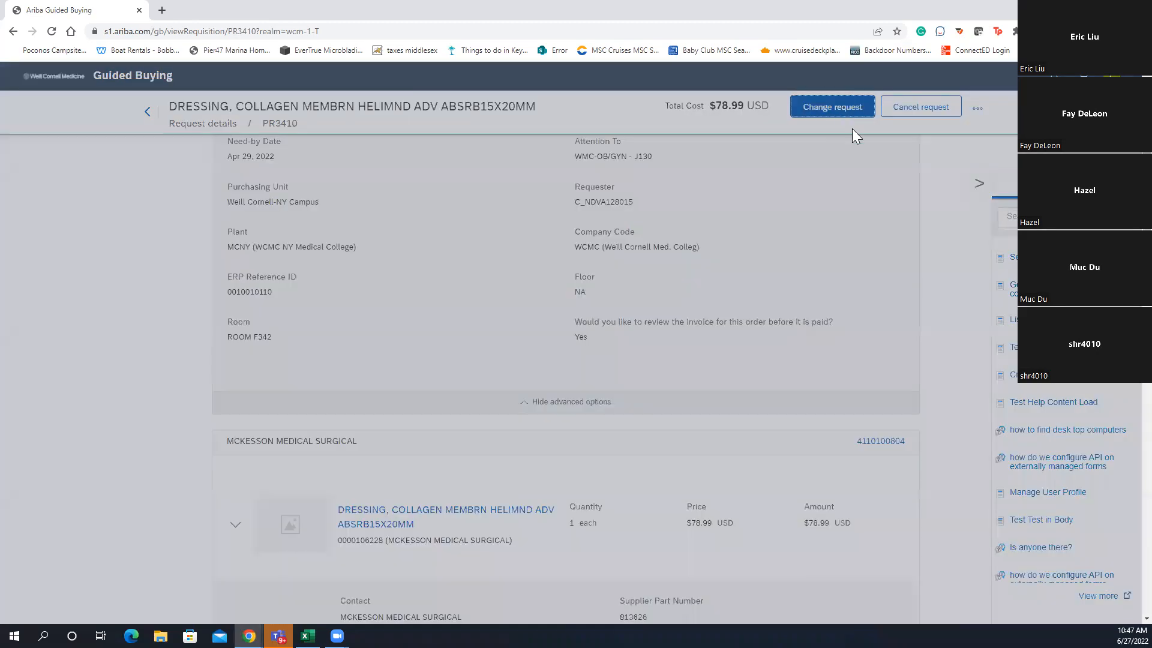
pyautogui.click(597, 392)
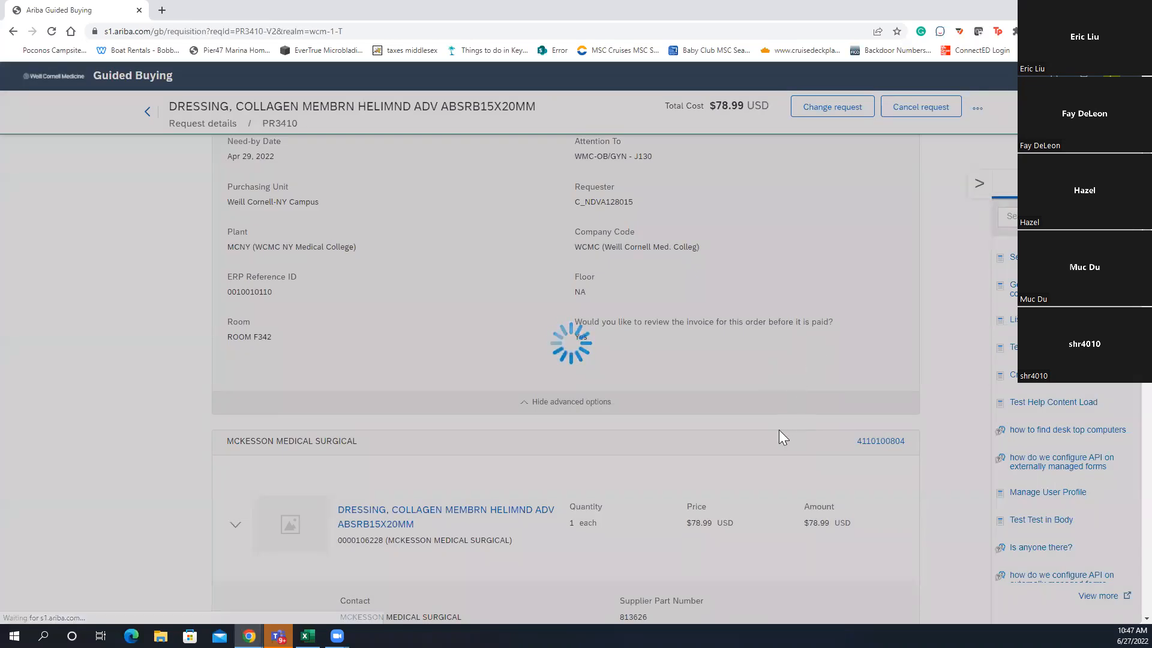
pyautogui.scroll(-15, 804, 402)
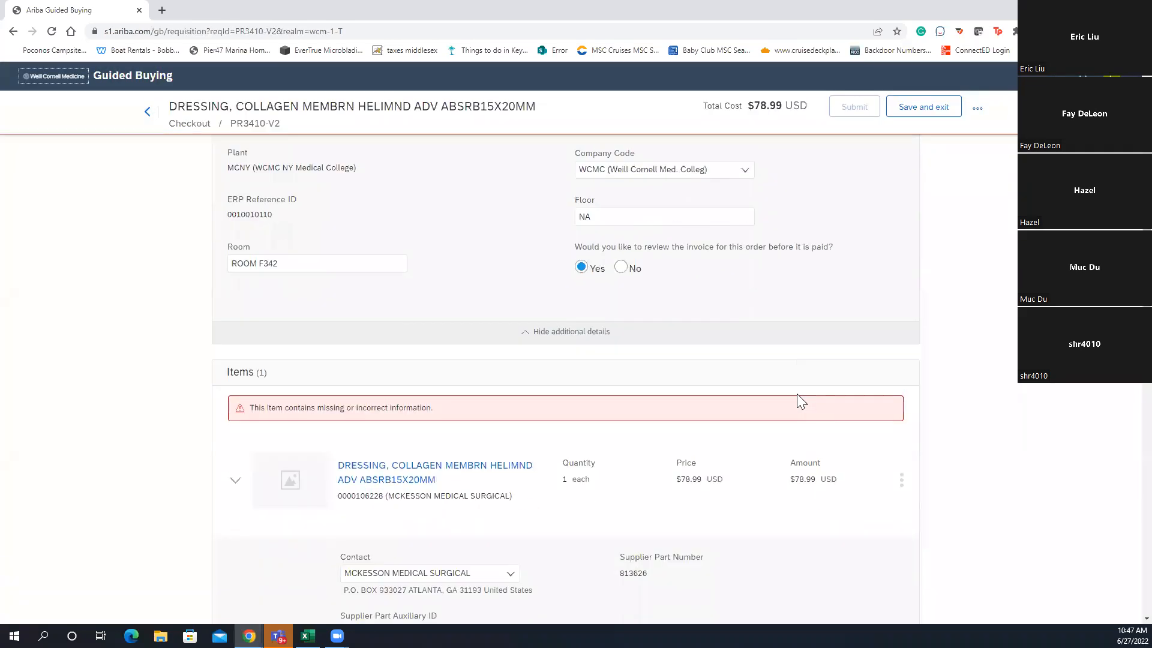
pyautogui.scroll(-1, 529, 417)
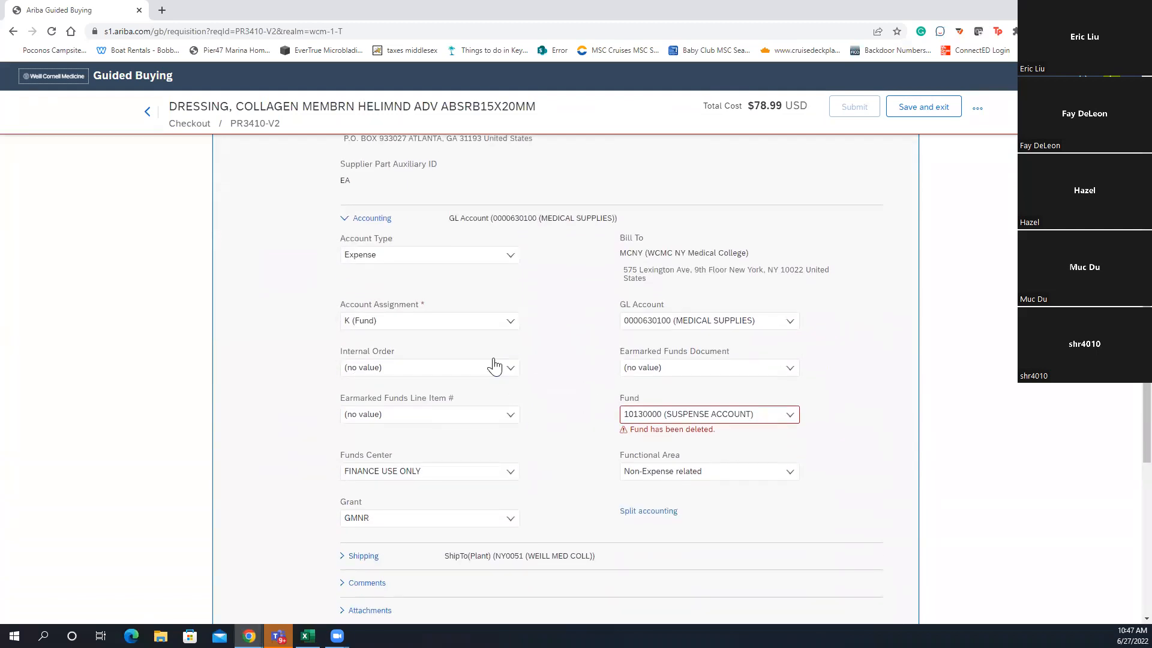
pyautogui.scroll(-1, 495, 365)
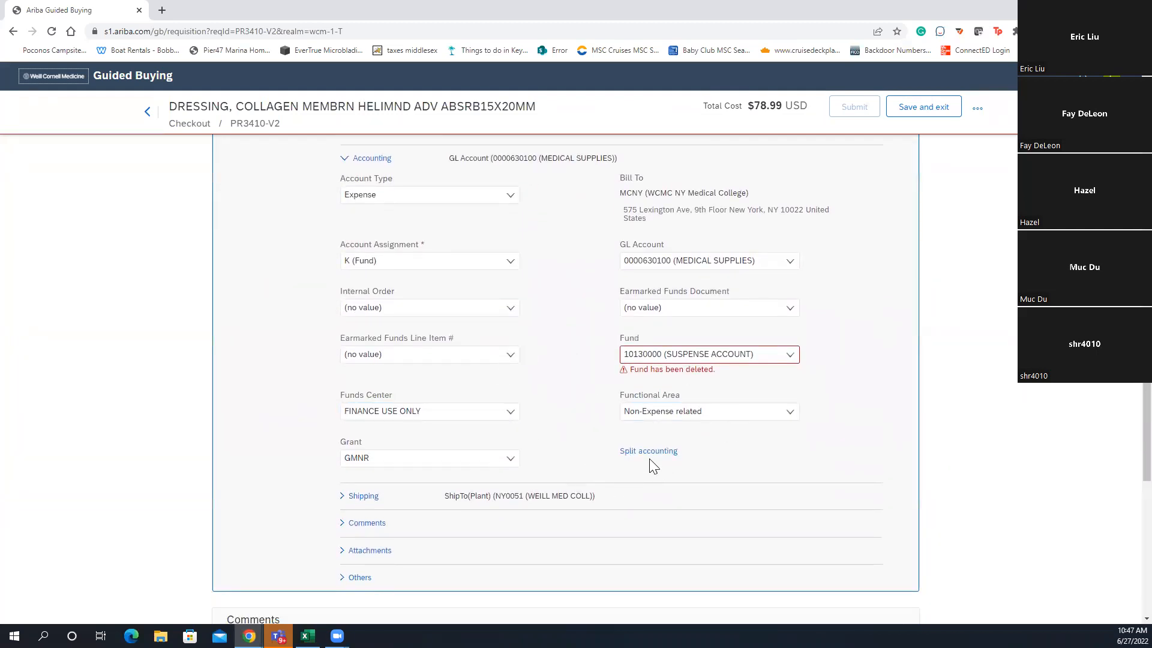
pyautogui.scroll(-3, 647, 488)
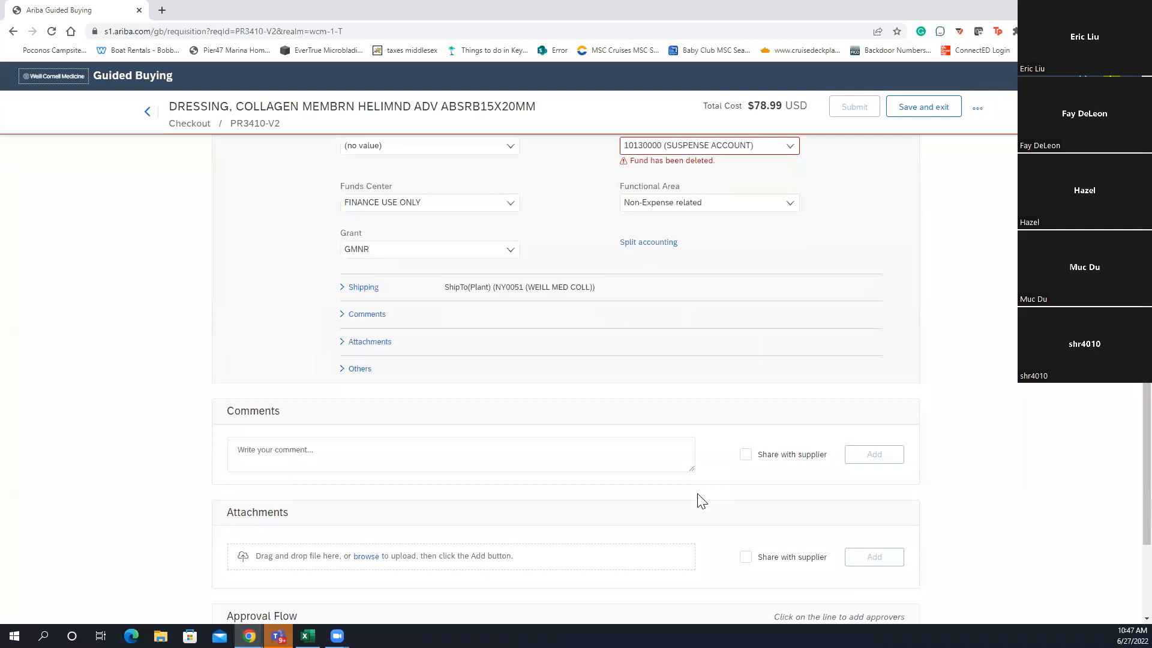
pyautogui.scroll(-4, 701, 500)
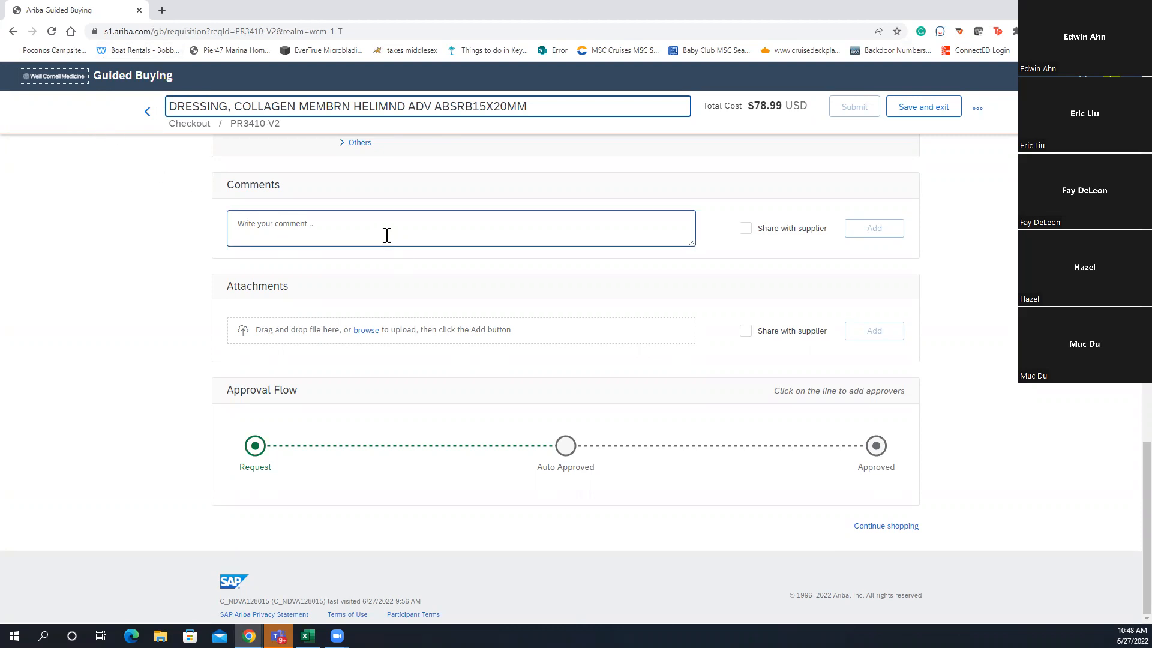
# Leave the PR3410-V2 checkout and return to the Shop page, where it shows as Composing at $78.99 USD
pyautogui.click(143, 111)
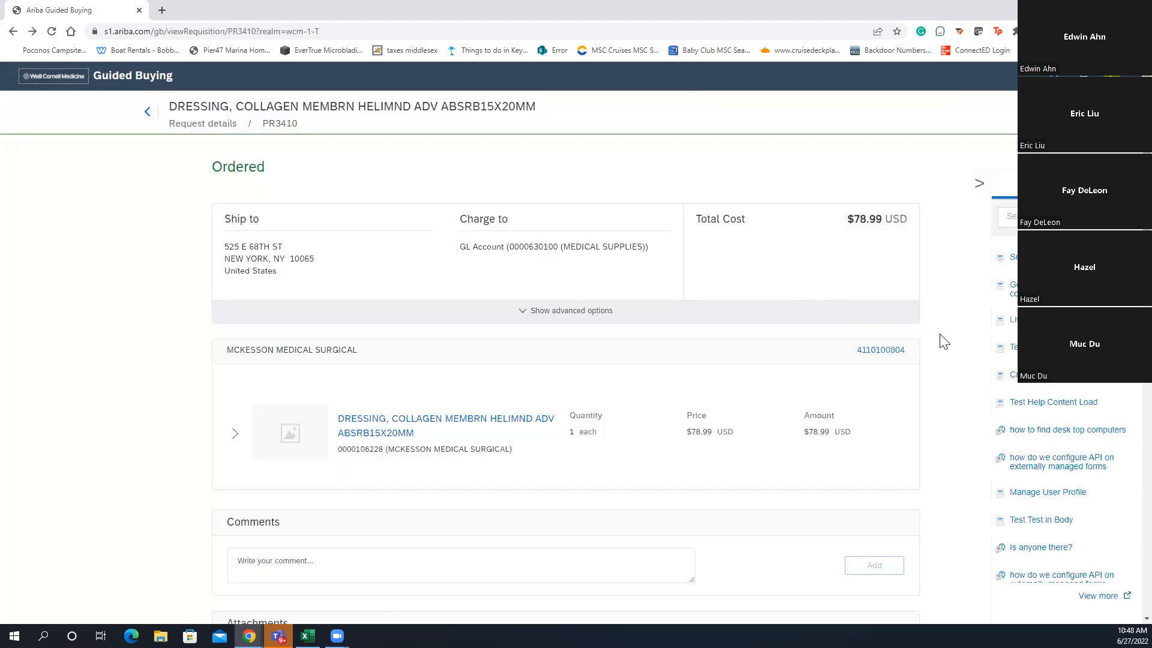
pyautogui.click(72, 76)
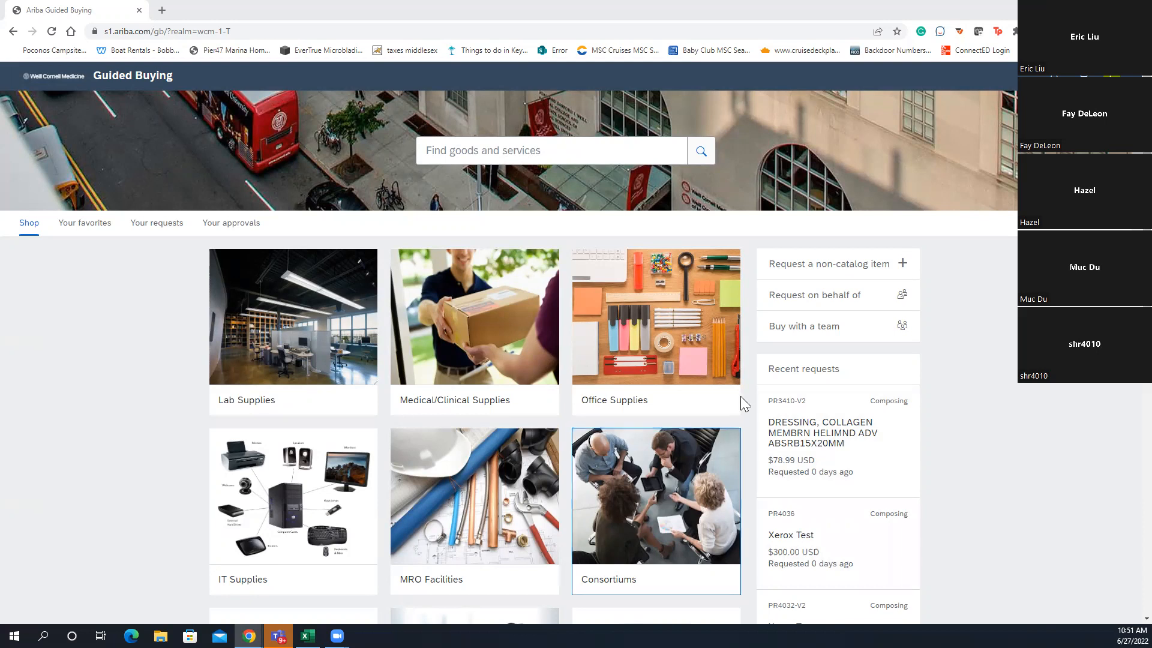
pyautogui.scroll(-1, 858, 456)
pyautogui.click(837, 489)
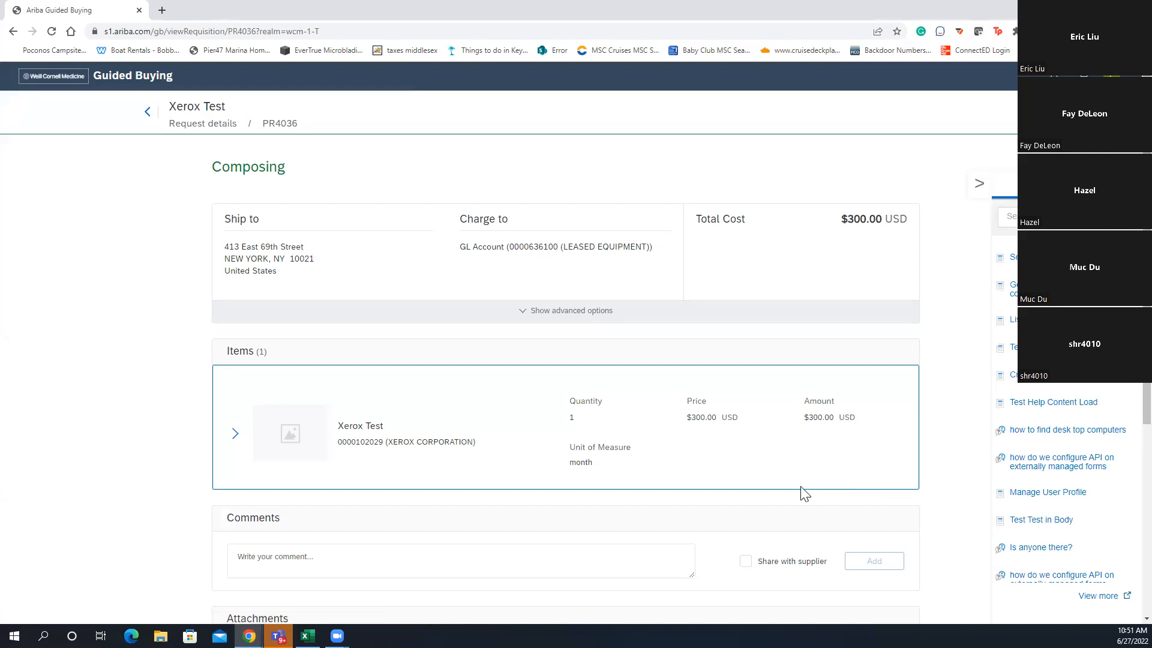
pyautogui.click(234, 435)
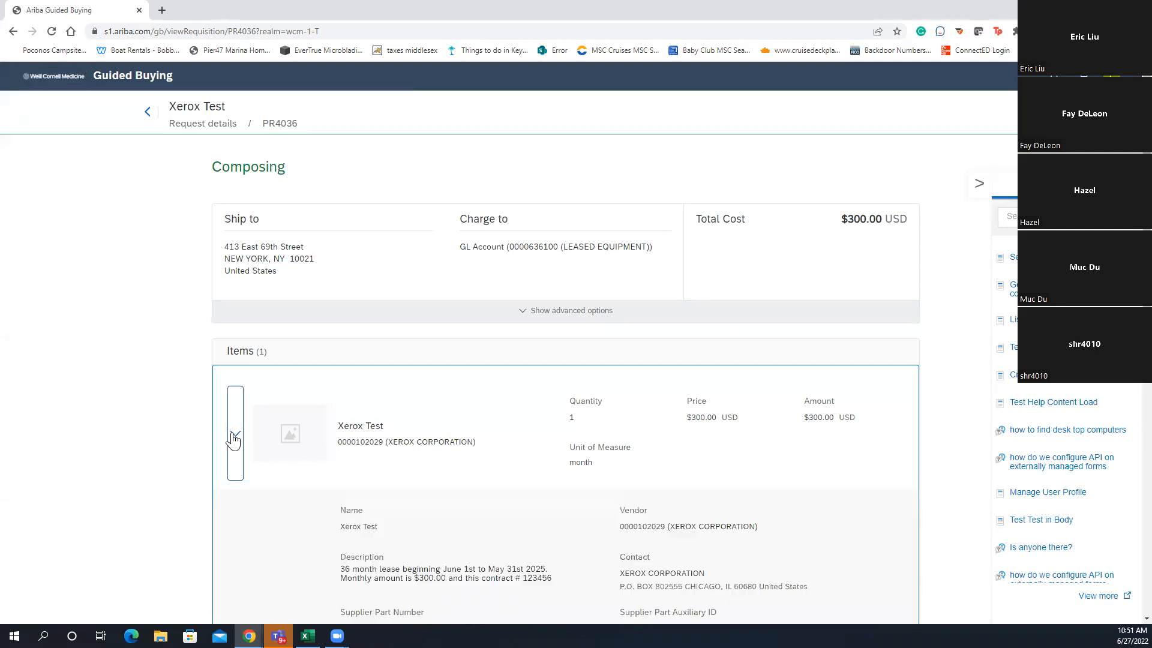
pyautogui.scroll(-7, 250, 450)
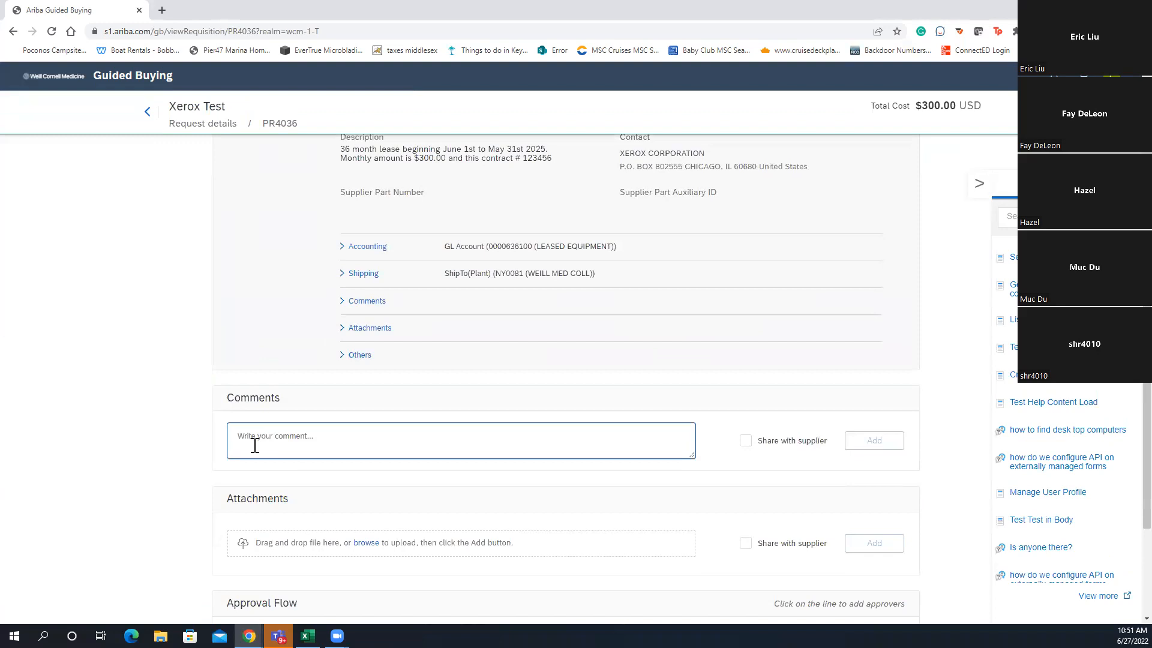
pyautogui.scroll(5, 246, 444)
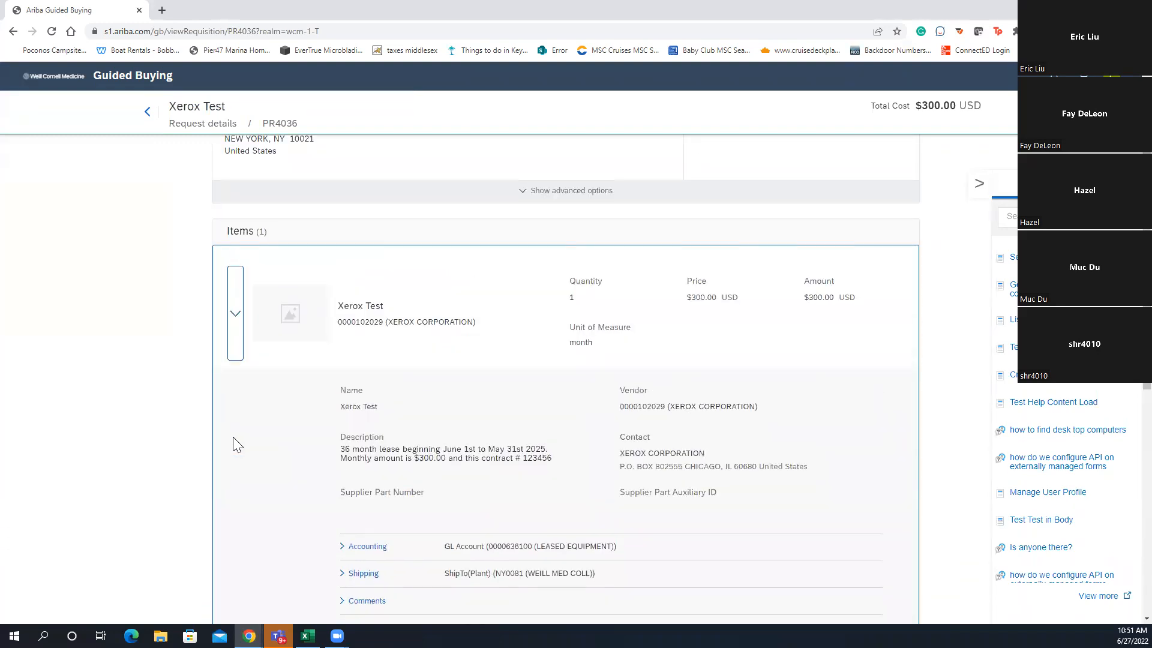
pyautogui.scroll(2, 231, 350)
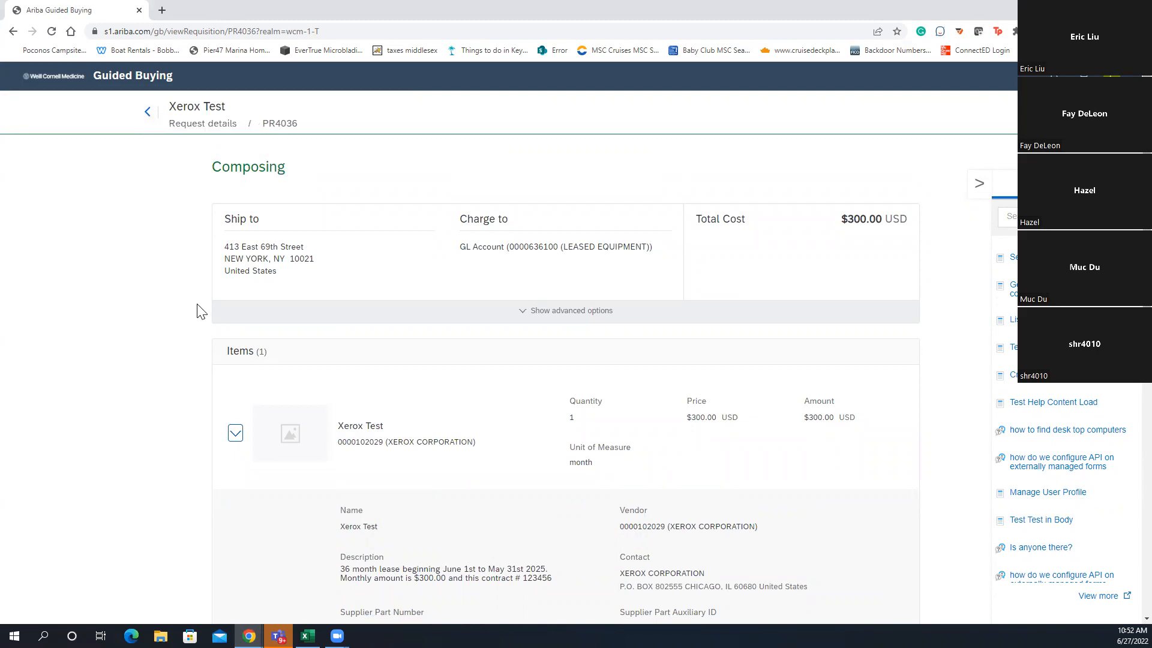
pyautogui.scroll(-4, 216, 312)
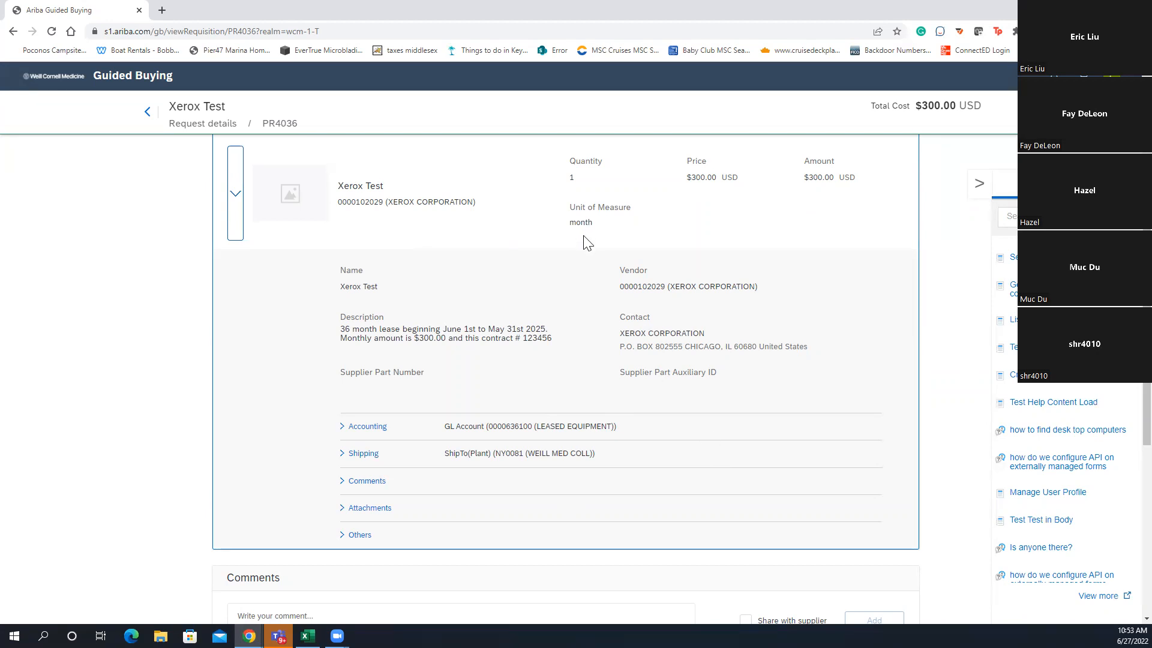
# Highlight the quantity value 1 and the vendor name XEROX CORPORATION in PR4036's Xerox Test item
pyautogui.moveTo(570, 178); pyautogui.dragTo(586, 180)
pyautogui.click(583, 183)
pyautogui.doubleClick(571, 177)
pyautogui.moveTo(759, 287); pyautogui.dragTo(752, 286)
pyautogui.moveTo(675, 279); pyautogui.dragTo(674, 278)
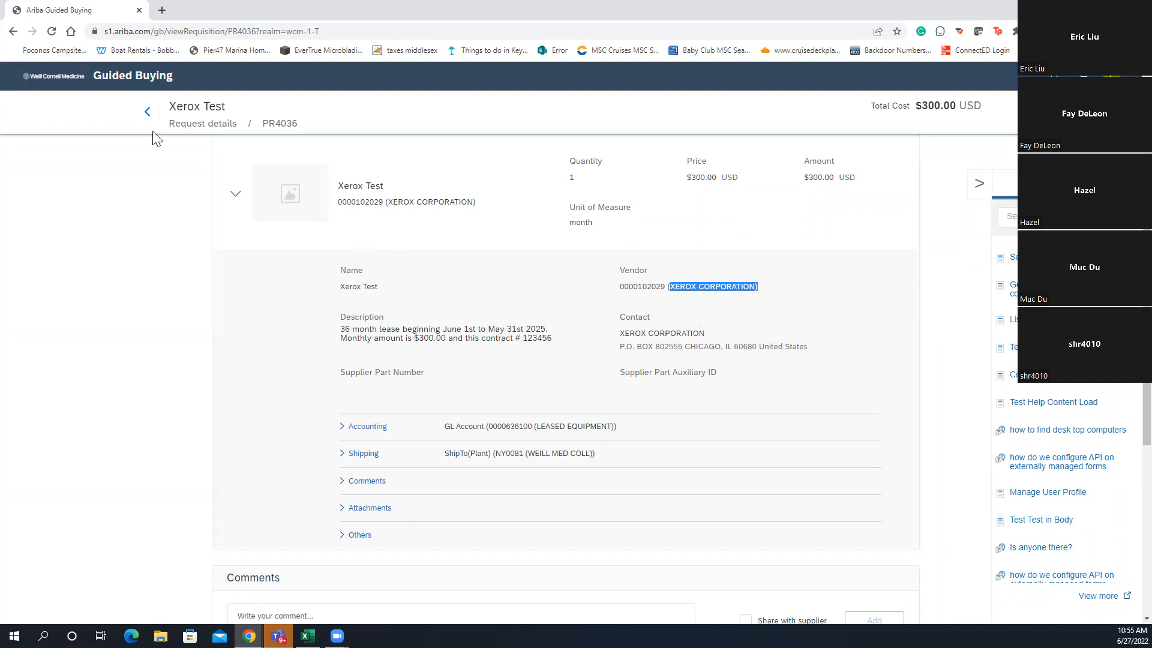
# Return home and start a new non-catalog request set to Services
pyautogui.click(144, 114)
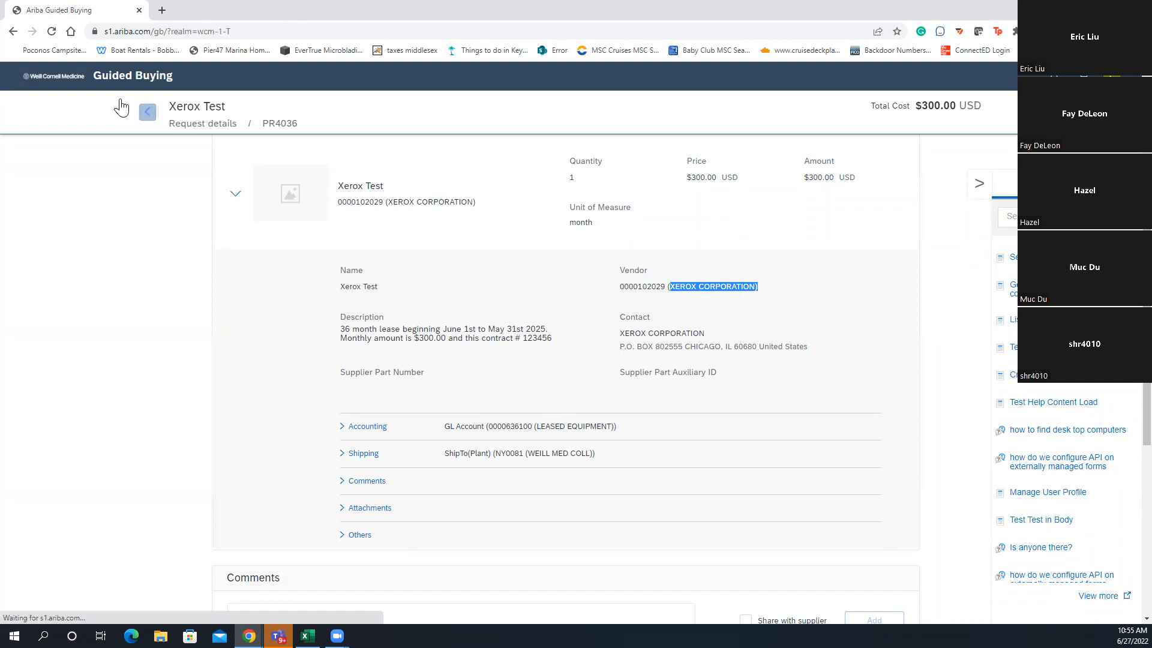
pyautogui.click(894, 263)
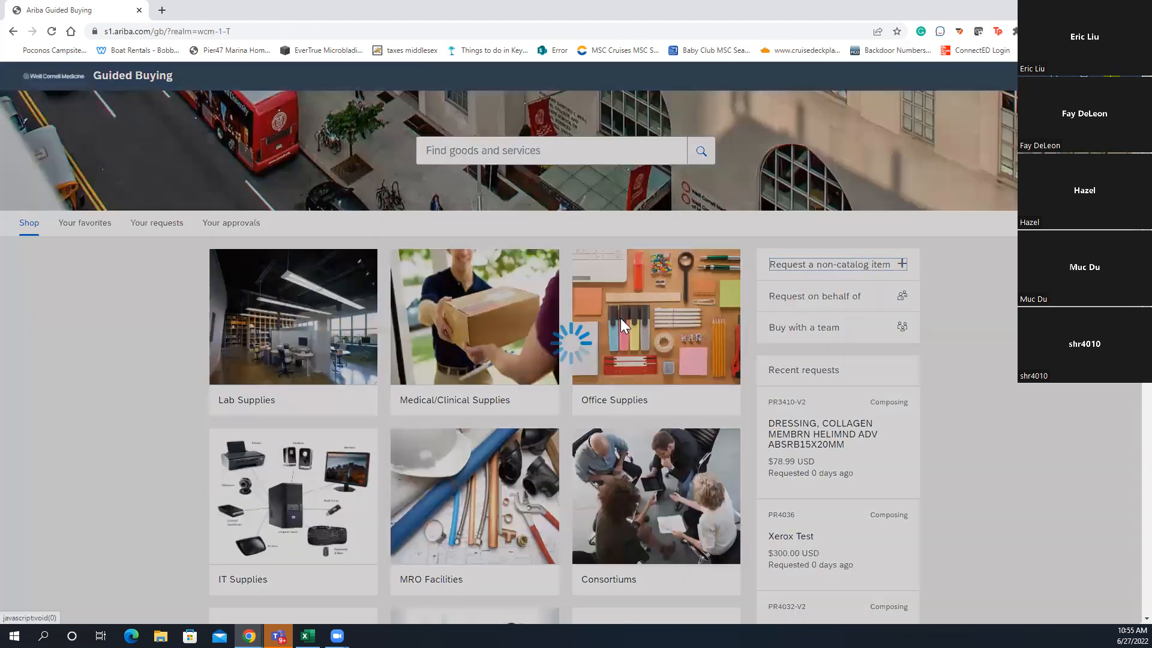
pyautogui.click(278, 159)
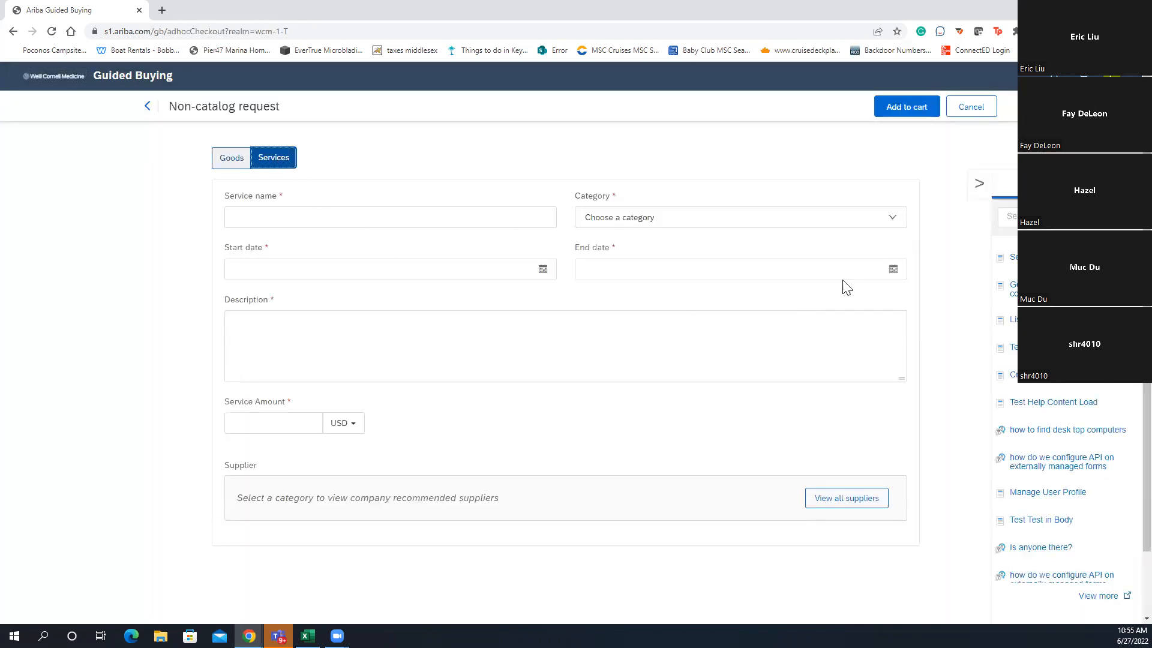
# Search all suppliers for 'carr', then close the Choose a supplier dialog without selecting one
pyautogui.click(855, 493)
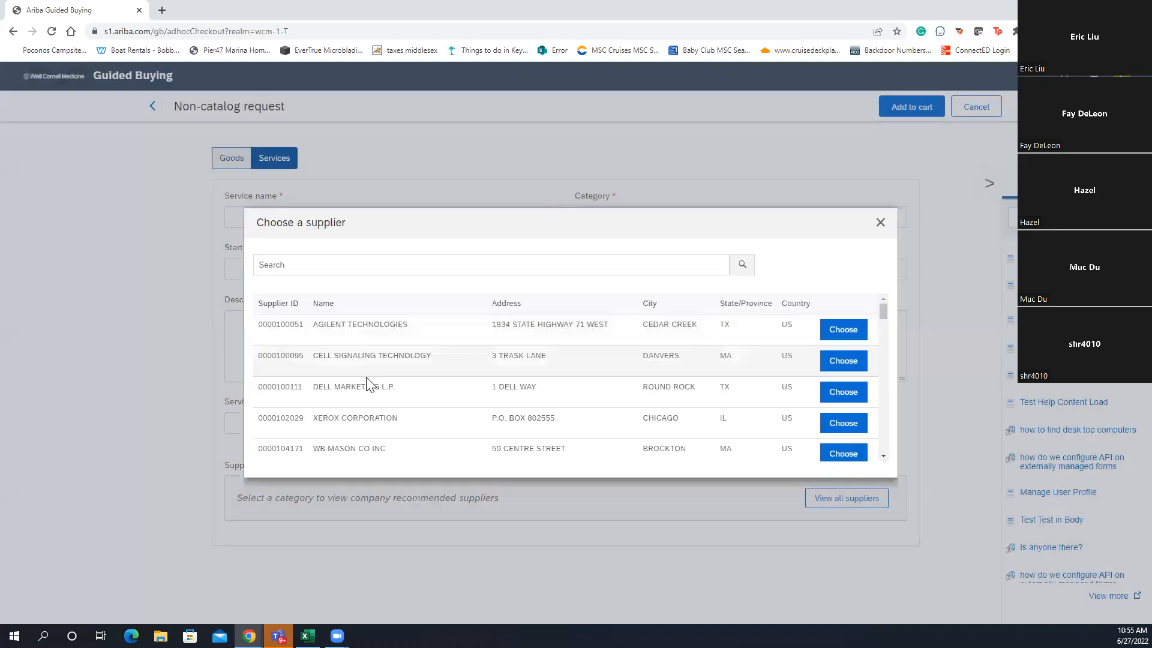
pyautogui.click(436, 275)
pyautogui.write('x')
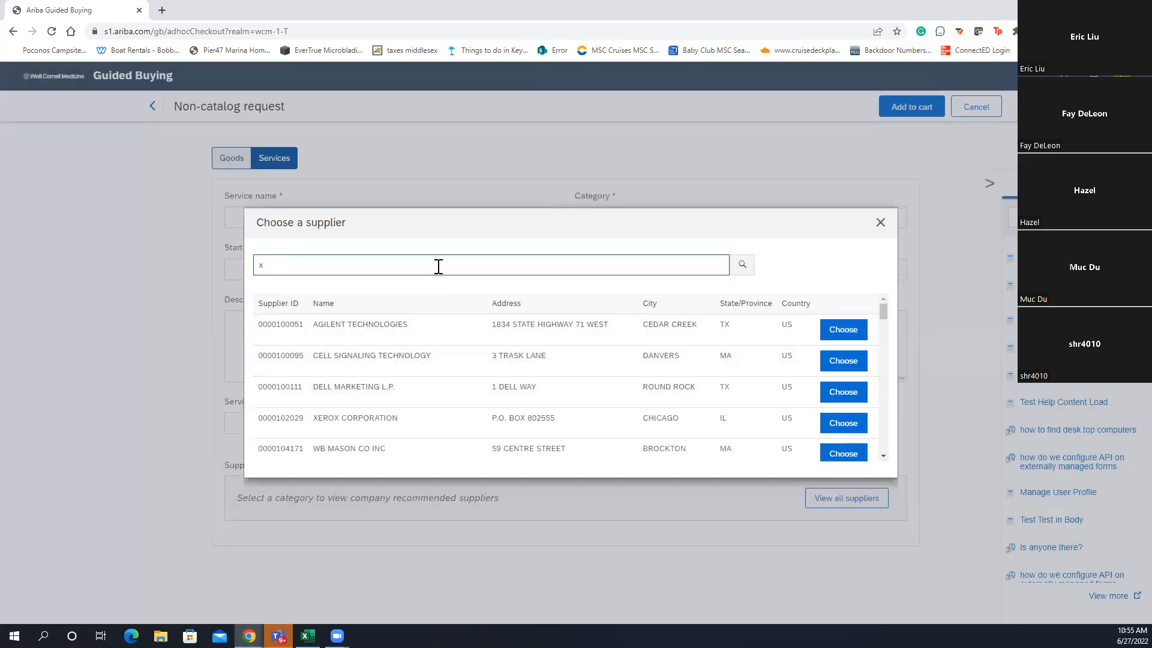
pyautogui.press('BackSpace')
pyautogui.write('carr')
pyautogui.click(749, 267)
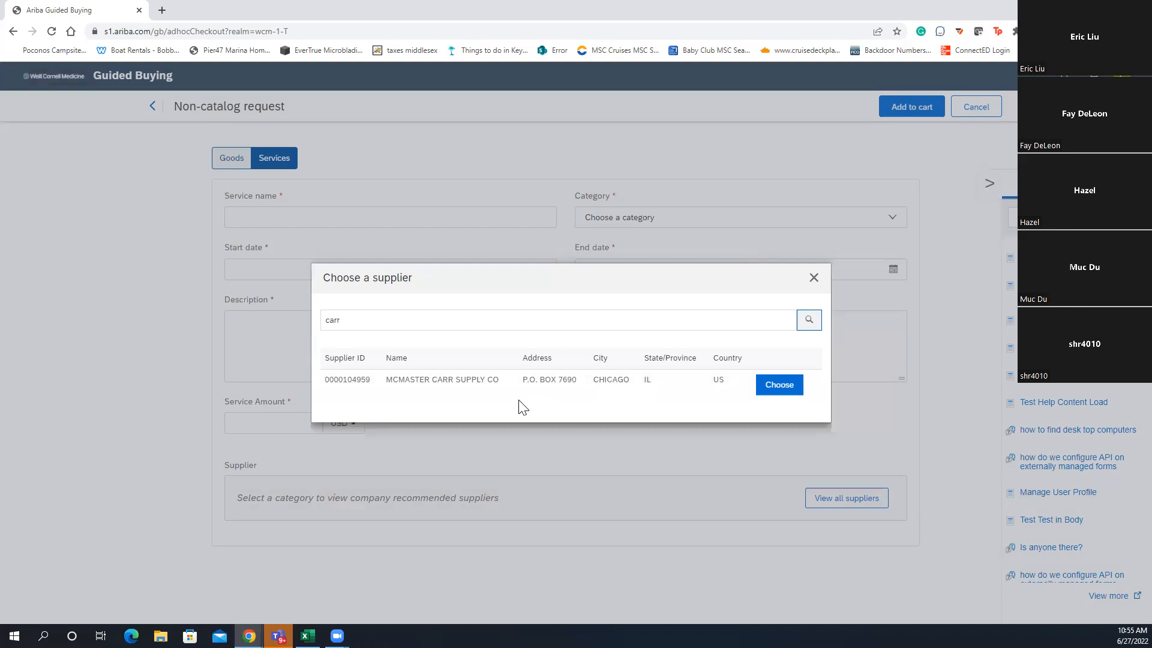
pyautogui.click(814, 278)
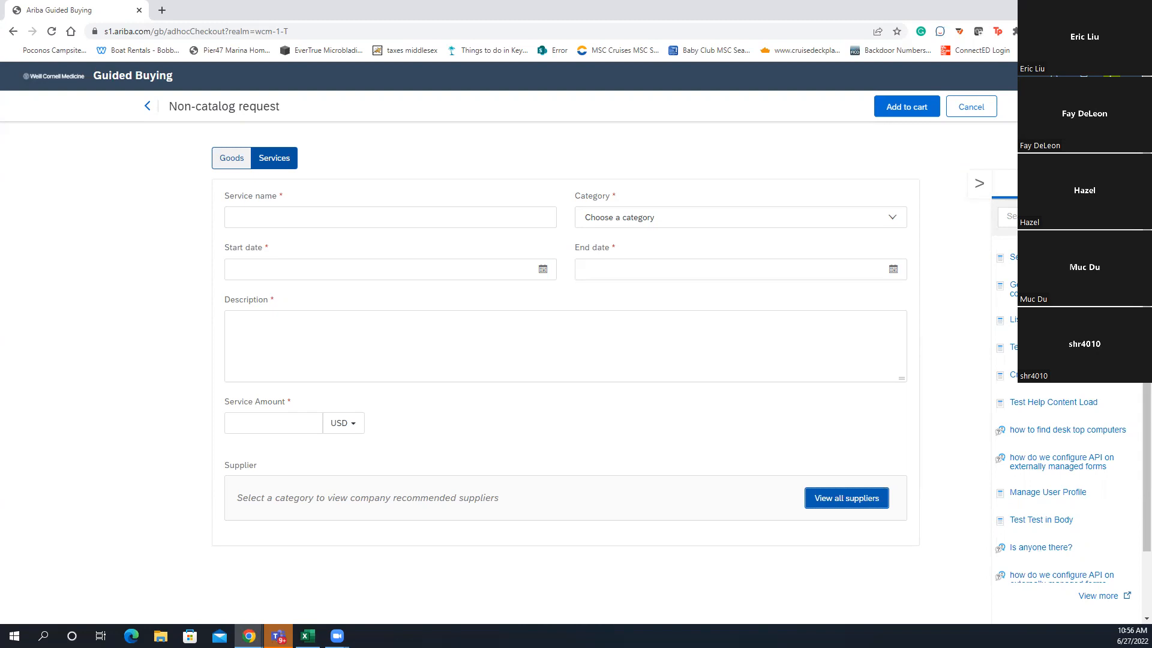
# Toggle the non-catalog request between Goods and Services, ending on Goods, and open a new browser tab
pyautogui.click(229, 157)
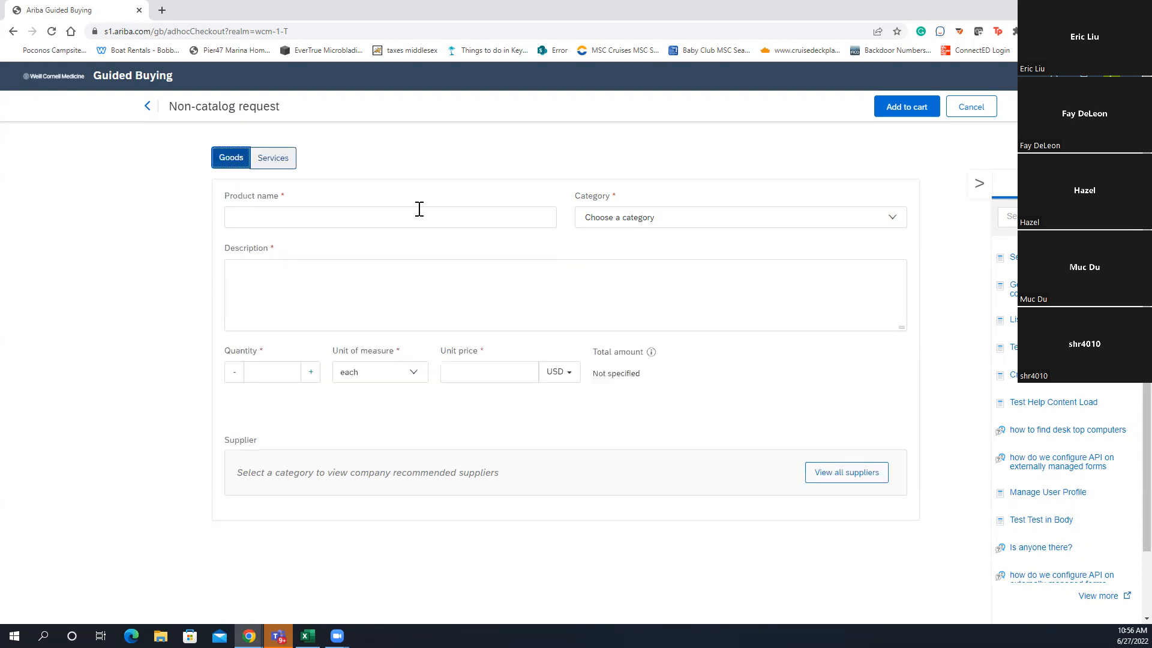
pyautogui.click(283, 167)
pyautogui.click(228, 160)
pyautogui.click(162, 10)
# Go to wbg.med.cornell.edu and sign in to the WCM web login
pyautogui.click(355, 35)
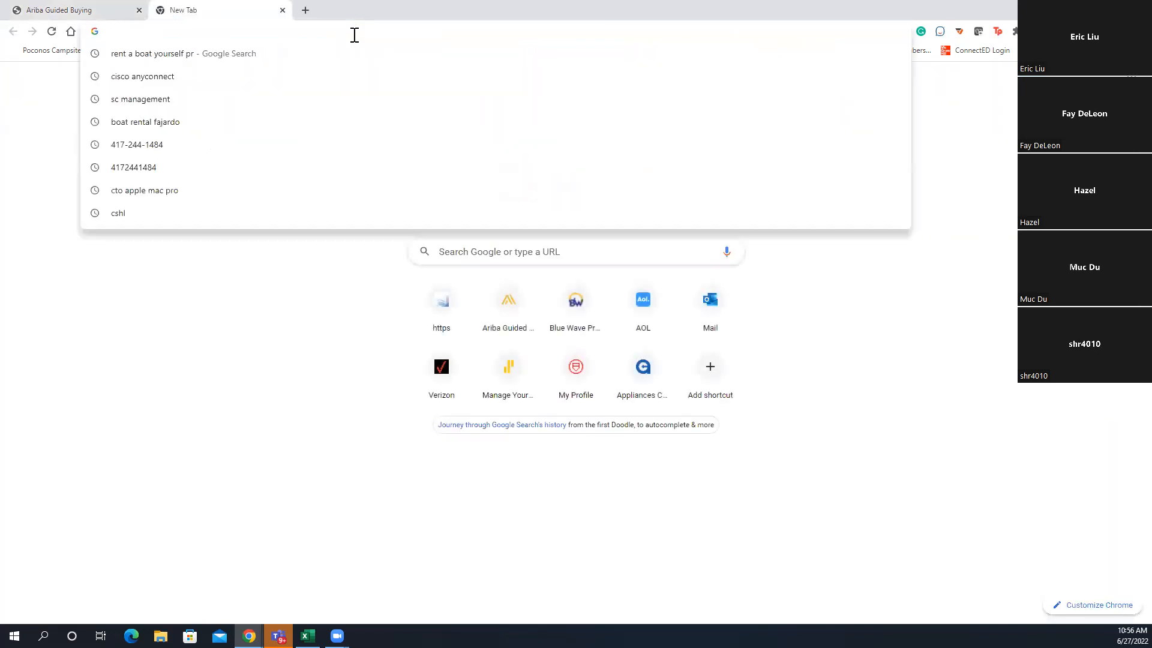
pyautogui.write('wbg.med.cornell.edu')
pyautogui.press('Return')
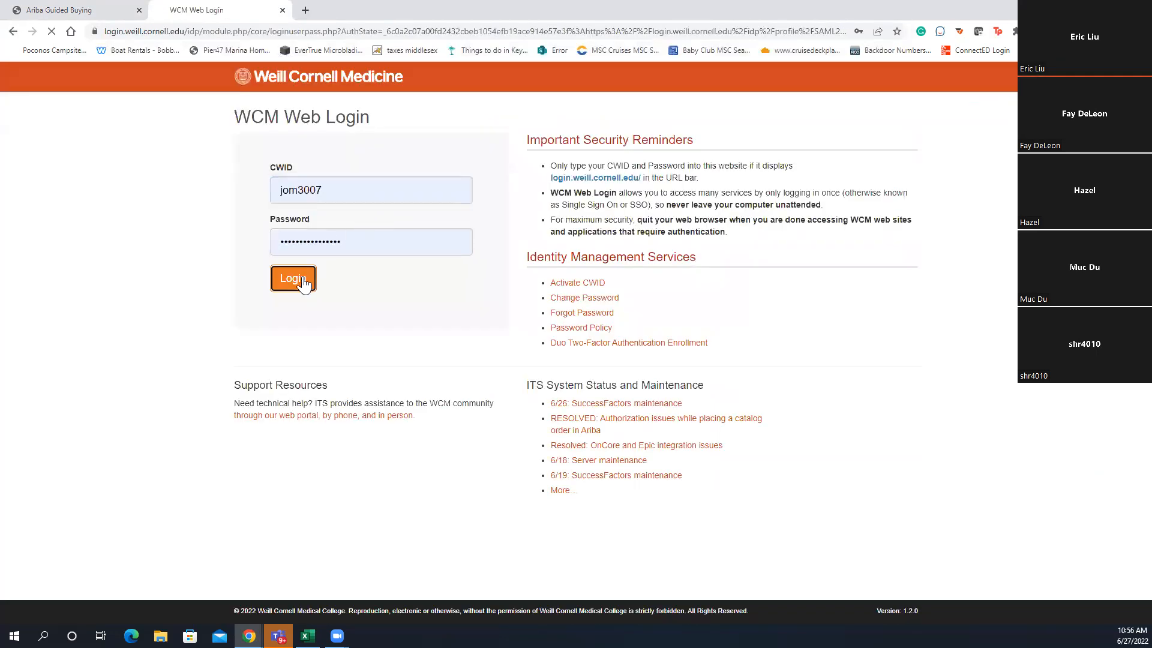
pyautogui.click(298, 281)
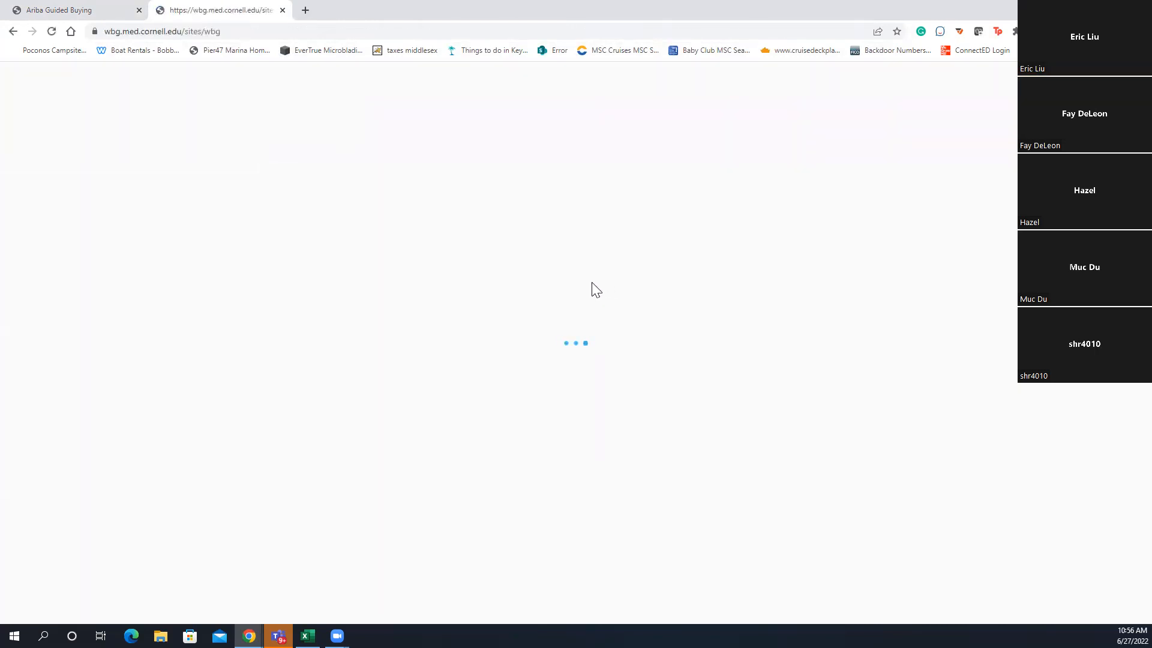
# Launch Guided Buying from the portal's Shop tile and start a new non-catalog request
pyautogui.scroll(-18, 312, 473)
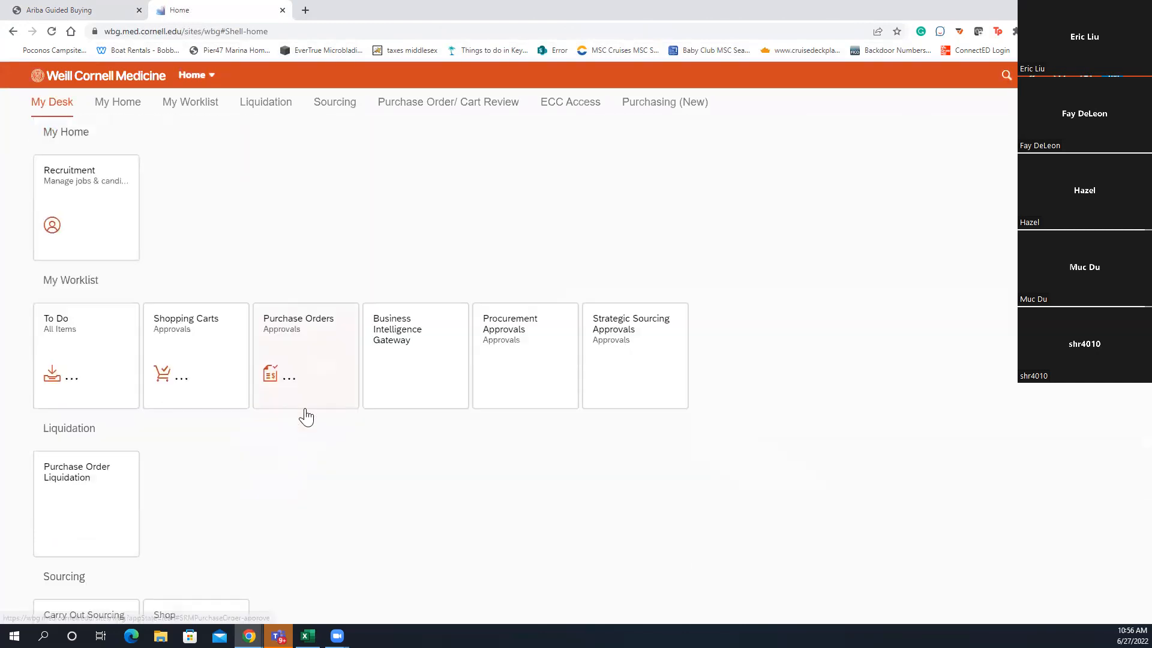
pyautogui.click(108, 355)
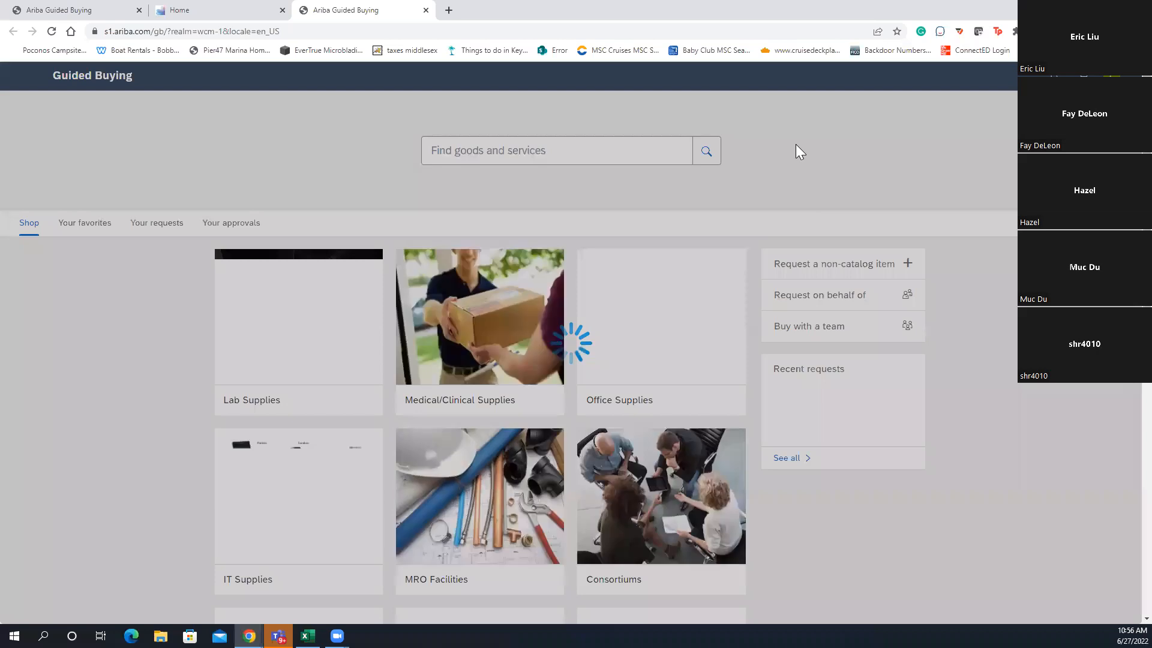
pyautogui.click(864, 269)
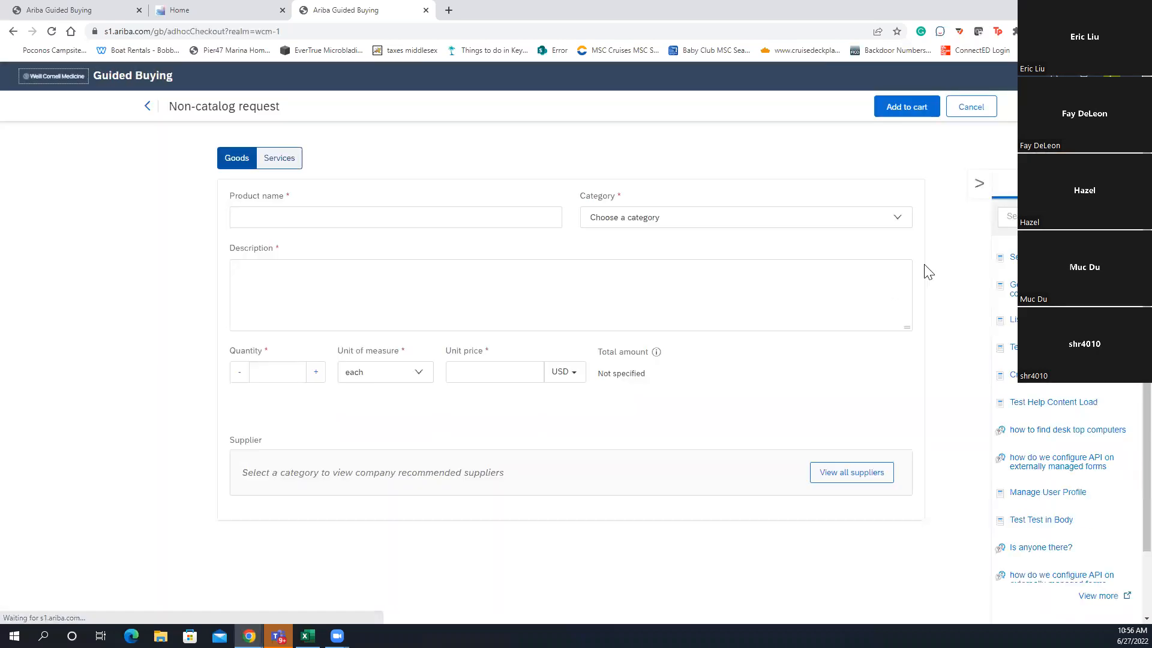
# Leave the blank non-catalog form, reopen Xerox Test request PR4036, and open the profile menu
pyautogui.click(290, 210)
pyautogui.click(148, 106)
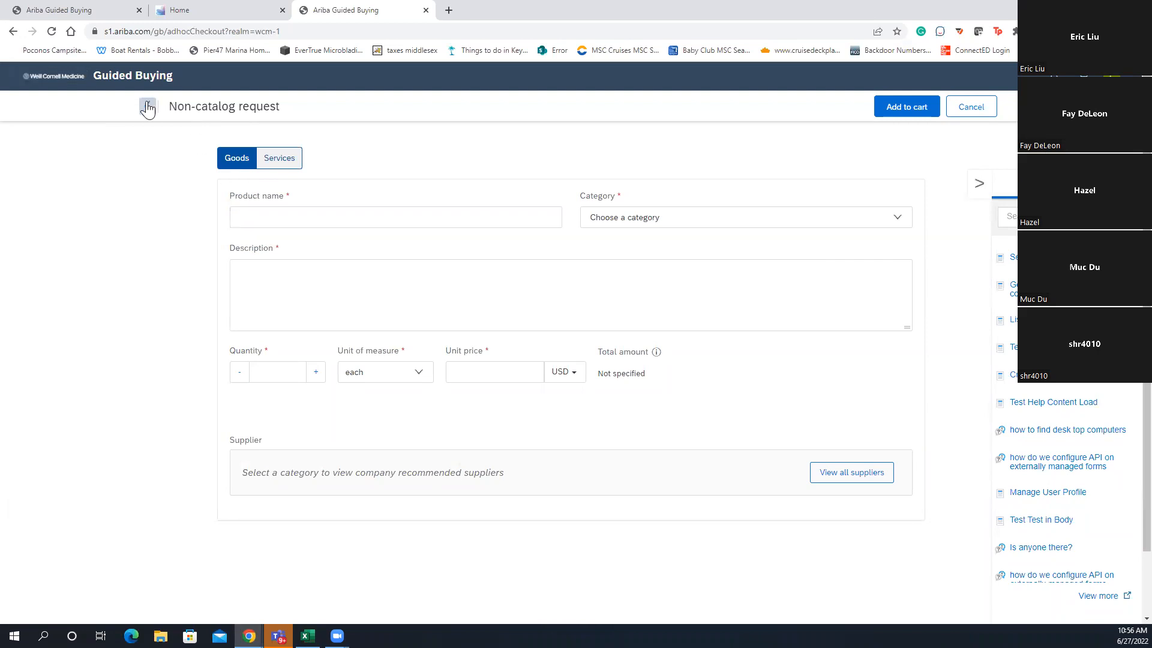
pyautogui.scroll(-2, 856, 496)
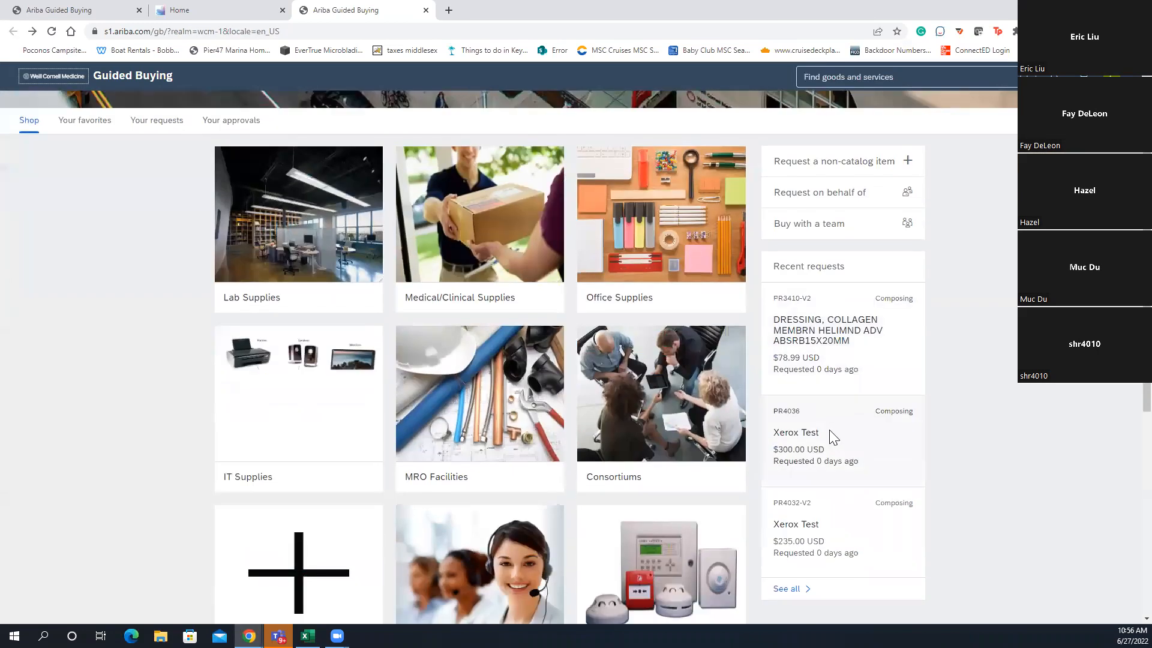
pyautogui.click(843, 449)
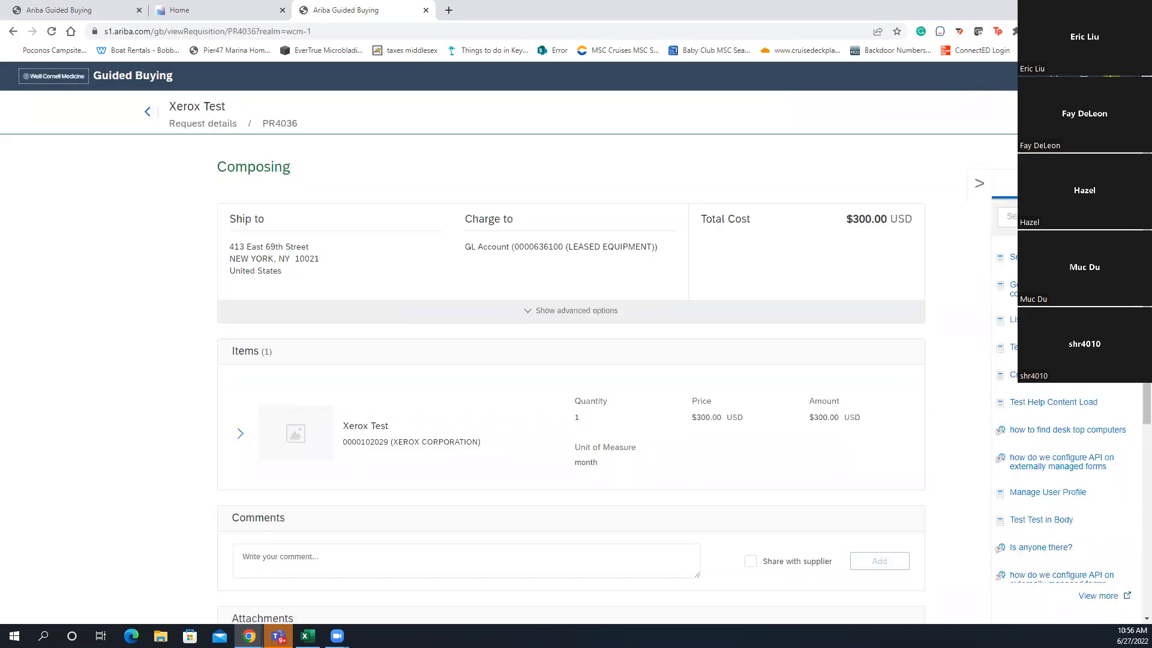
pyautogui.click(1110, 76)
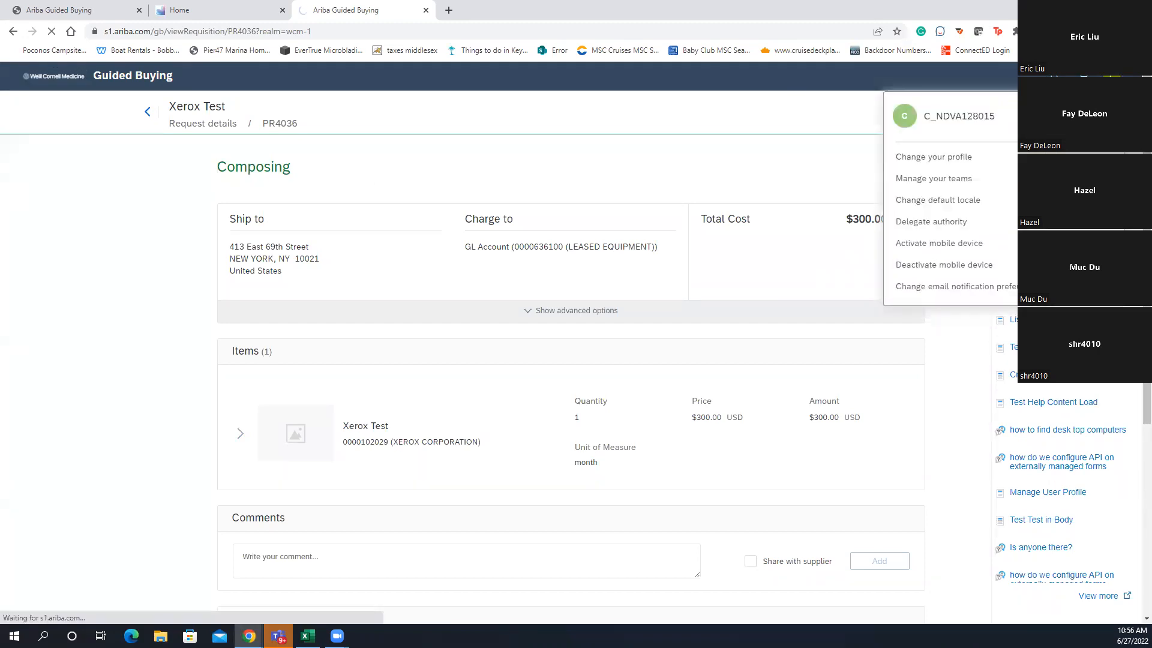
# Close the extra Ariba and Guided Buying tabs and relaunch Guided Buying shopping from the WBG portal
pyautogui.click(426, 10)
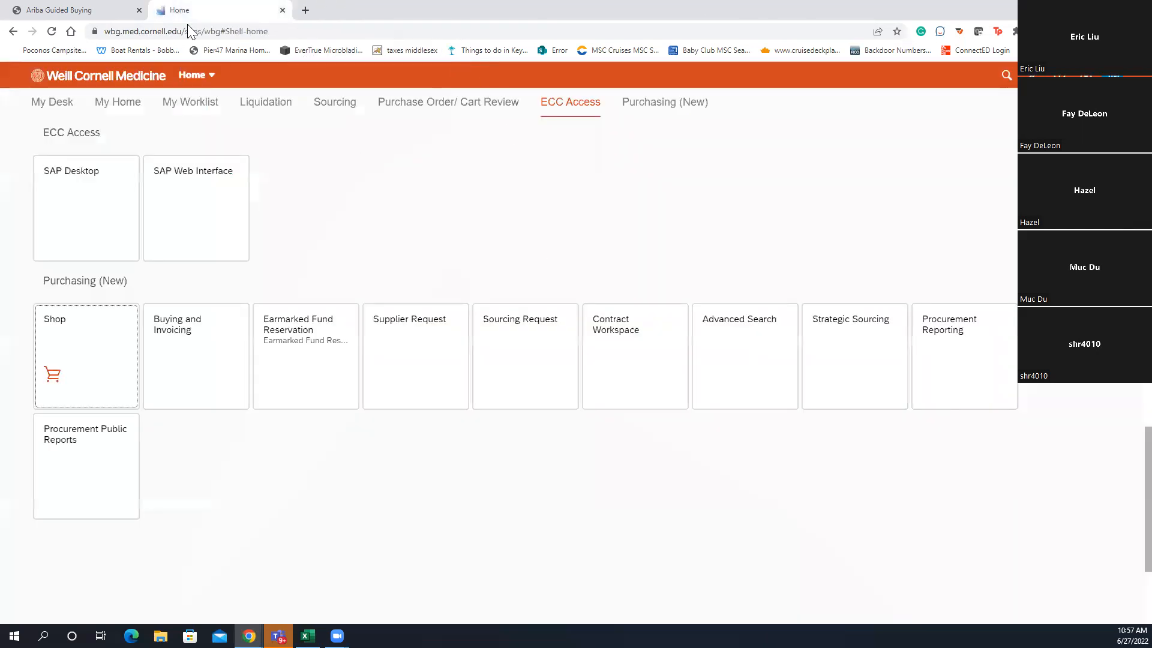
pyautogui.click(123, 11)
pyautogui.click(139, 10)
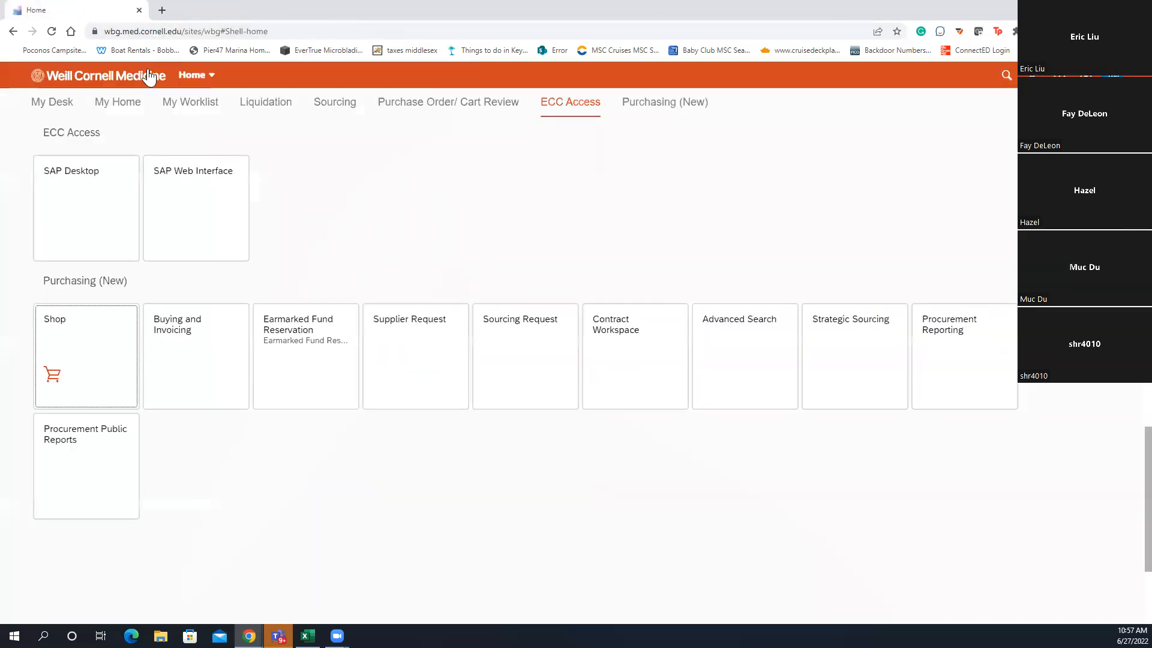
pyautogui.click(110, 348)
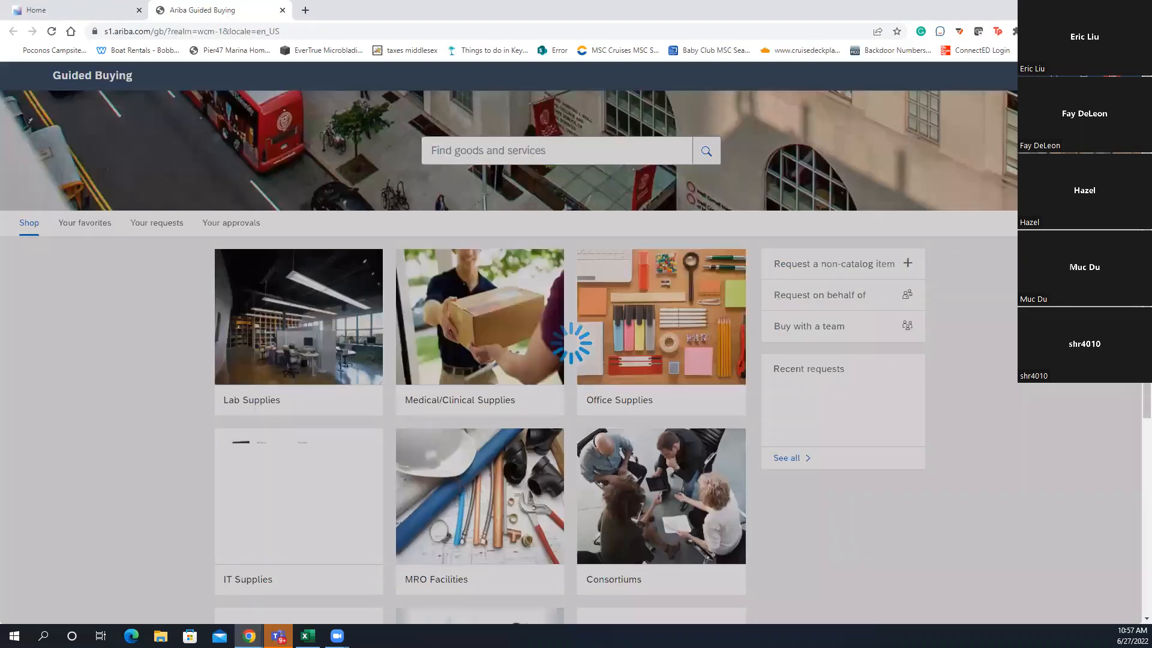
# Open Zayo Services request PR9053, confirm Edit, and scroll to its line item fields
pyautogui.scroll(-1, 866, 429)
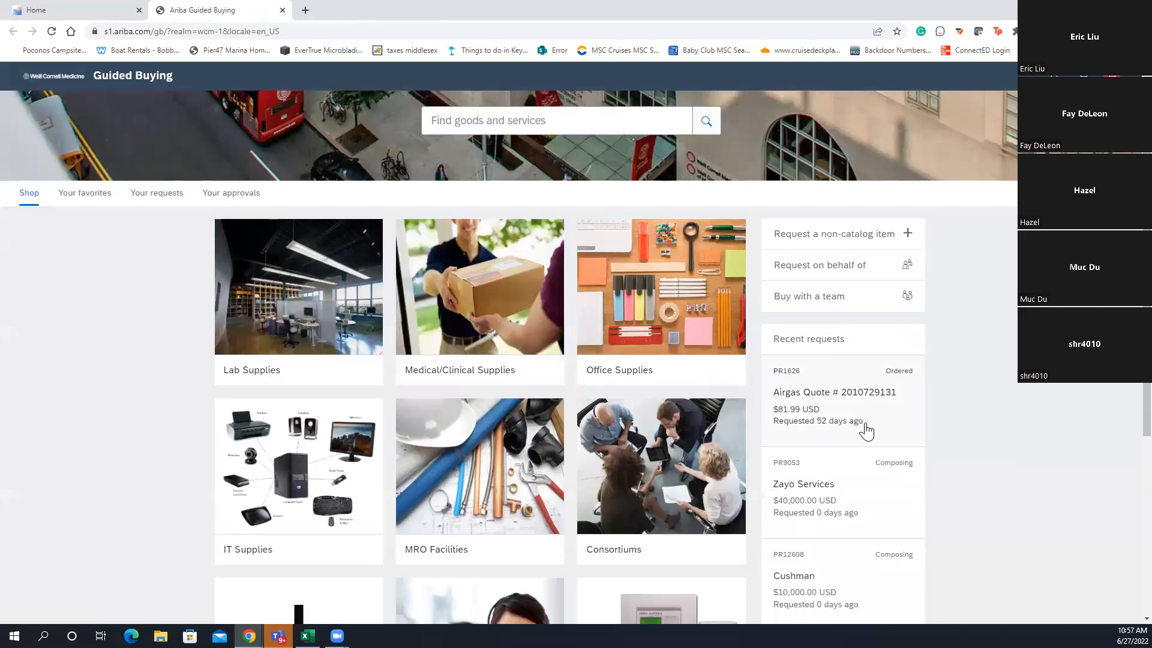
pyautogui.scroll(-1, 866, 429)
pyautogui.click(836, 455)
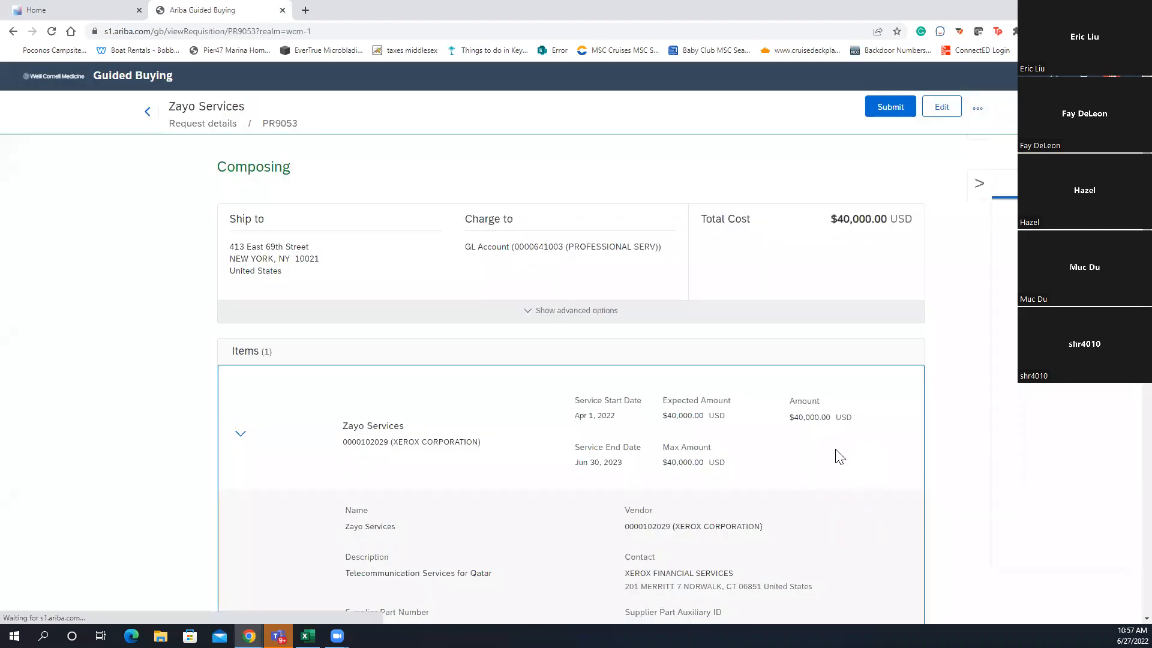
pyautogui.scroll(-2, 644, 430)
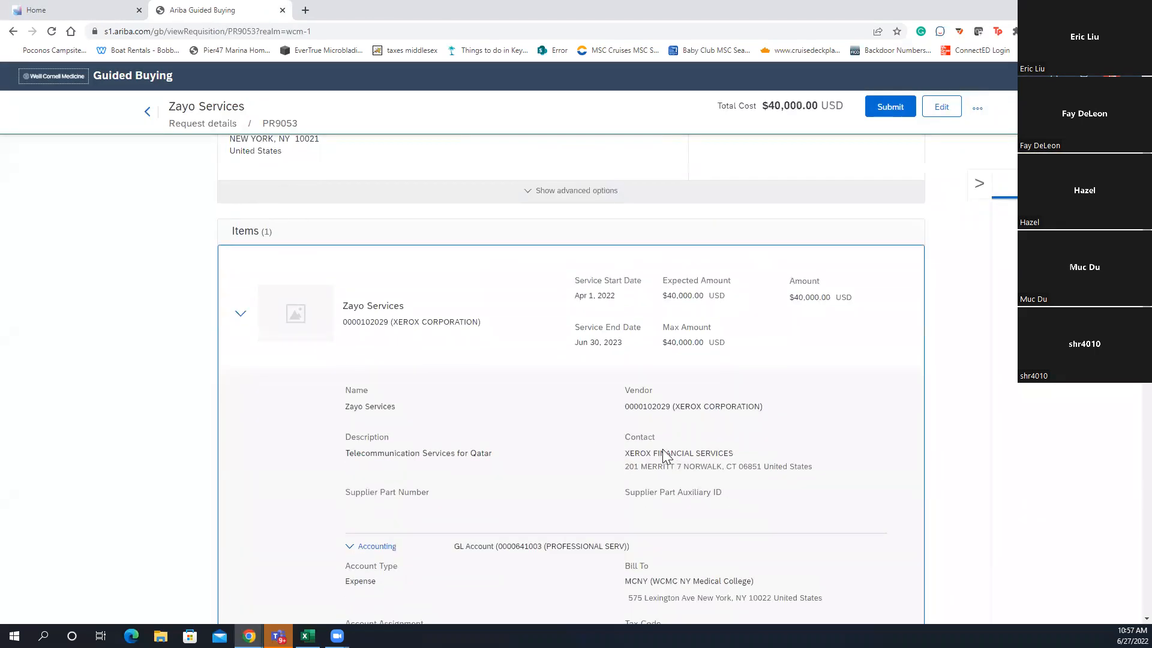
pyautogui.scroll(-3, 640, 342)
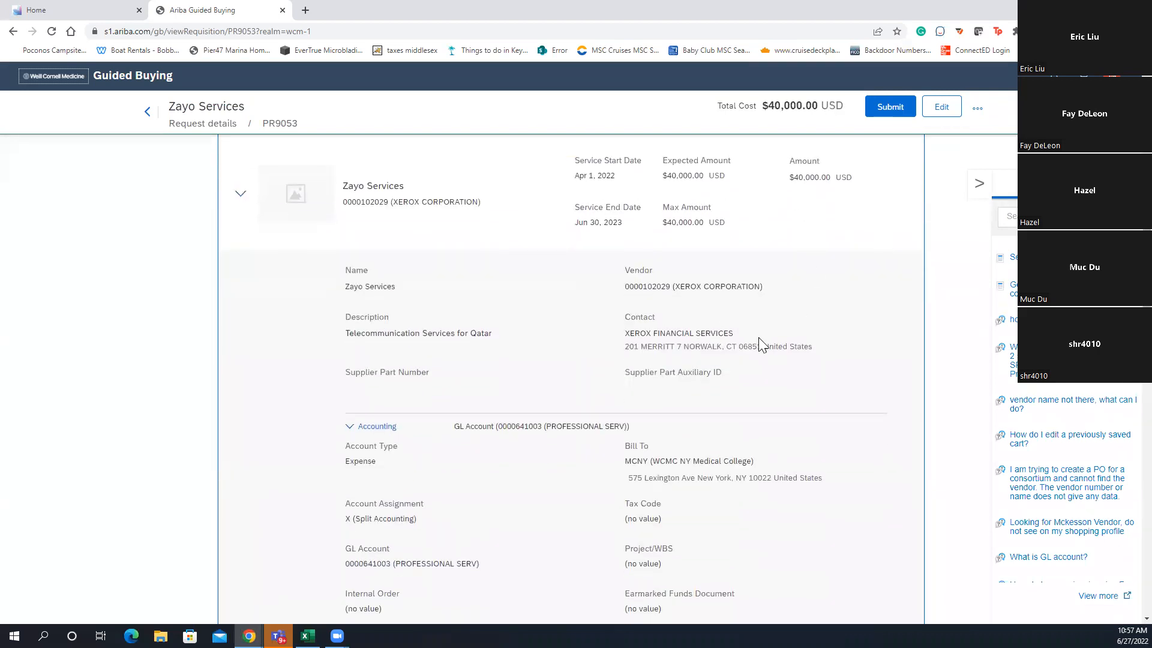
pyautogui.click(939, 108)
pyautogui.click(647, 412)
pyautogui.scroll(-10, 779, 360)
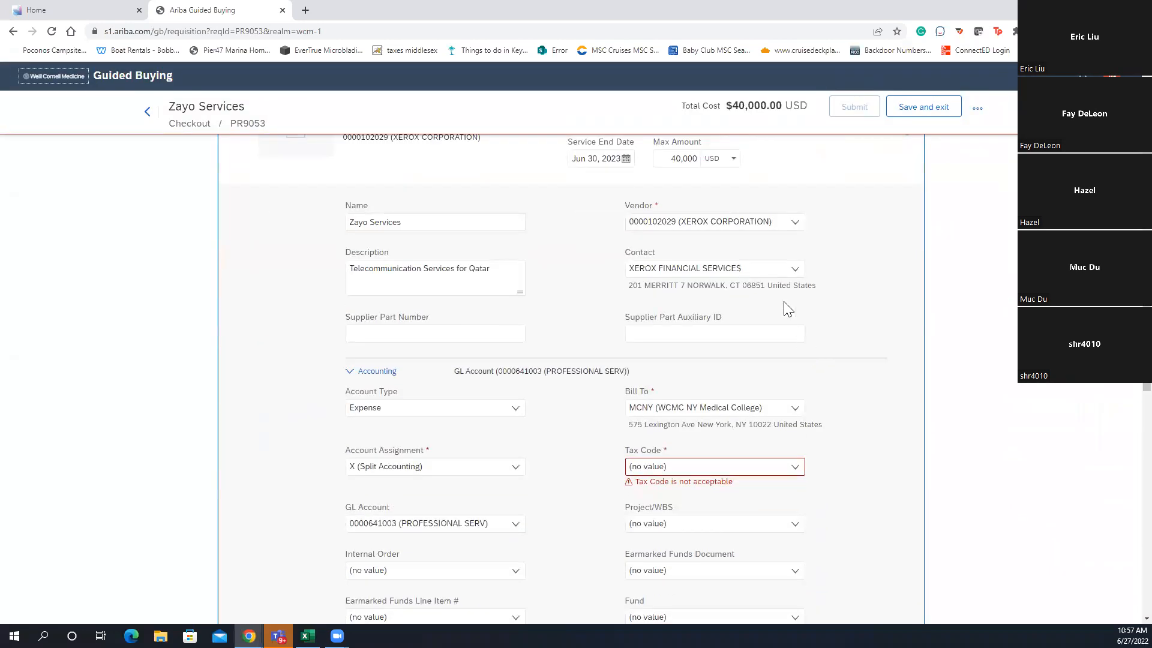
# Browse all contacts for the Zayo Services item, leaving XEROX FINANCIAL SERVICES, then show the vendor list
pyautogui.click(743, 271)
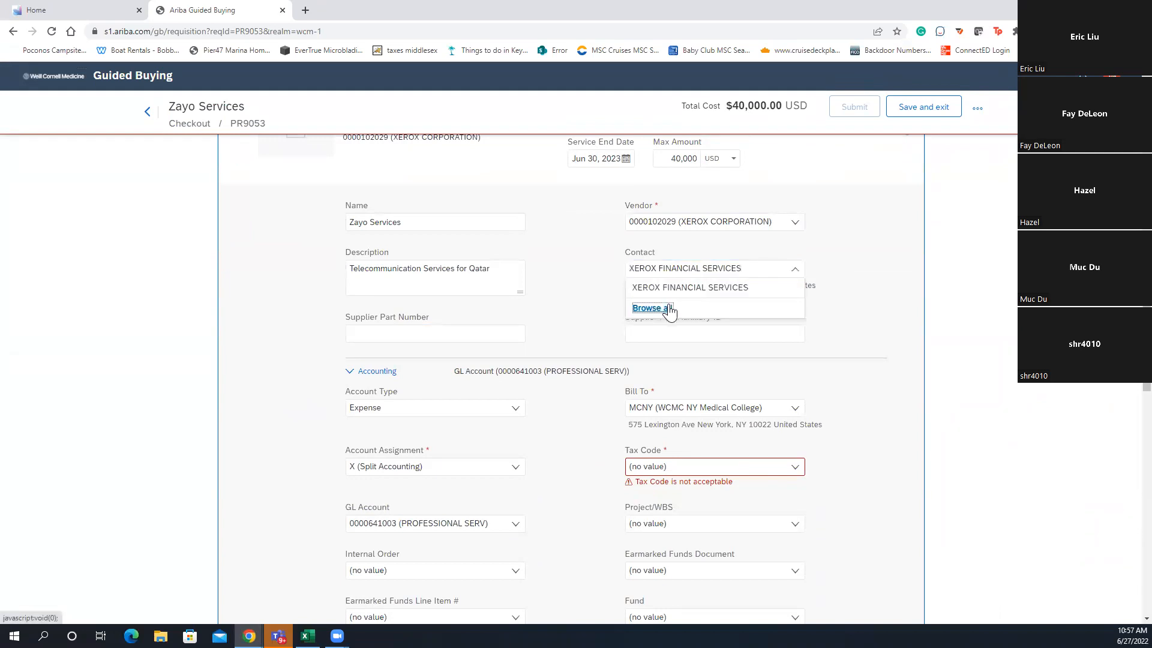
pyautogui.click(670, 310)
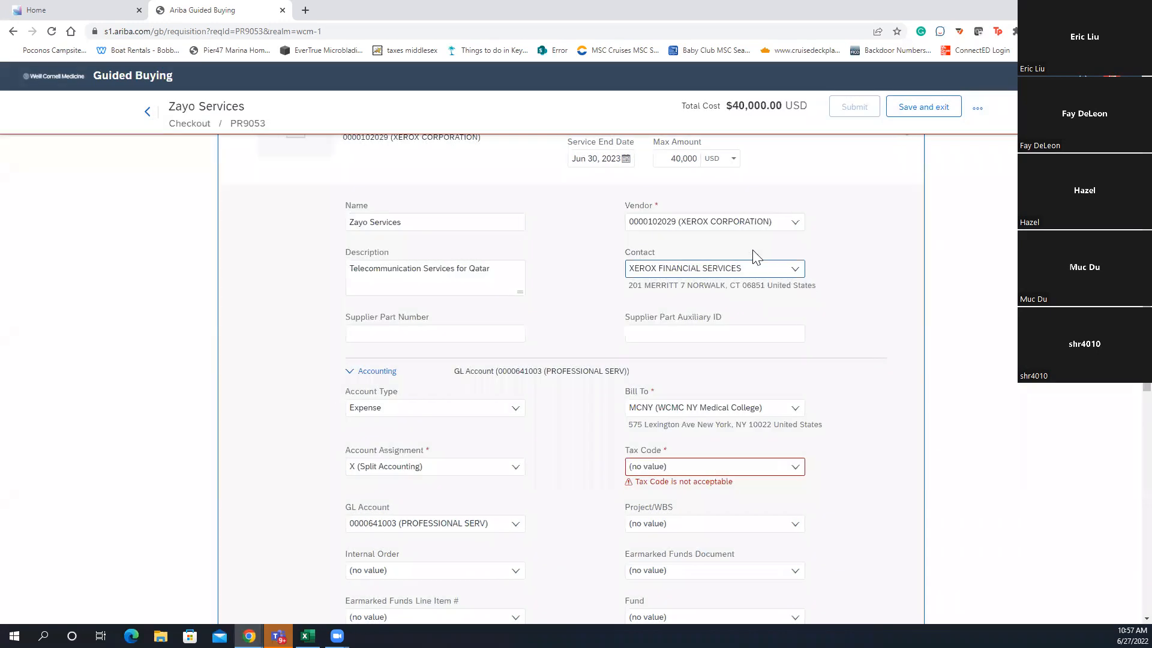
pyautogui.click(763, 223)
pyautogui.moveTo(832, 241); pyautogui.dragTo(850, 246)
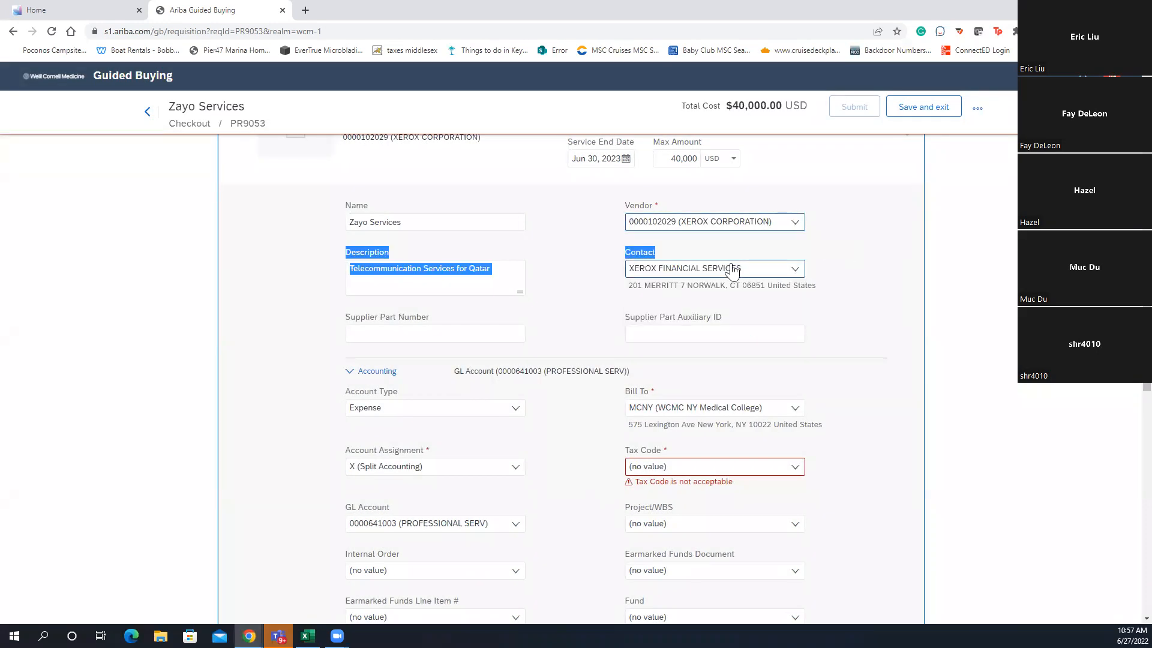
pyautogui.click(748, 227)
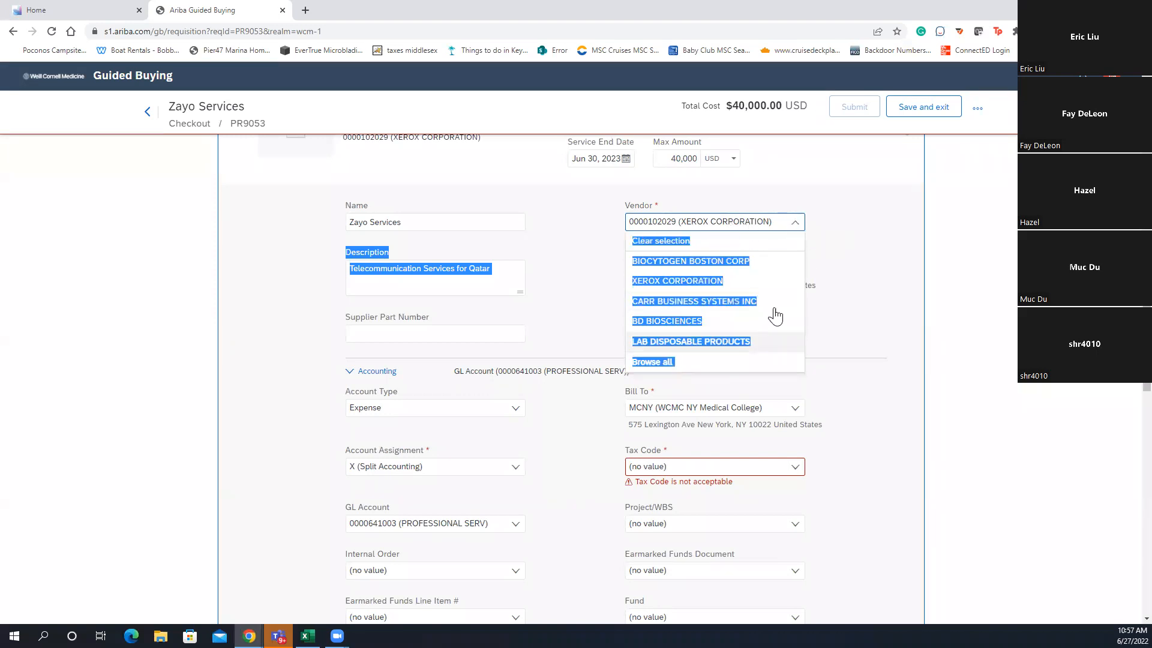
pyautogui.click(668, 362)
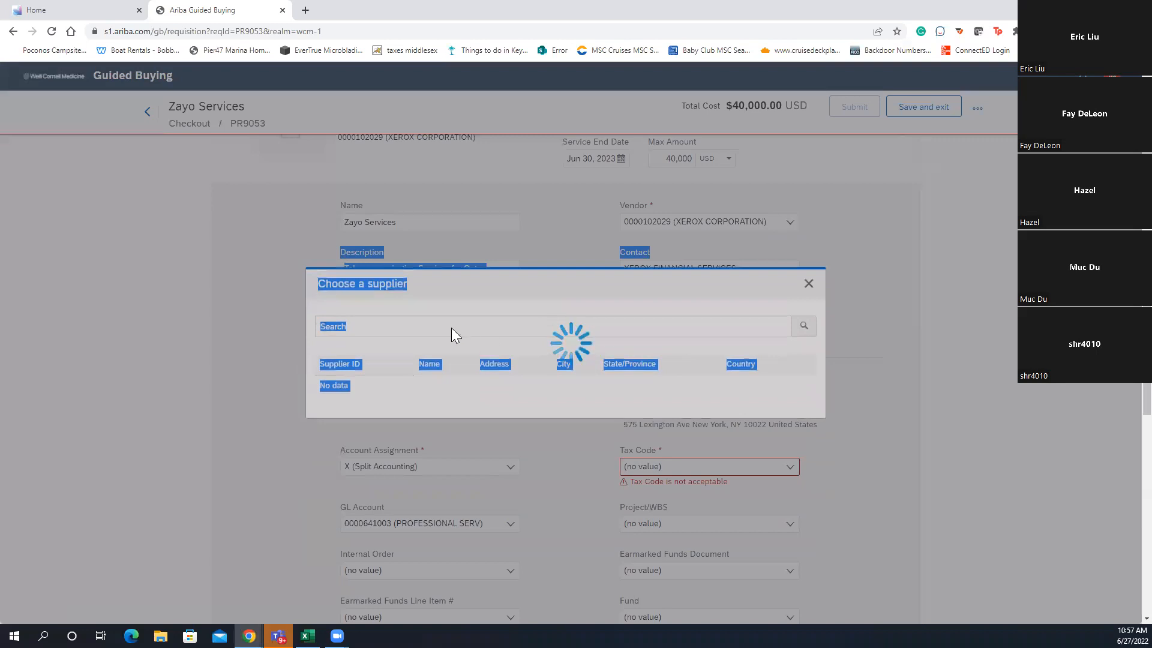
pyautogui.click(485, 323)
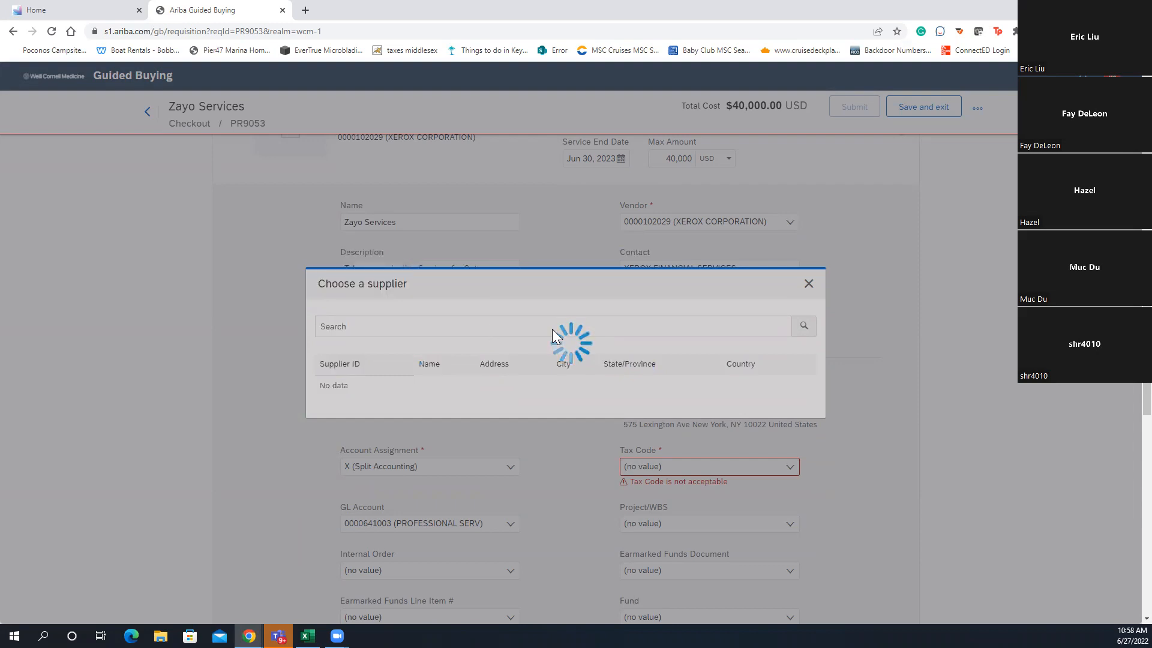
pyautogui.click(309, 266)
pyautogui.write('CARR')
pyautogui.click(747, 267)
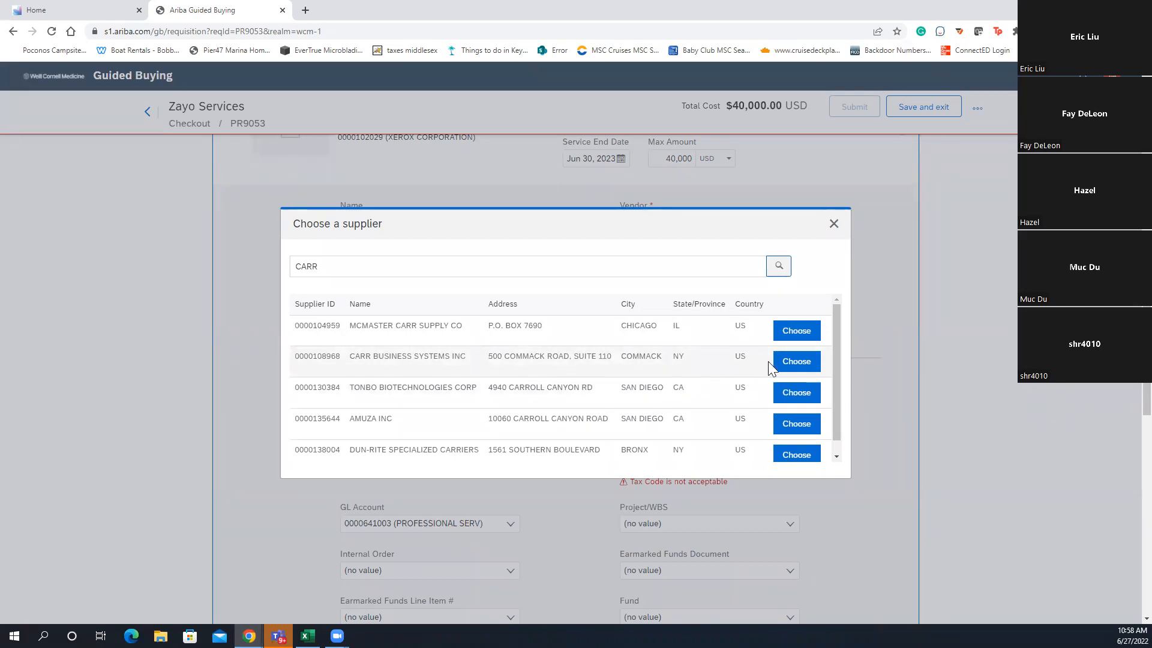
pyautogui.click(833, 224)
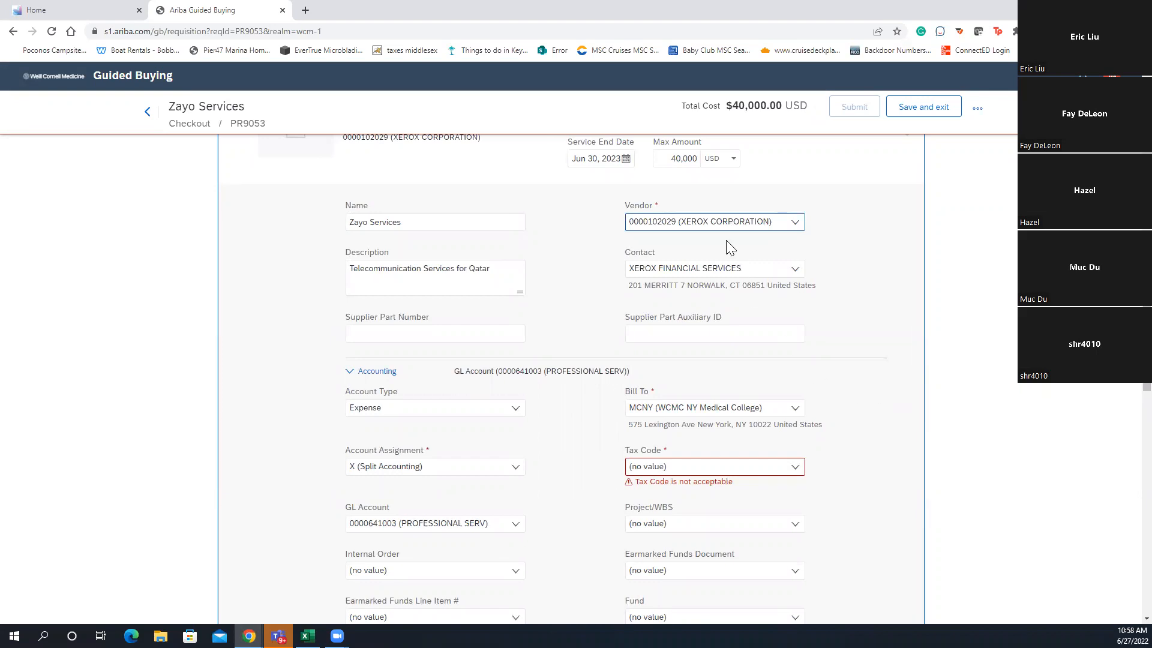
pyautogui.click(708, 273)
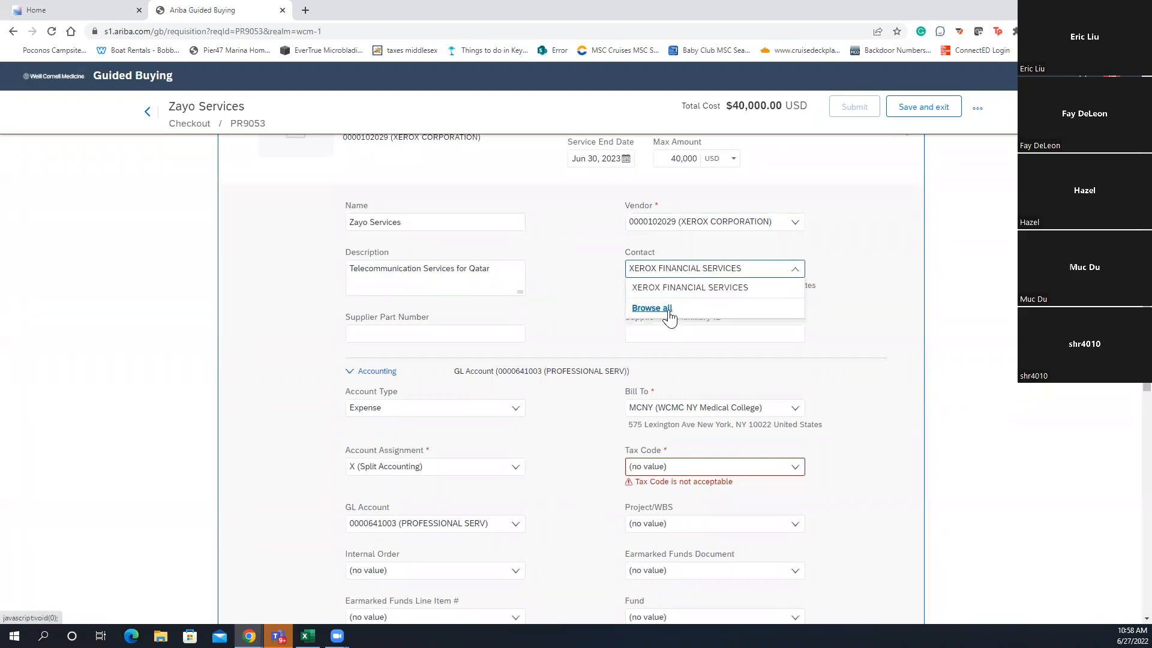
pyautogui.click(880, 336)
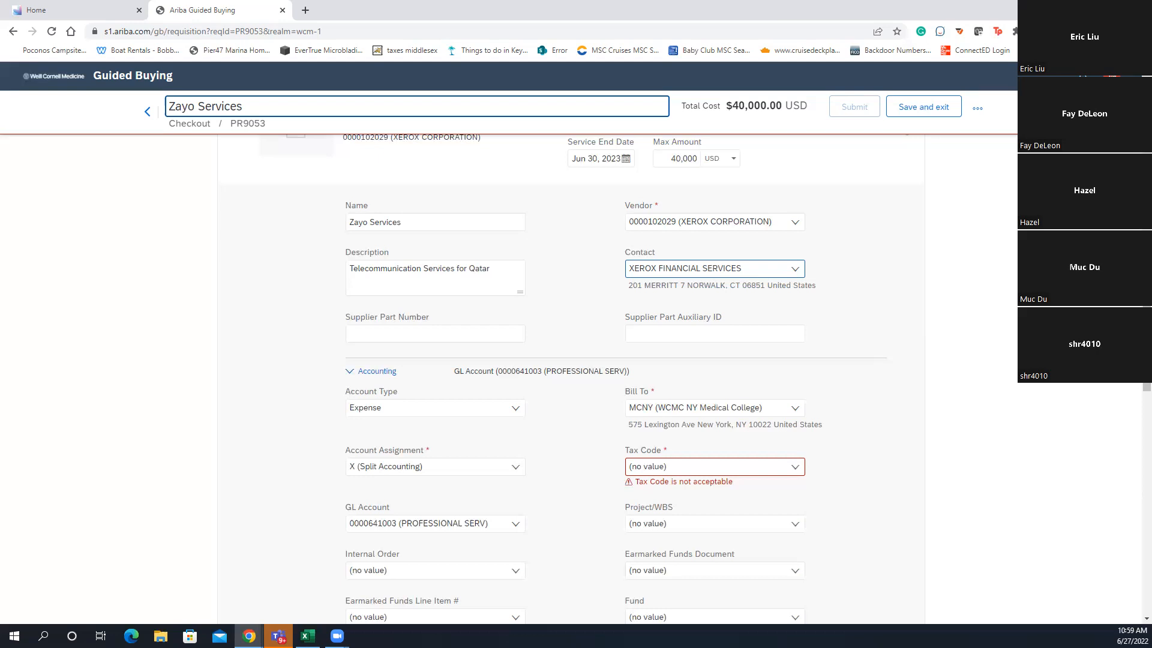
pyautogui.scroll(2, 259, 298)
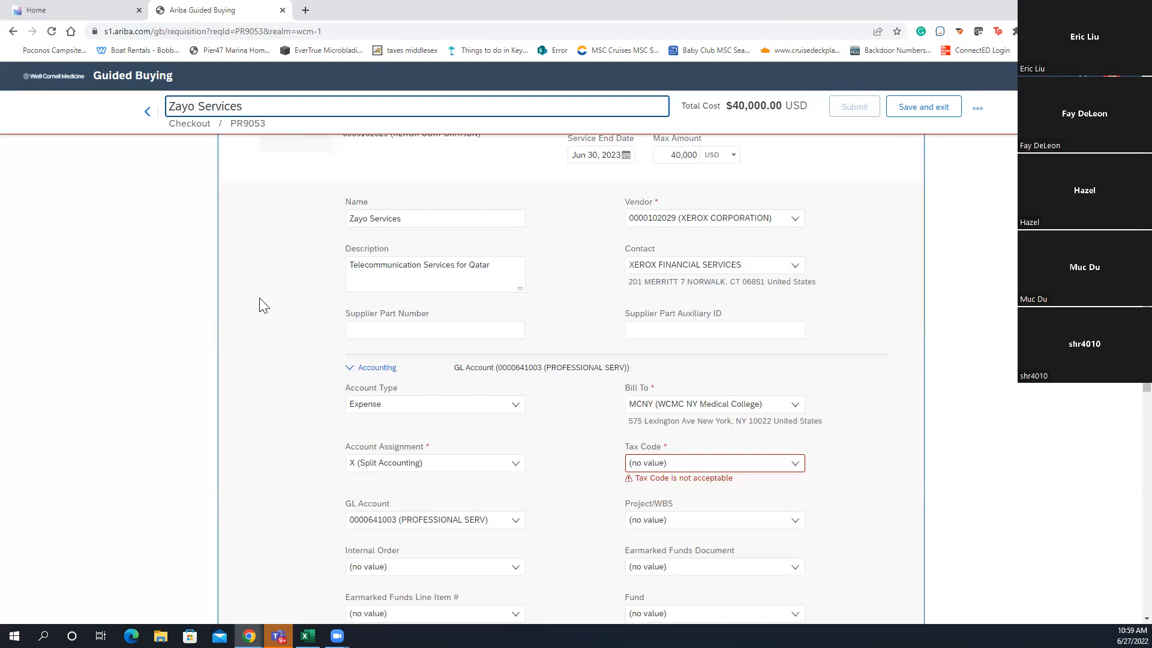
pyautogui.scroll(9, 262, 297)
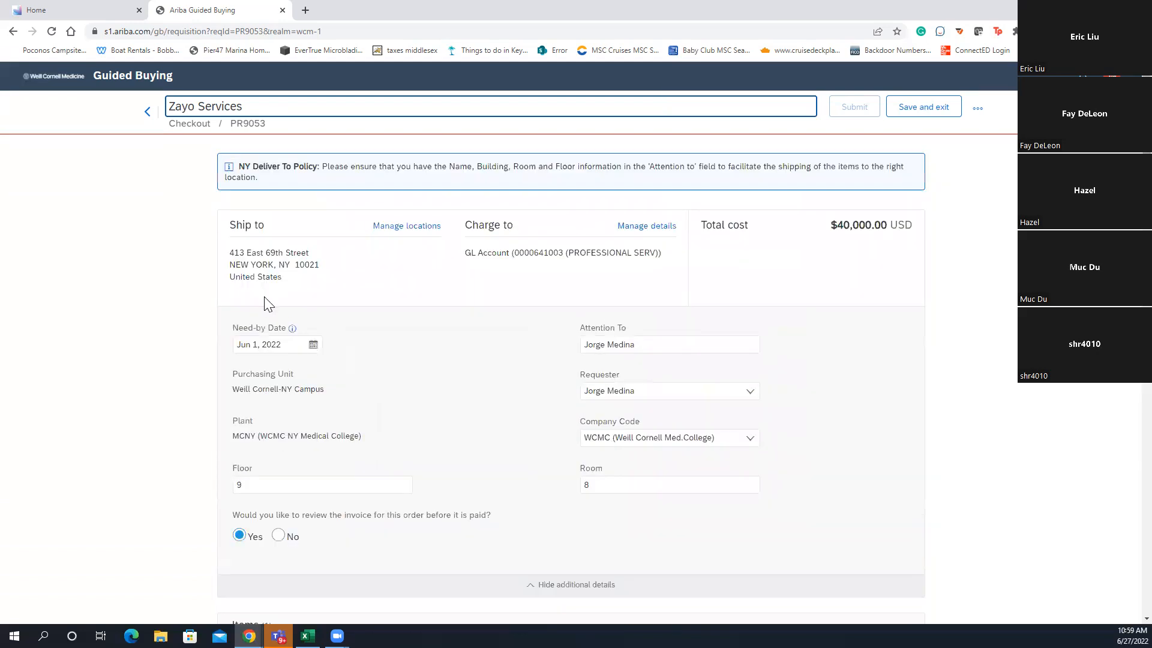
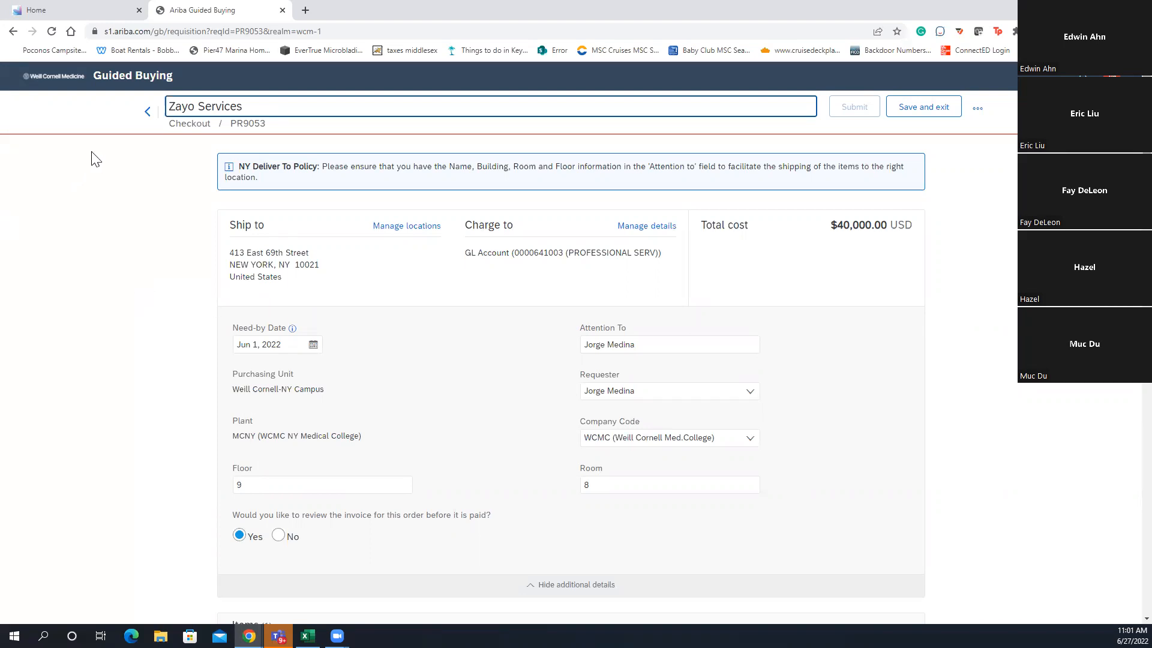
# Back out of Checkout to the read-only Zayo Services request details
pyautogui.click(147, 112)
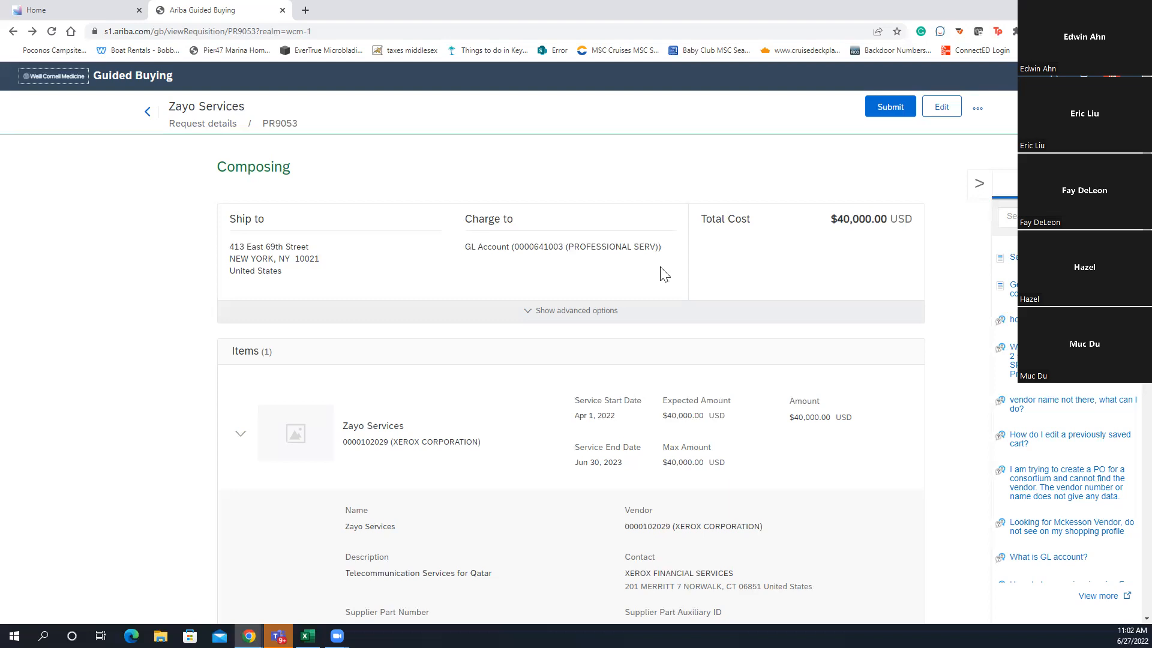
# Reopen Zayo Services for editing, check its item's expected amount, then return to the home page
pyautogui.click(924, 114)
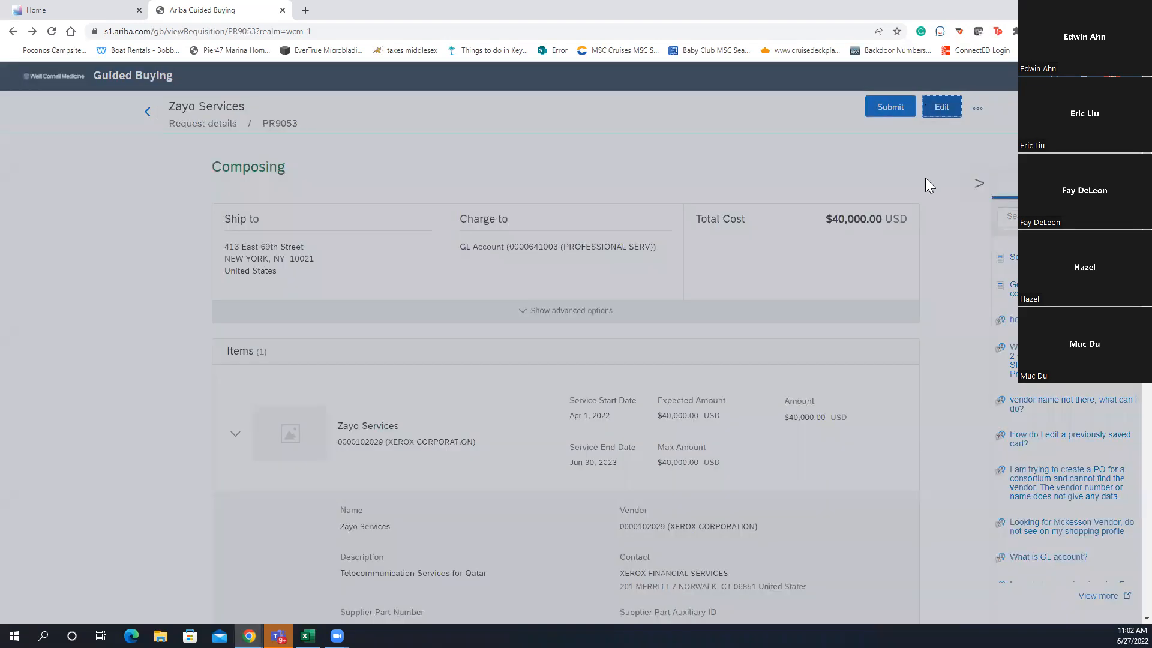
pyautogui.click(630, 414)
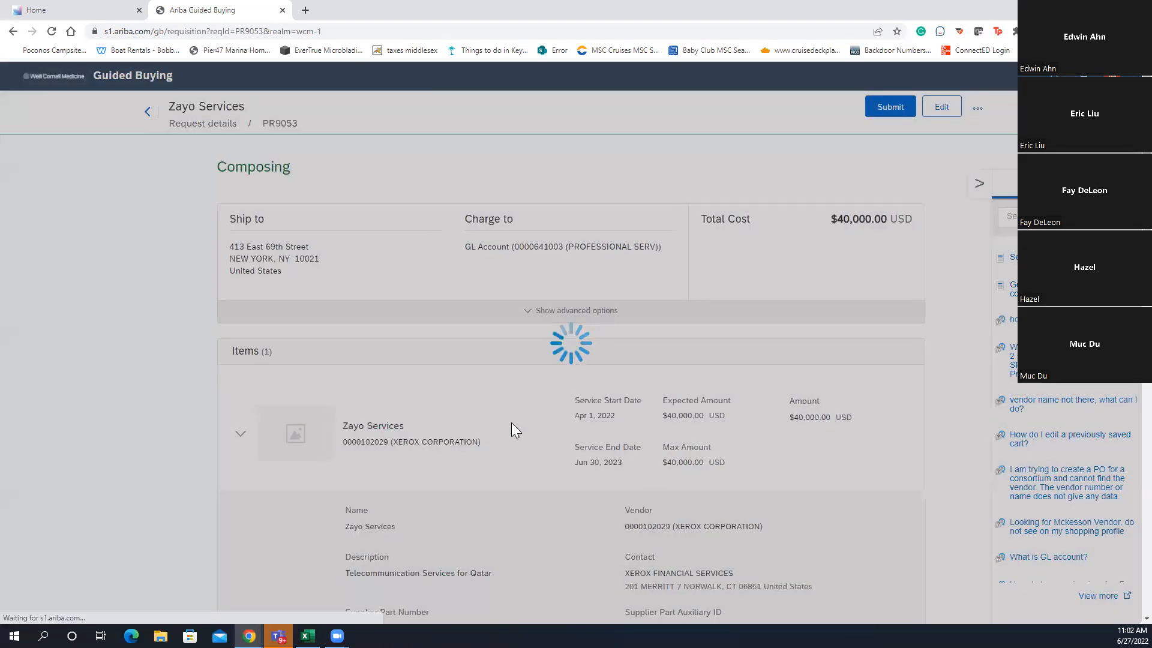
pyautogui.scroll(-3, 481, 415)
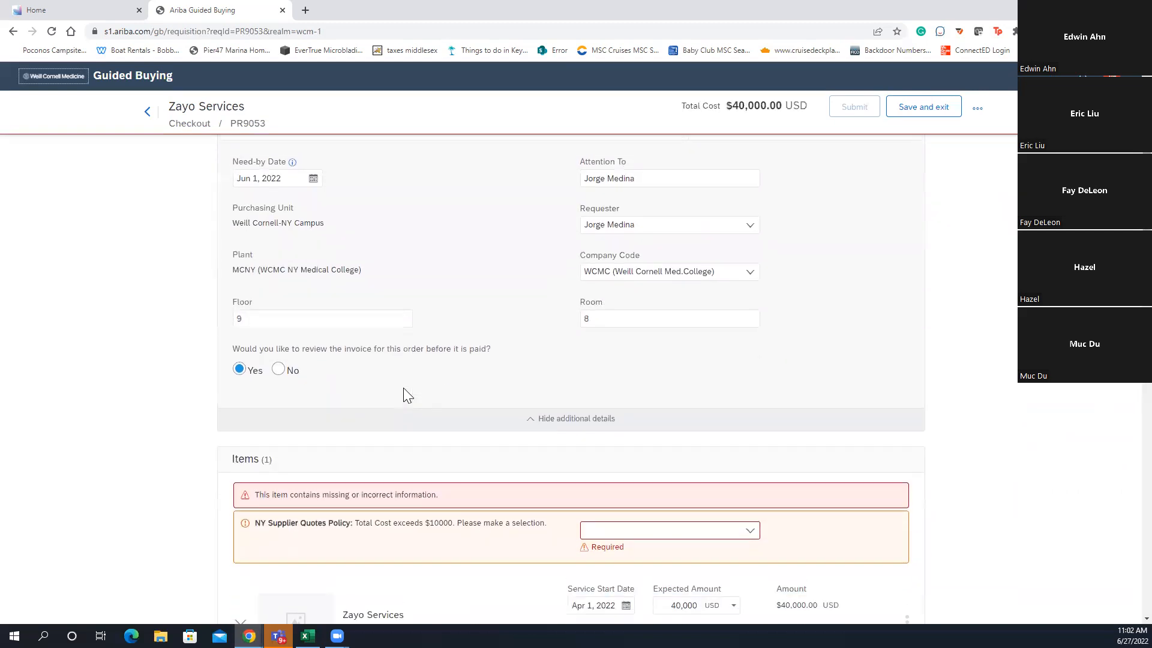
pyautogui.scroll(-5, 432, 381)
pyautogui.scroll(-5, 432, 377)
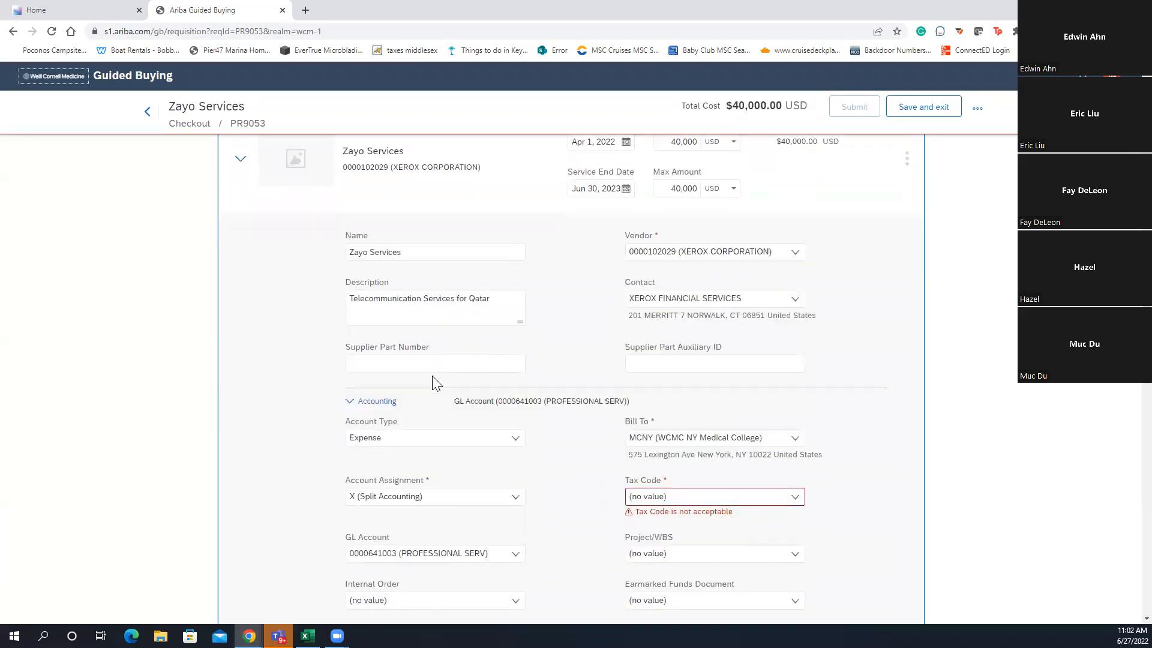
pyautogui.scroll(4, 436, 384)
pyautogui.scroll(-2, 432, 380)
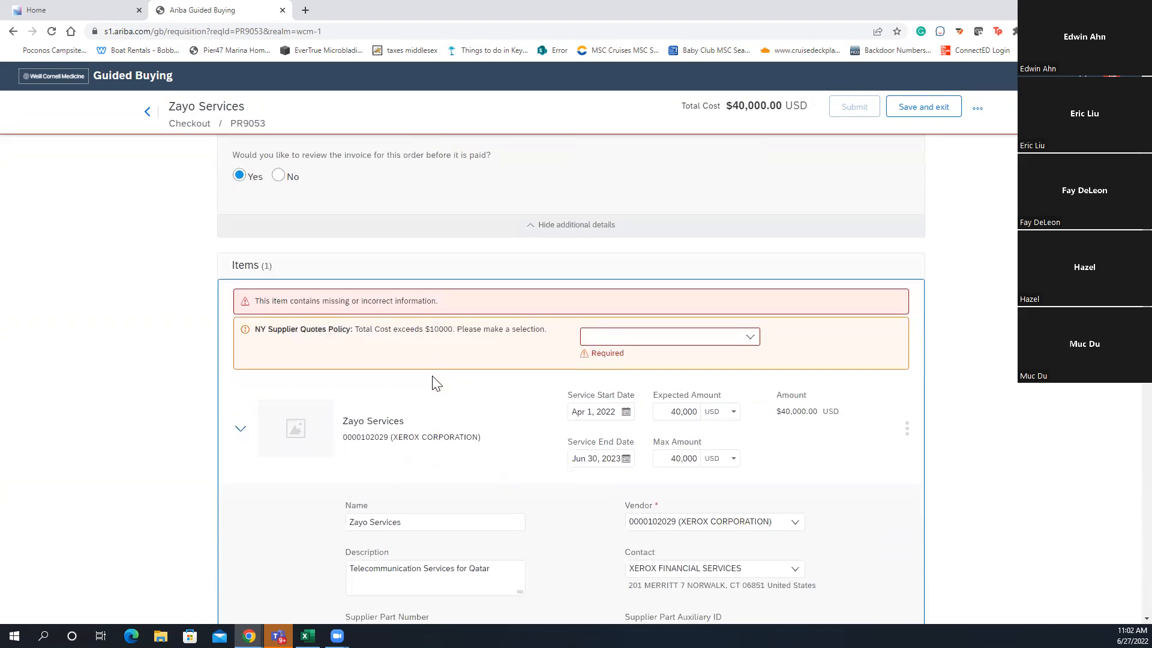
pyautogui.click(660, 418)
pyautogui.scroll(-10, 207, 258)
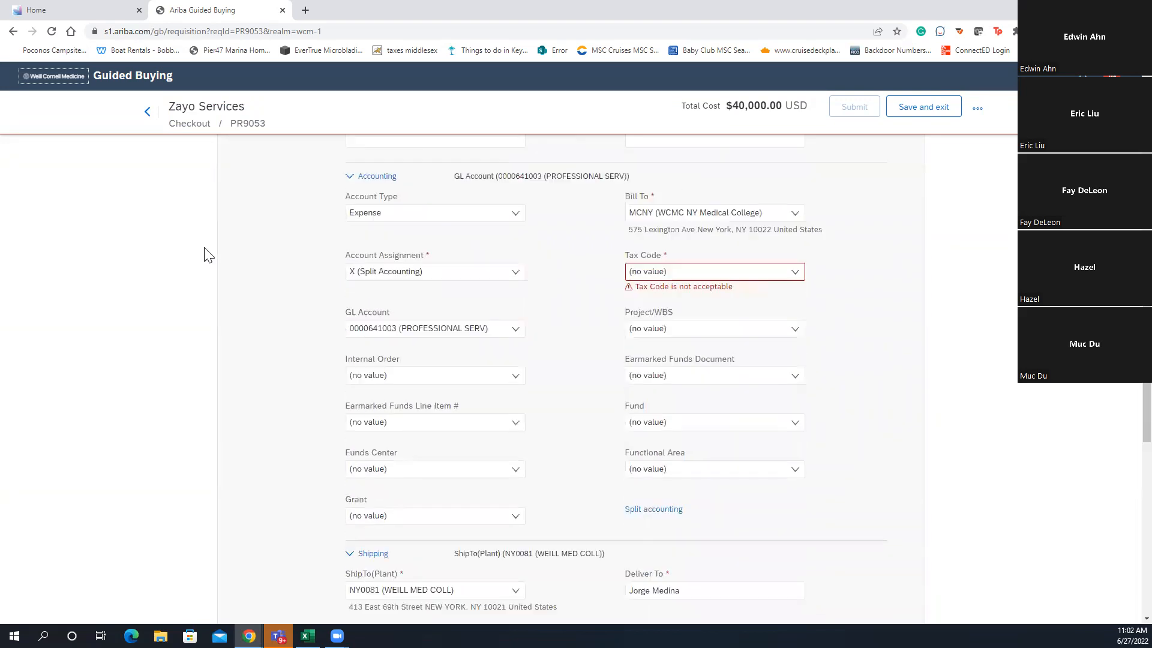
pyautogui.click(55, 89)
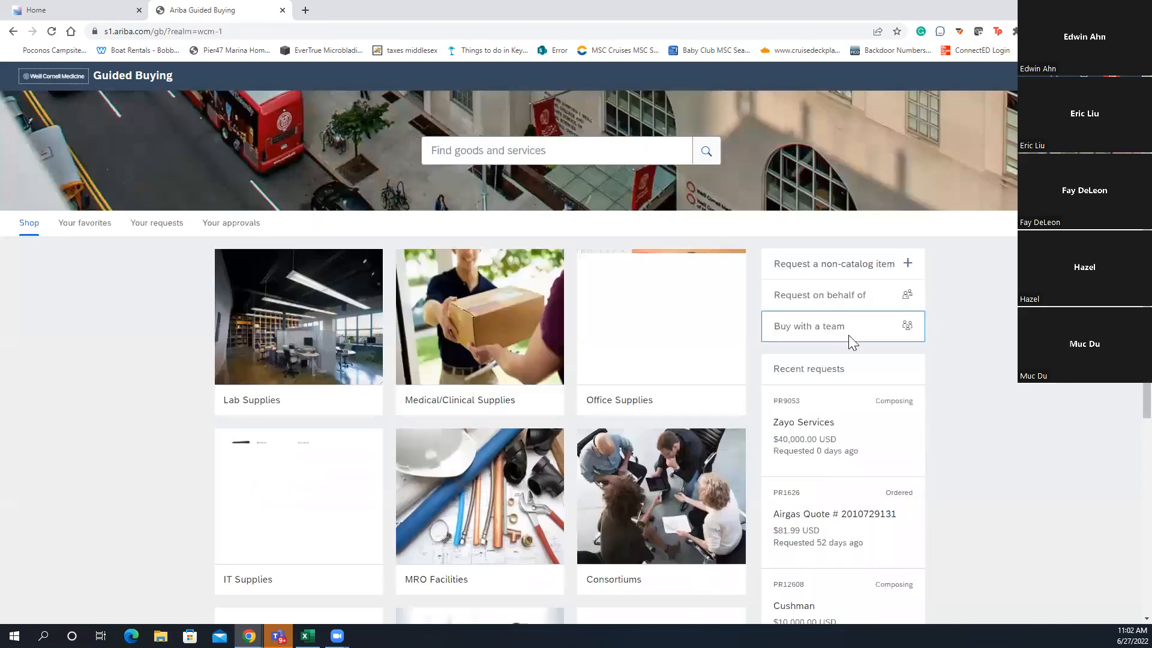
# Open the Cushman request PR12608 from Recent requests on the home page
pyautogui.scroll(-3, 905, 391)
pyautogui.scroll(-1, 909, 394)
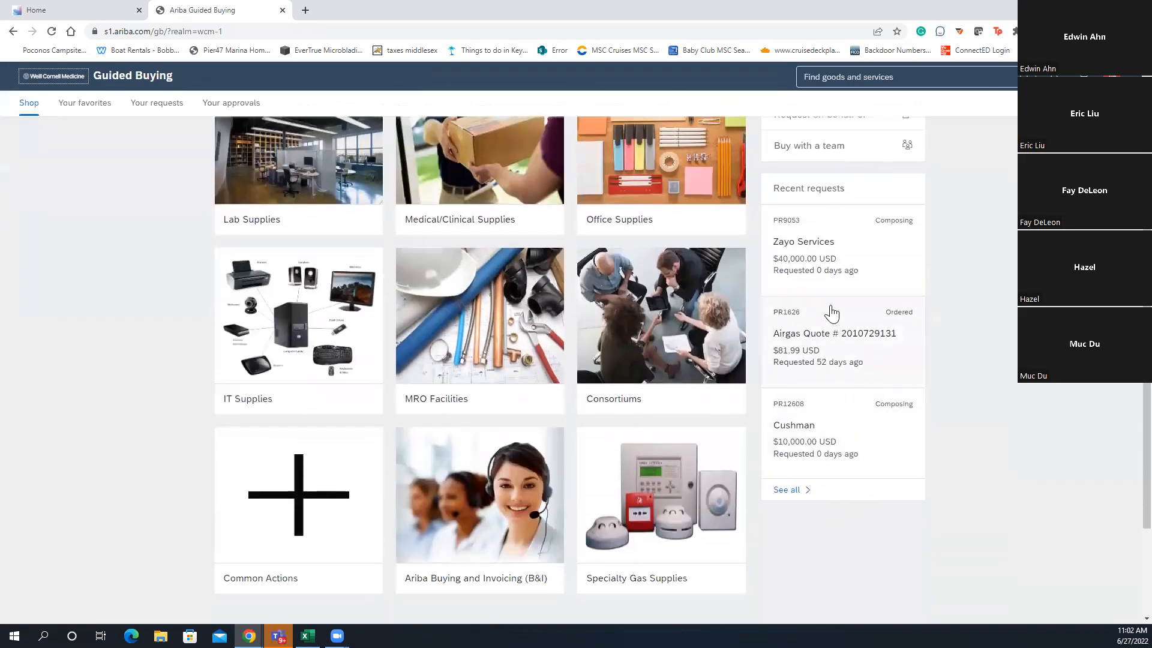
pyautogui.click(840, 429)
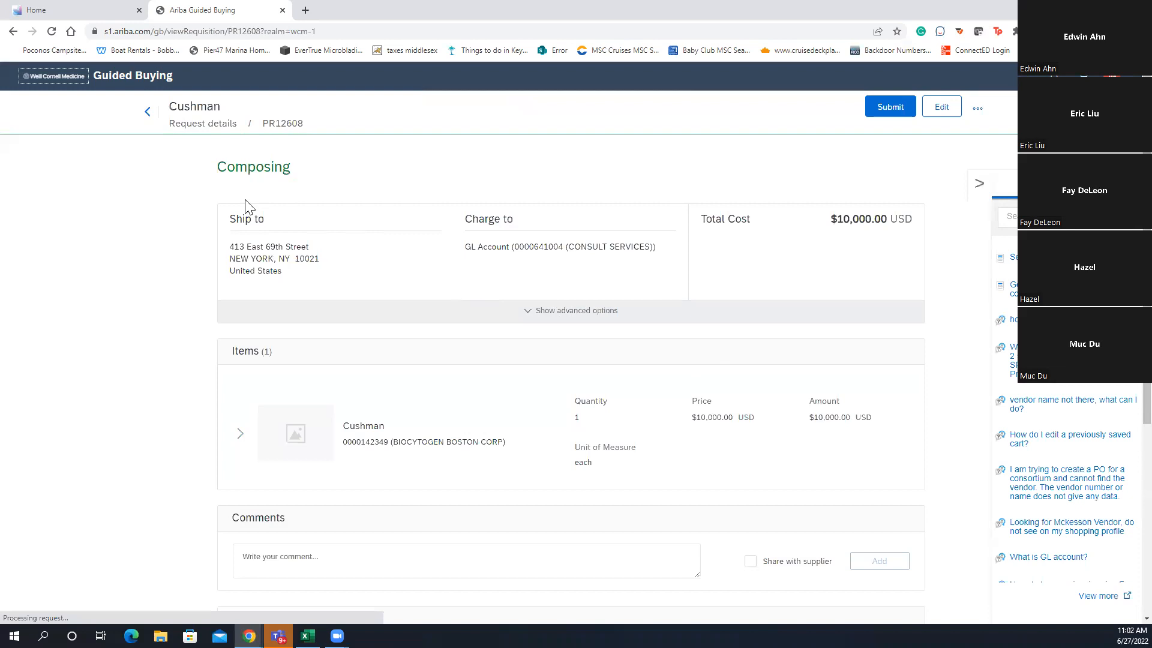
# Expand the Cushman item and its Accounting section, then choose Edit
pyautogui.click(240, 433)
pyautogui.scroll(-2, 459, 423)
pyautogui.scroll(-3, 459, 424)
pyautogui.click(360, 367)
pyautogui.scroll(-1, 488, 398)
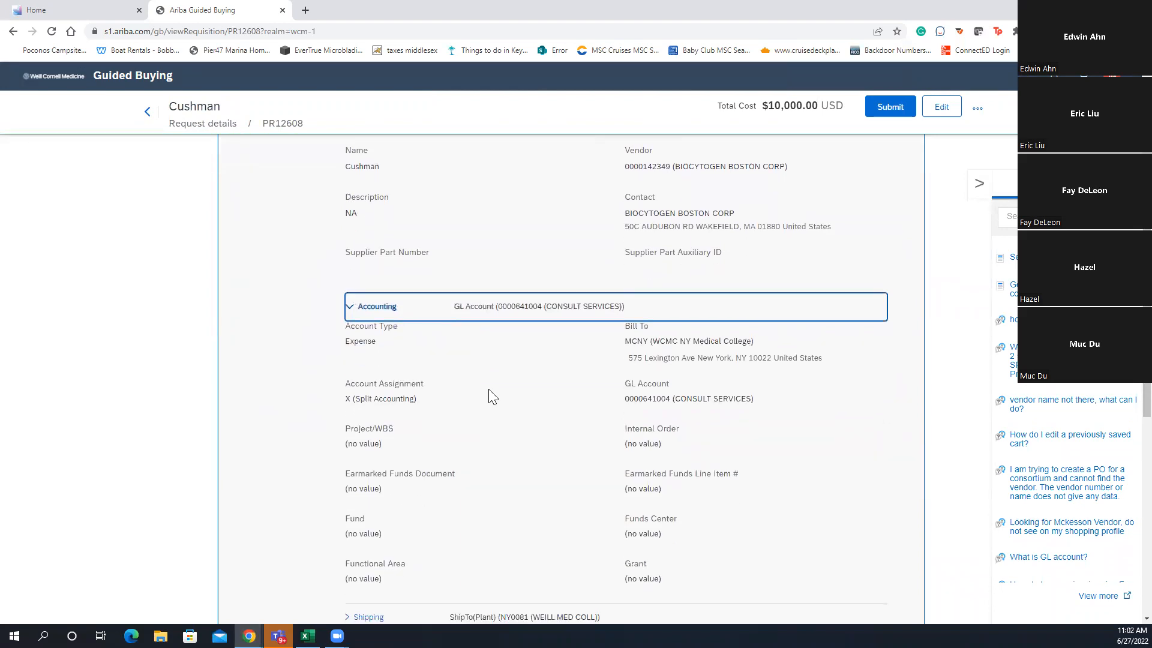
pyautogui.scroll(4, 496, 393)
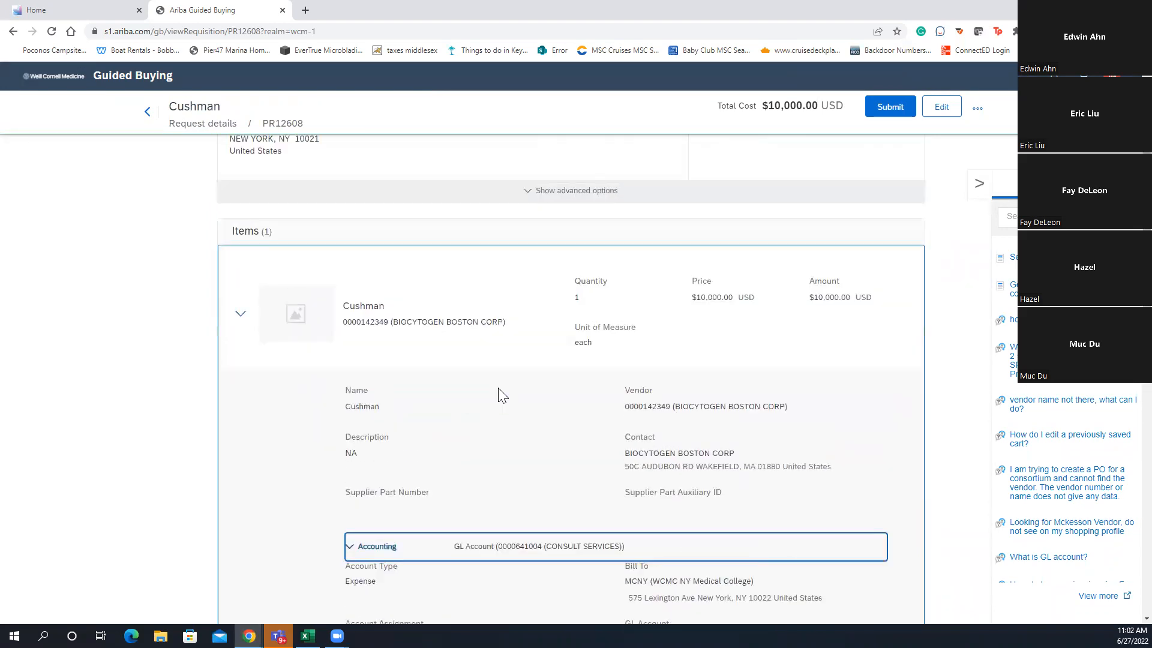
pyautogui.click(939, 108)
# Confirm reopening Cushman request PR12608 for editing
pyautogui.click(628, 425)
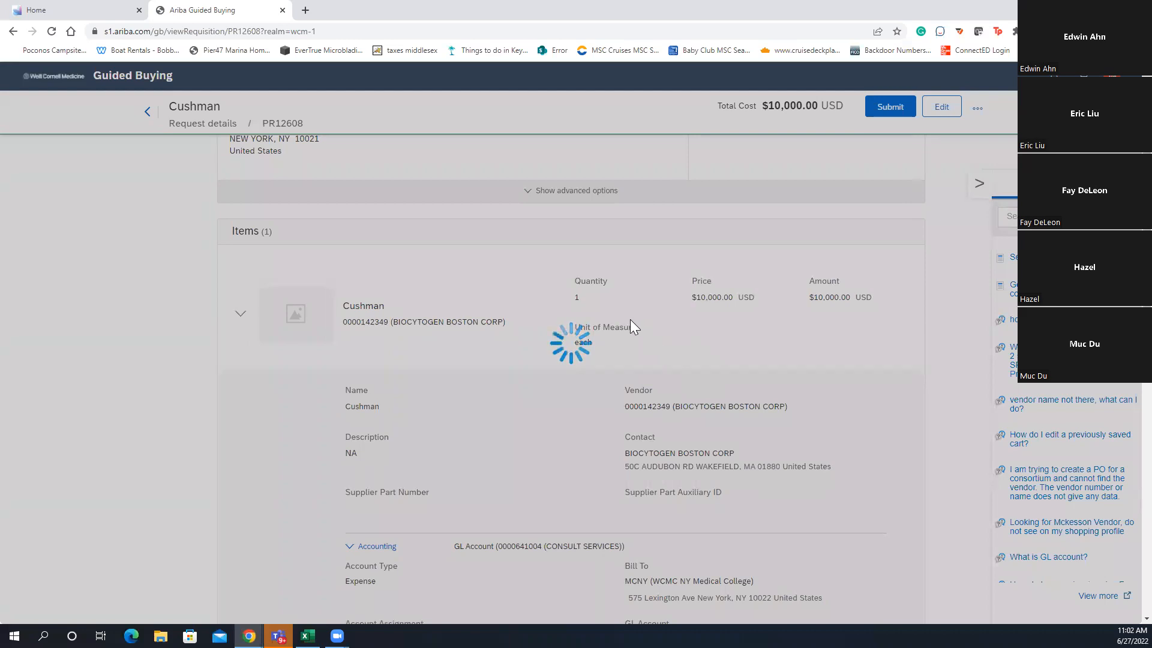
pyautogui.scroll(-7, 547, 396)
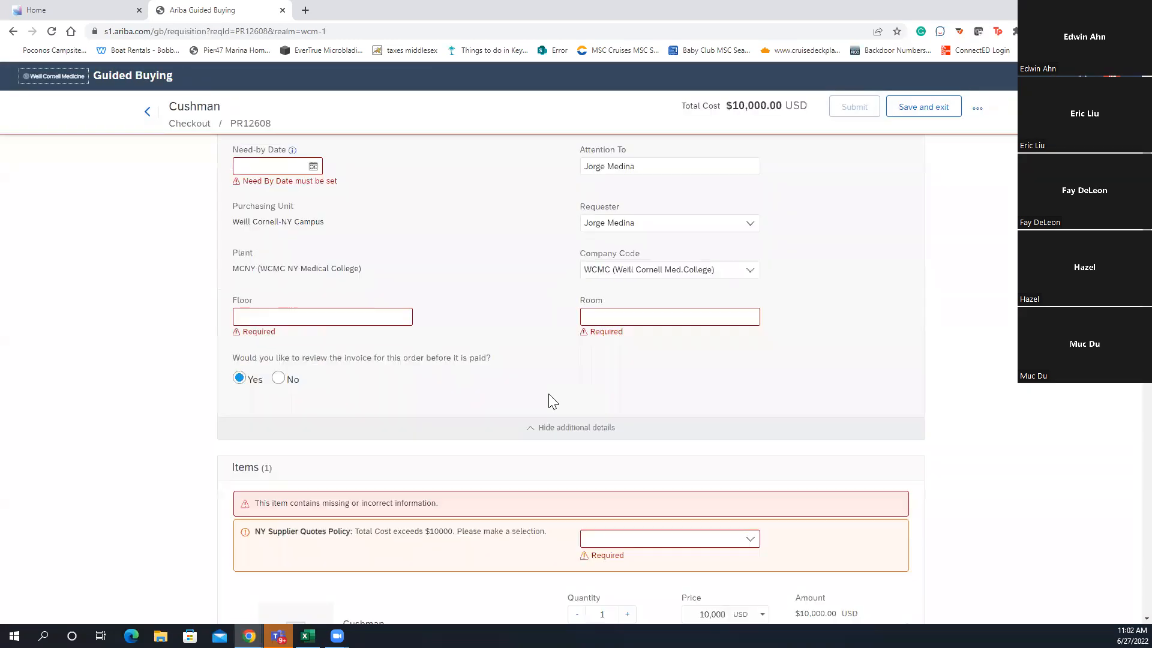
pyautogui.scroll(-4, 537, 394)
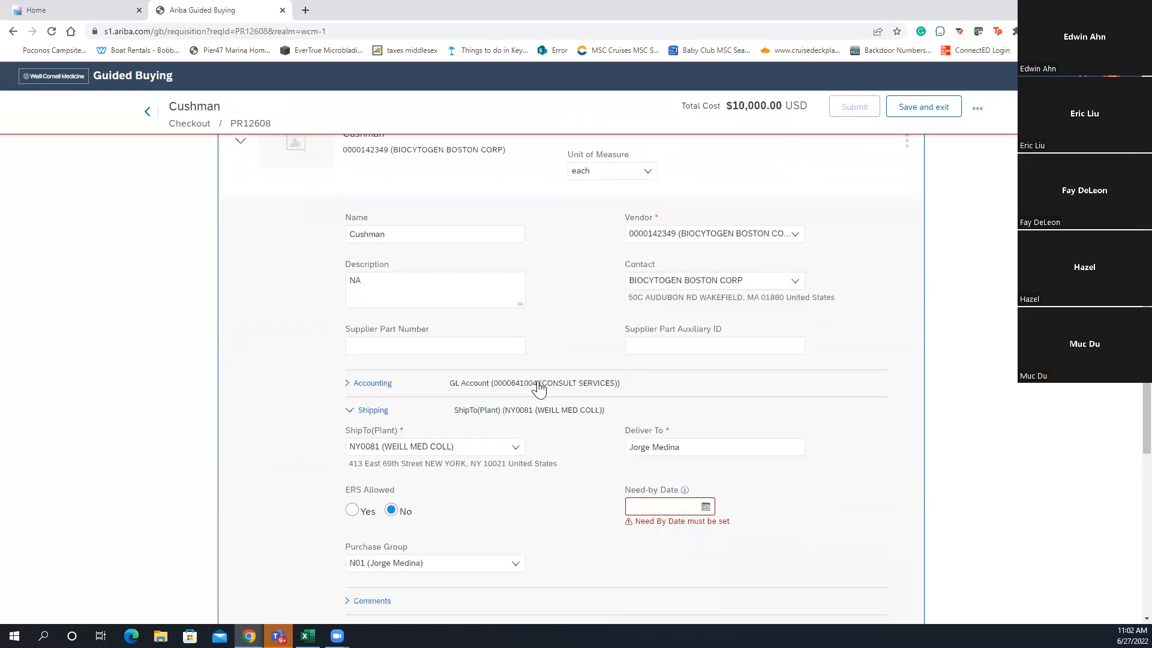
pyautogui.scroll(12, 538, 388)
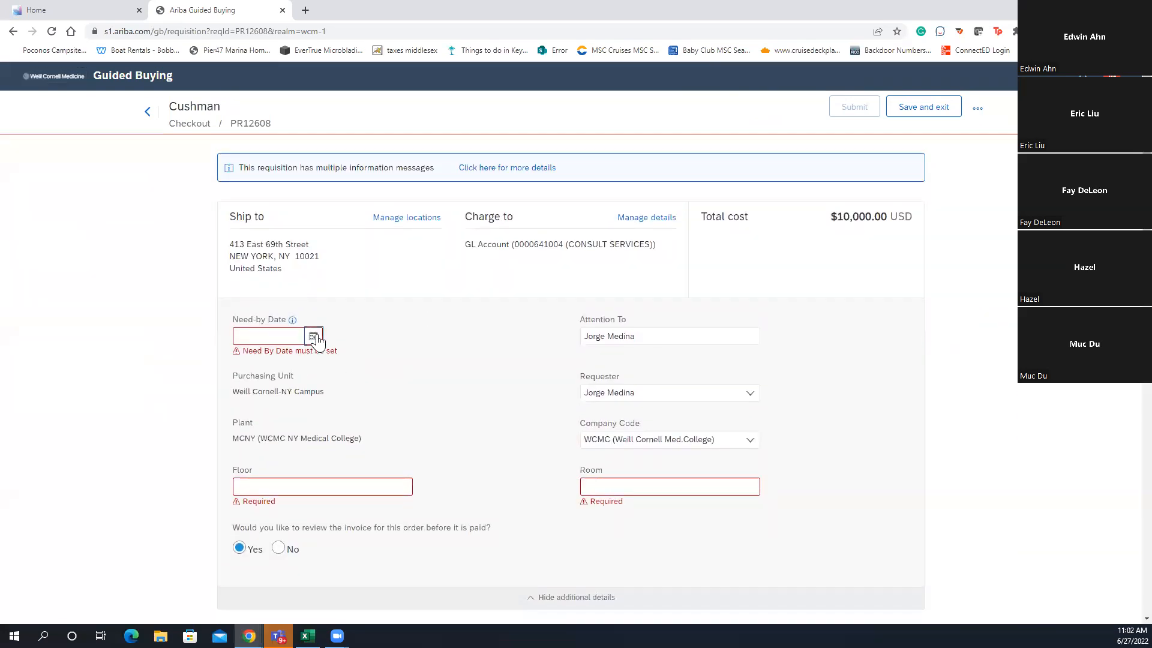
# Set the Need-by Date to Jan 31, 2023 in the calendar
pyautogui.click(313, 337)
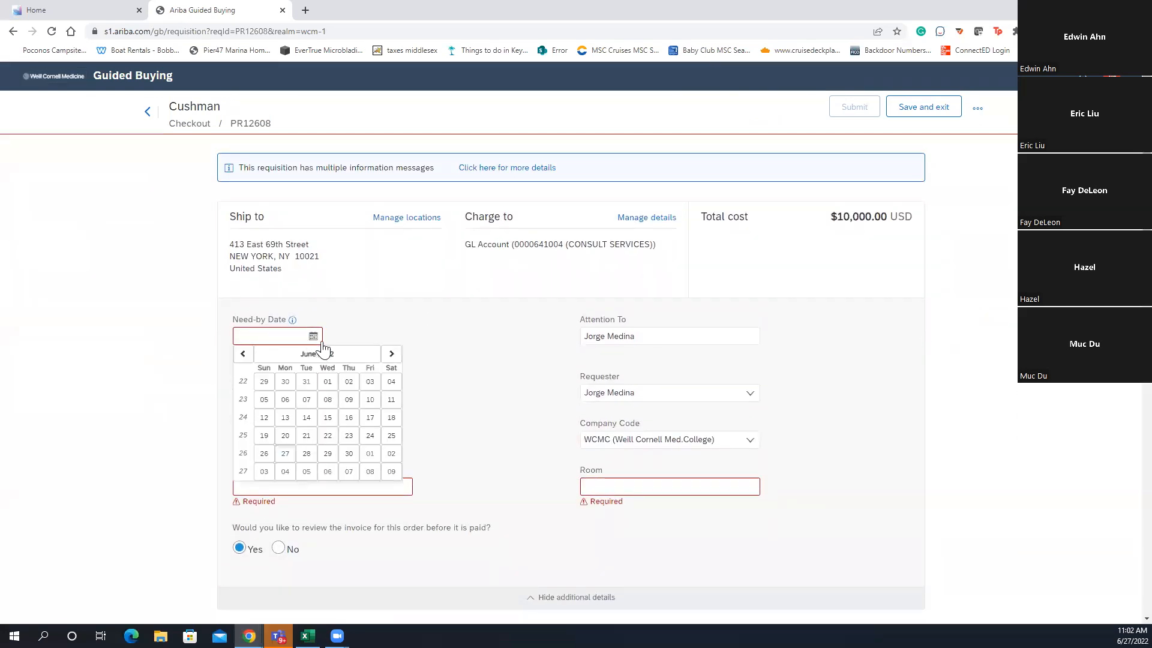
pyautogui.click(391, 354)
pyautogui.click(391, 354)
pyautogui.click(390, 354)
pyautogui.click(390, 353)
pyautogui.click(391, 354)
pyautogui.click(390, 354)
pyautogui.click(391, 354)
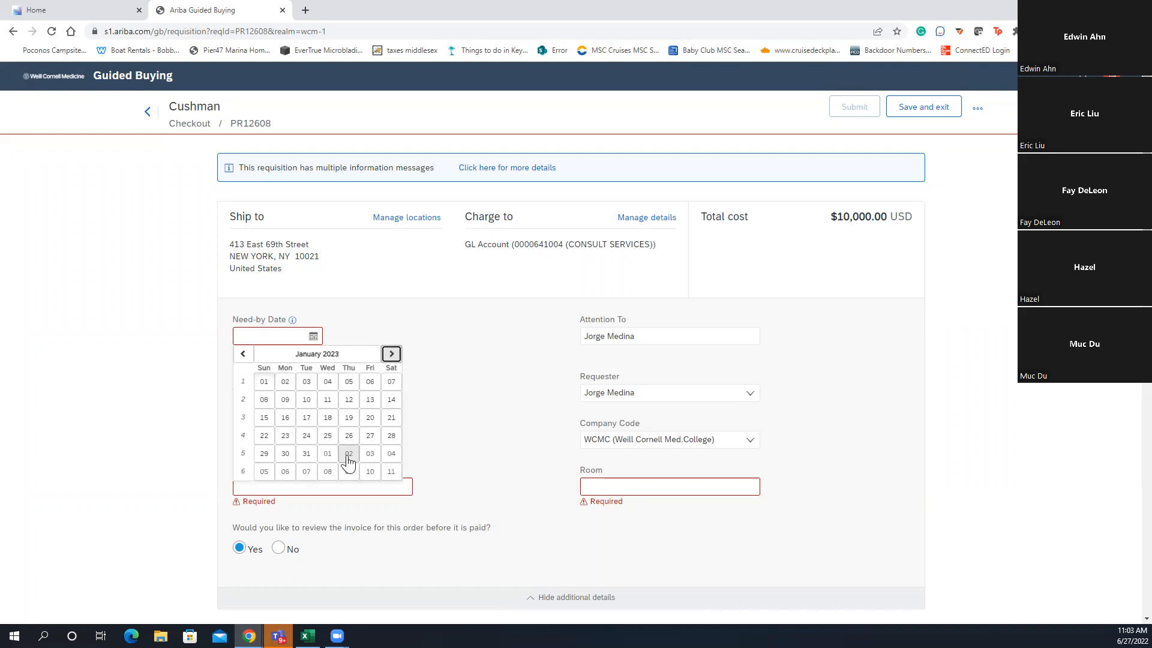
pyautogui.click(306, 454)
pyautogui.scroll(-2, 547, 438)
pyautogui.scroll(2, 547, 439)
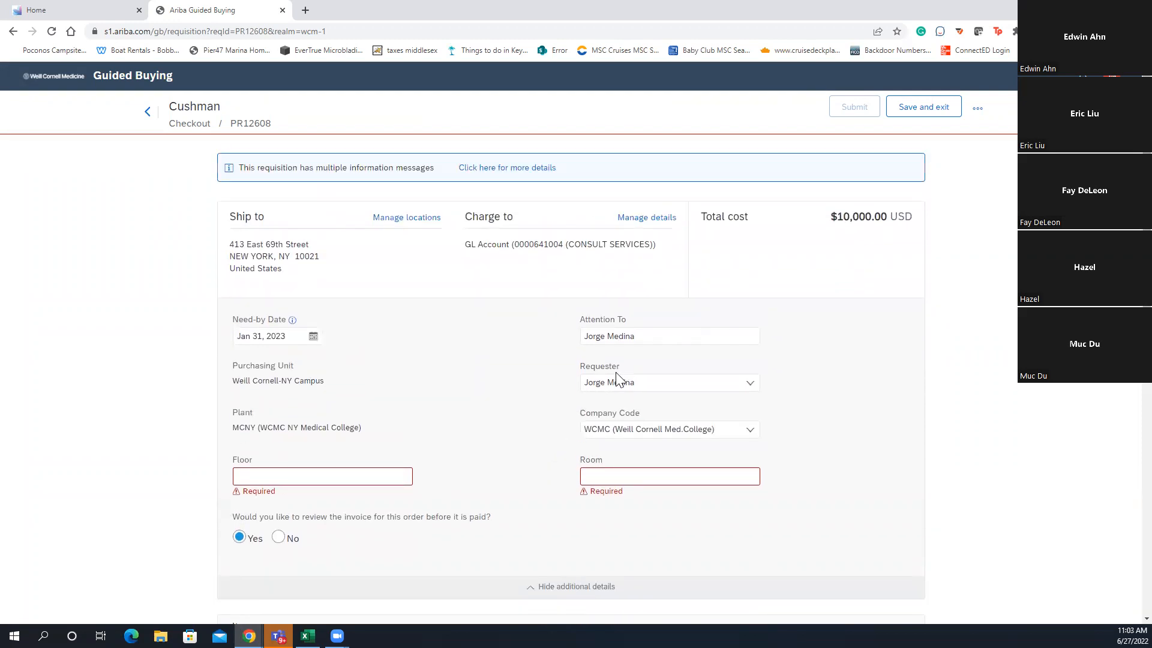
pyautogui.scroll(-5, 615, 372)
pyautogui.doubleClick(693, 439)
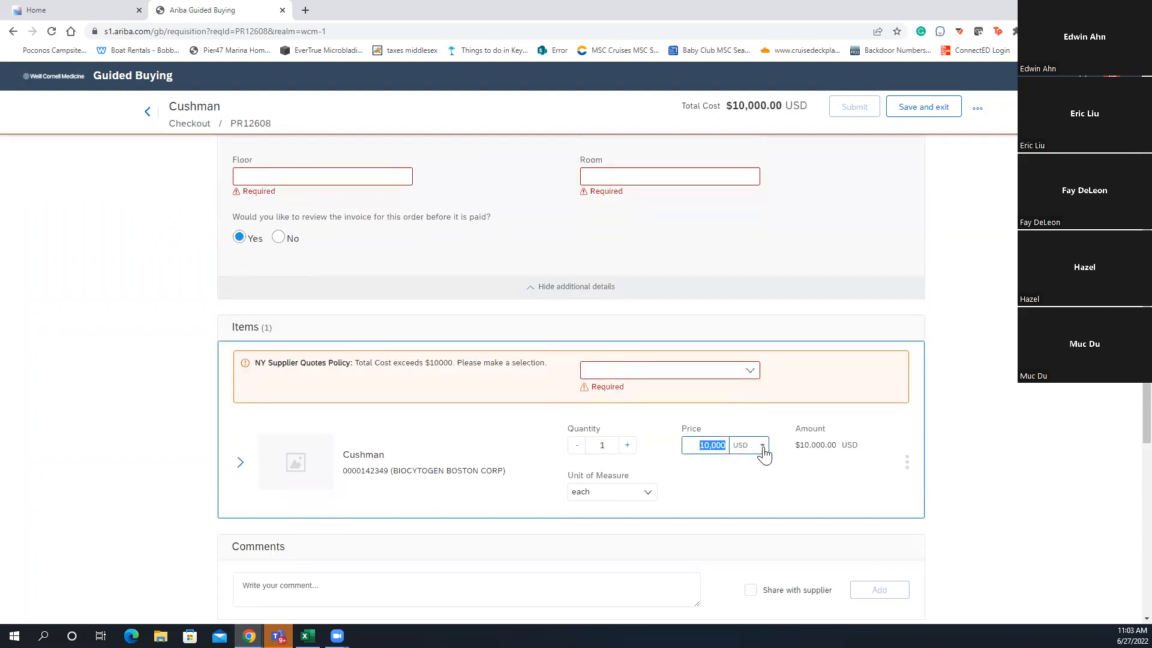
pyautogui.write('300')
pyautogui.scroll(-1, 750, 441)
pyautogui.scroll(1, 745, 437)
pyautogui.press('Return')
pyautogui.scroll(4, 695, 438)
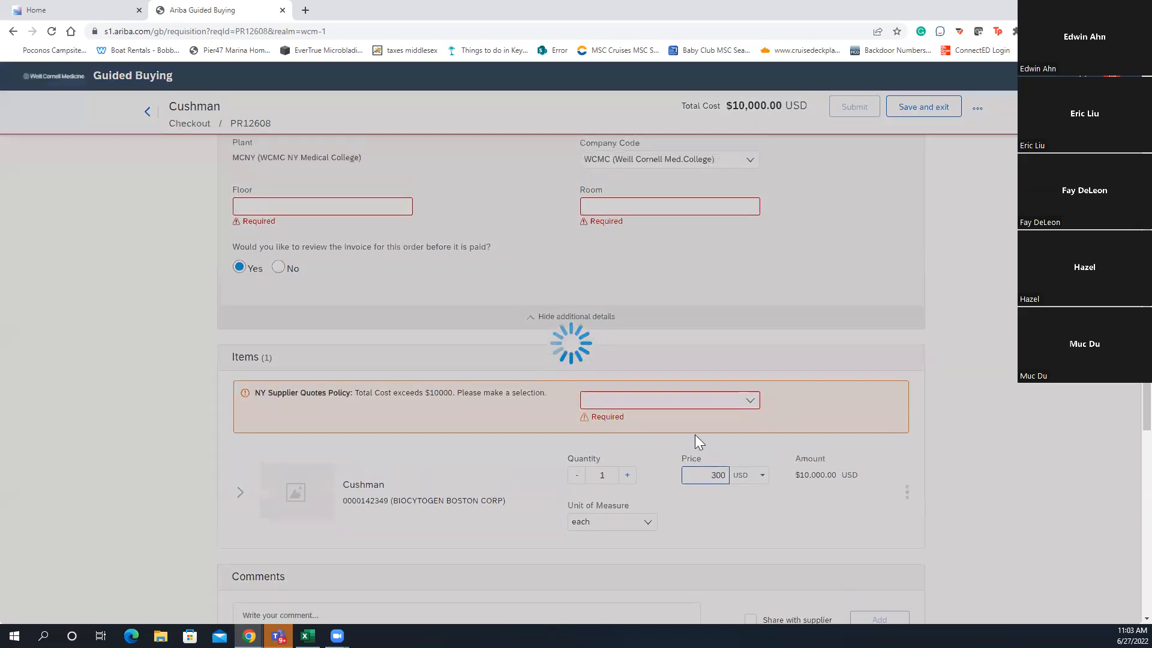
pyautogui.scroll(1, 492, 298)
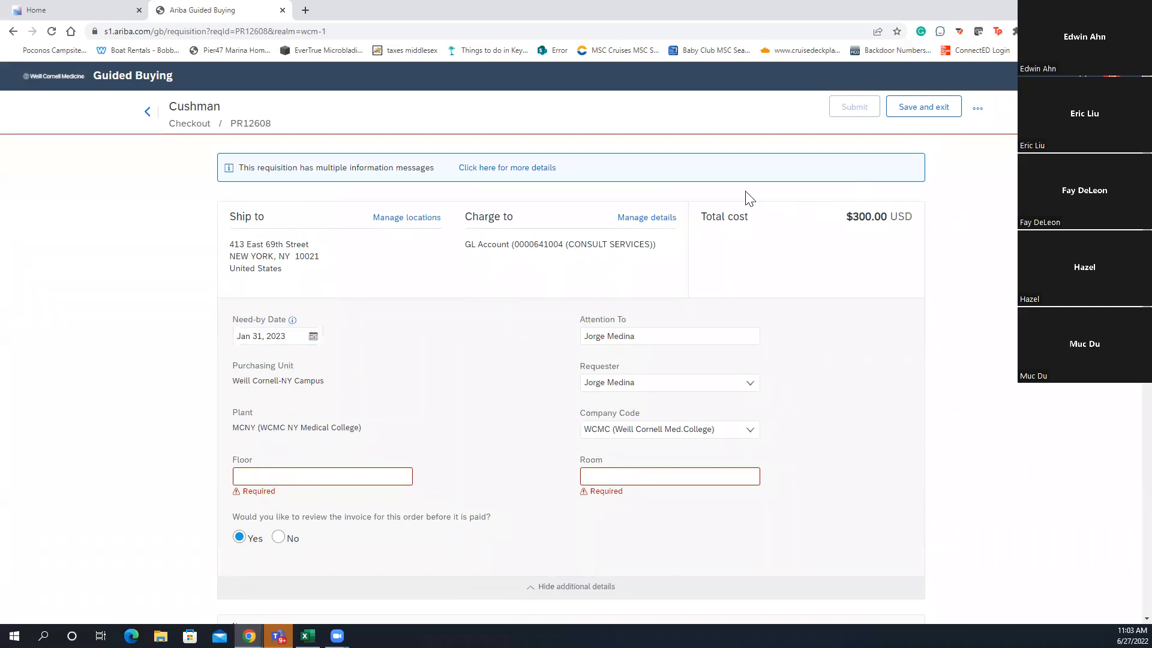
pyautogui.scroll(-8, 600, 334)
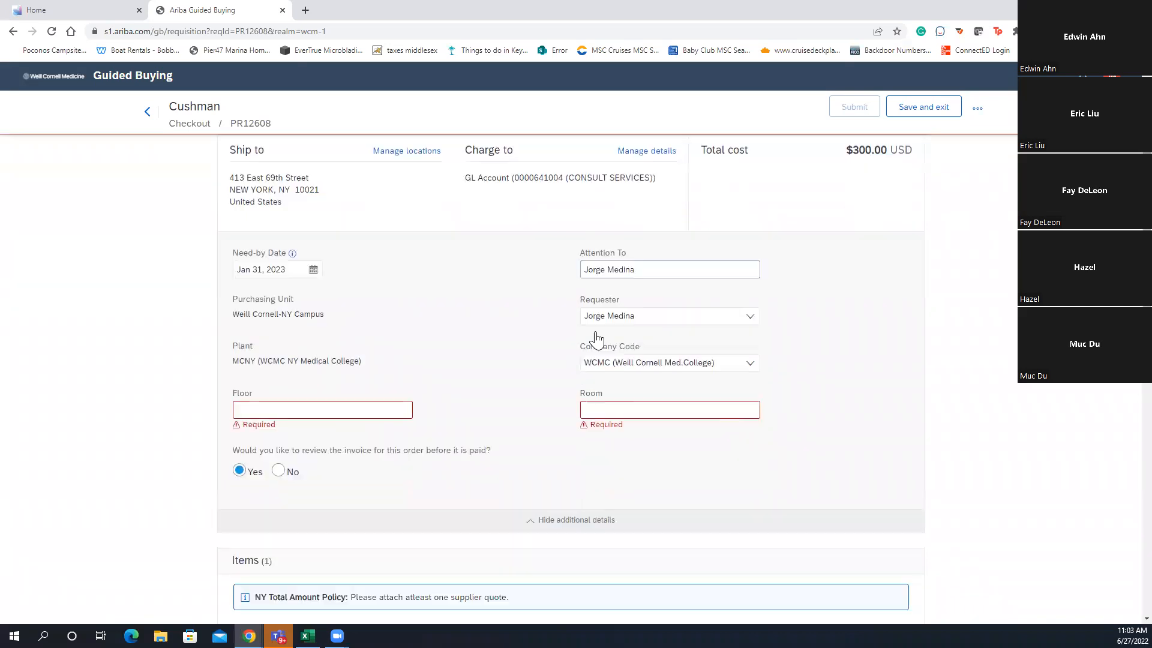
pyautogui.scroll(-1, 492, 314)
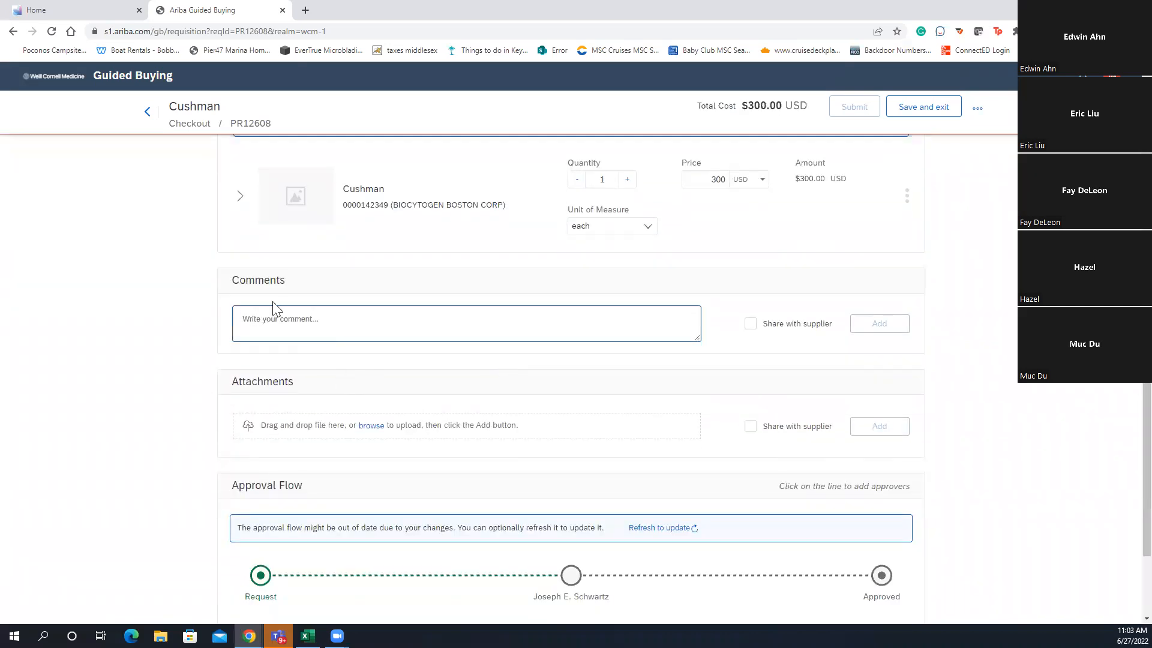
pyautogui.scroll(3, 394, 342)
pyautogui.scroll(6, 394, 343)
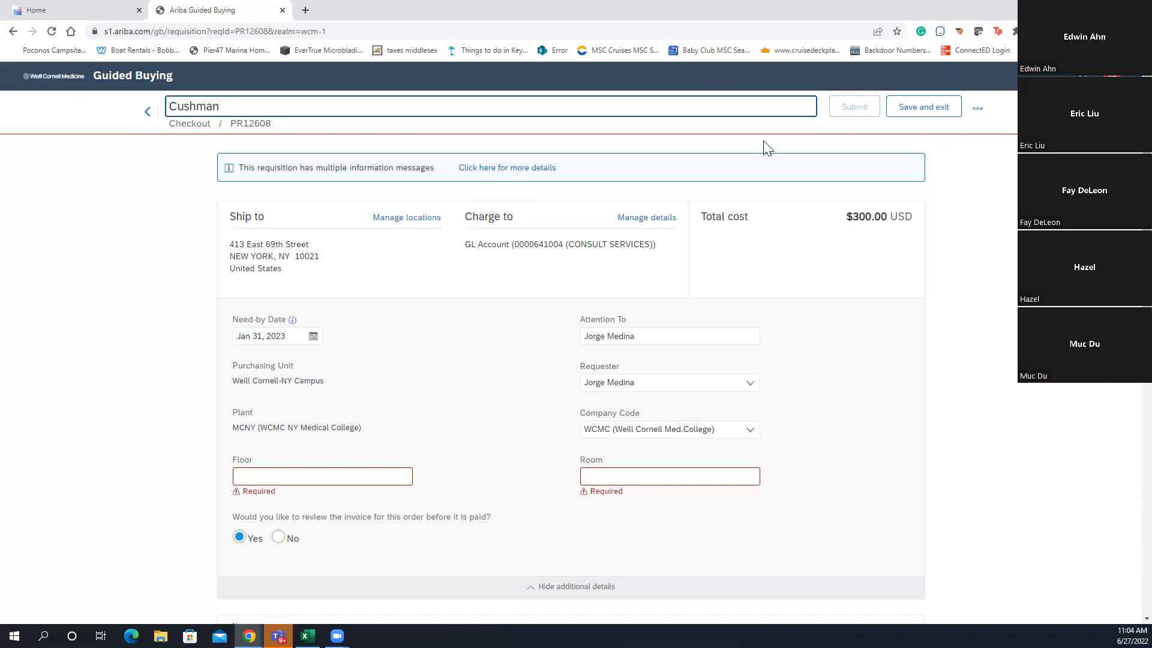
pyautogui.click(738, 136)
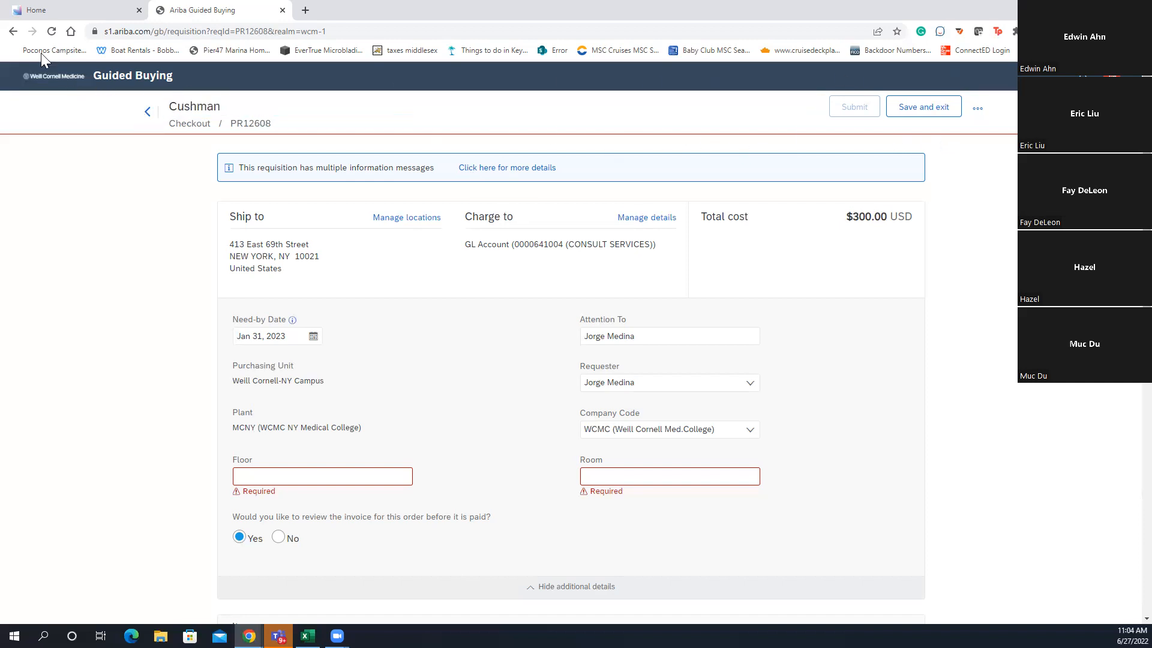
# Start a new non-catalog item request with product name 'Test'
pyautogui.click(57, 81)
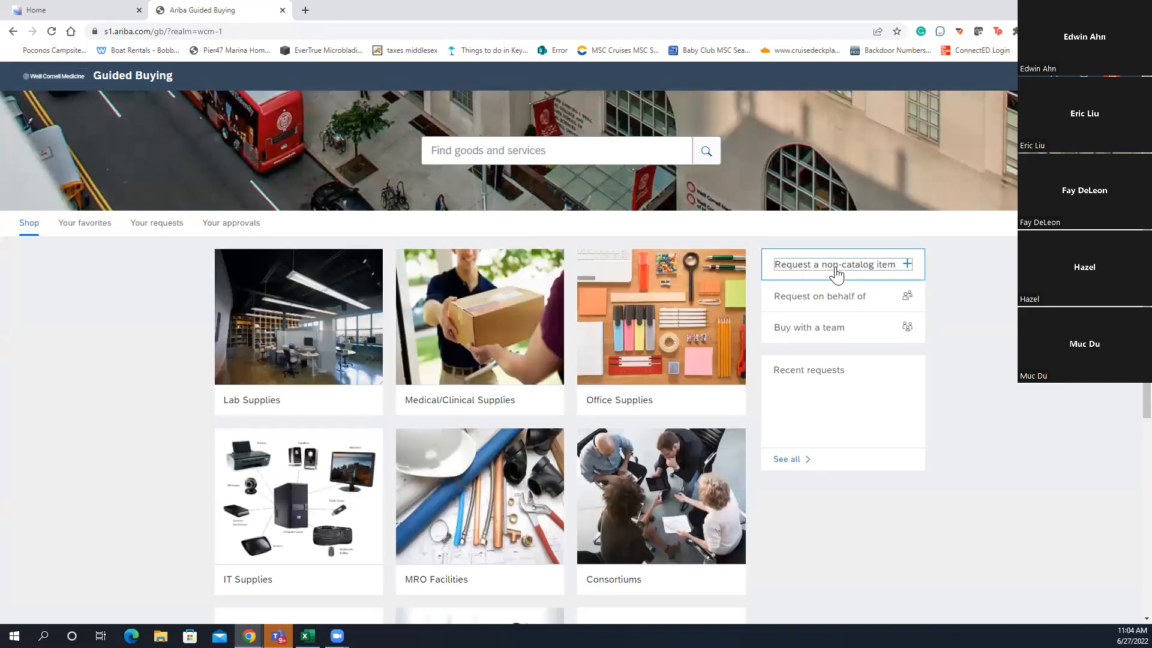
pyautogui.click(835, 269)
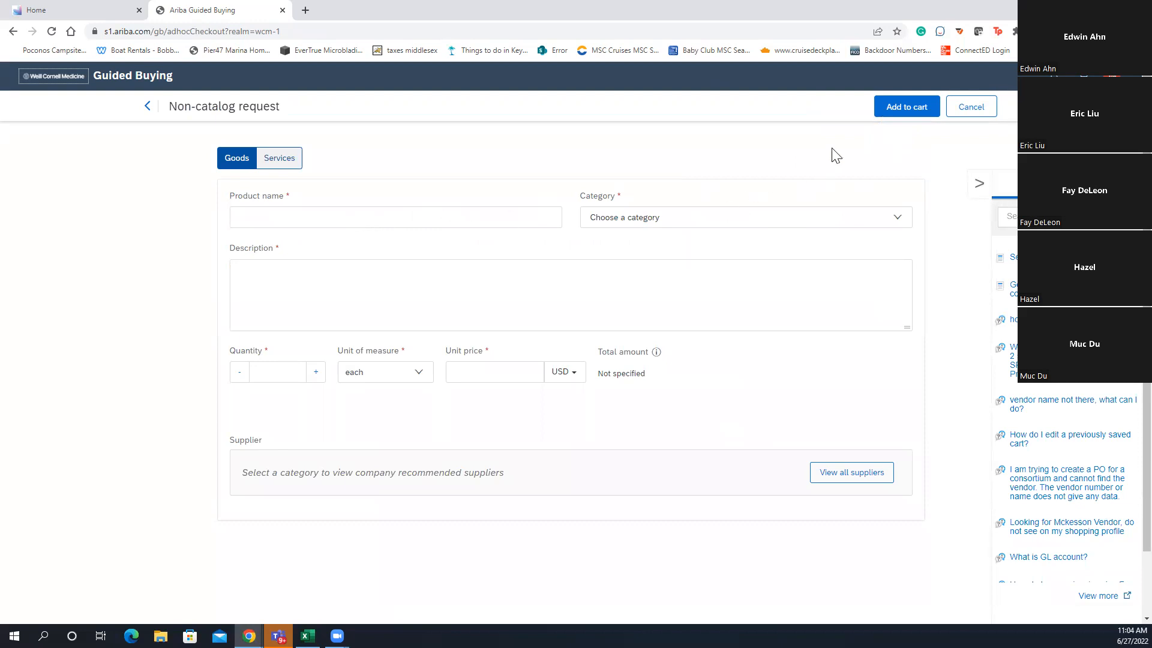
pyautogui.click(275, 217)
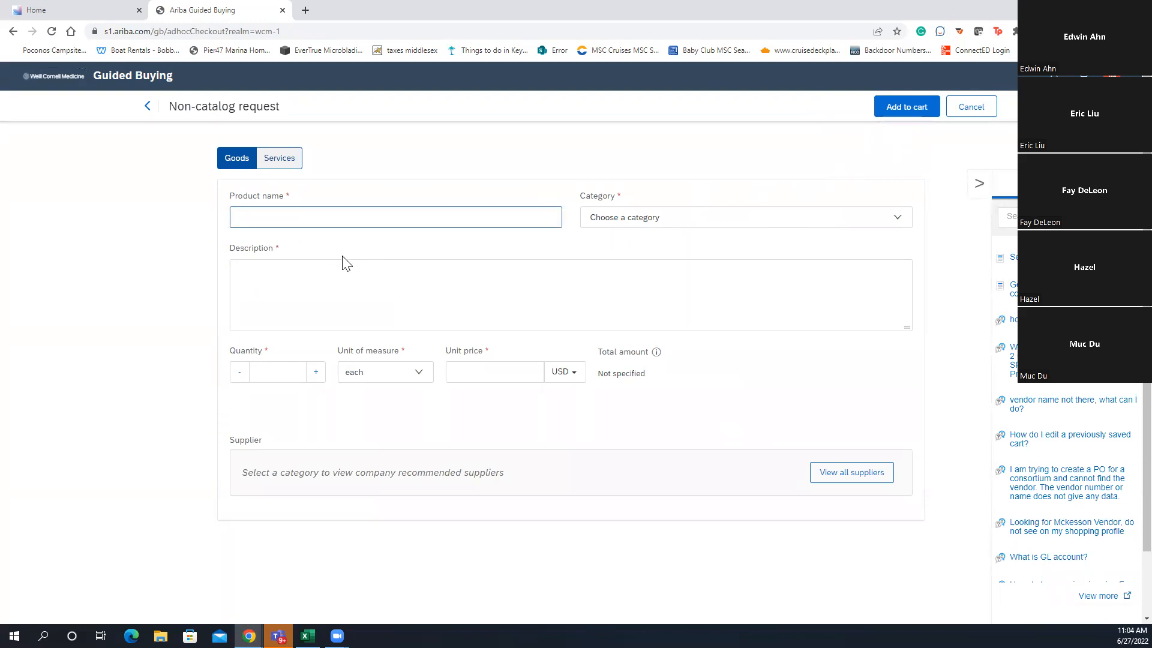
pyautogui.write('Test')
# Give it category 99000010 Equipment Lease, description 'Test', quantity 1 and unit price 300
pyautogui.click(607, 222)
pyautogui.click(681, 296)
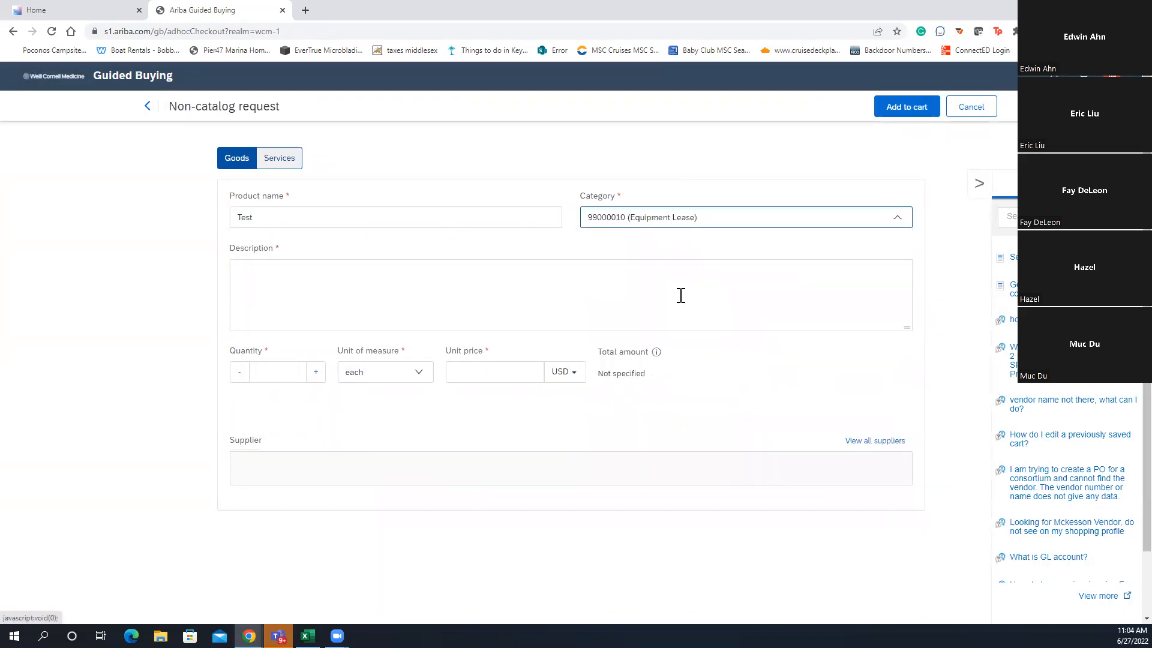
pyautogui.click(306, 279)
pyautogui.write('Test')
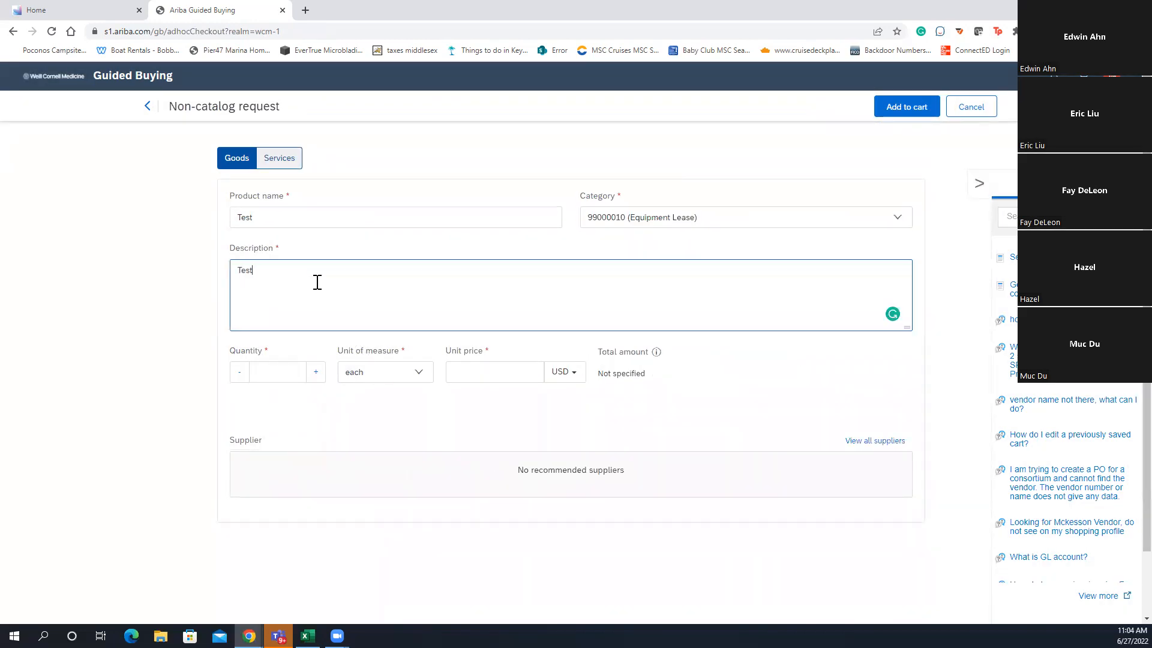
pyautogui.click(273, 372)
pyautogui.write('1')
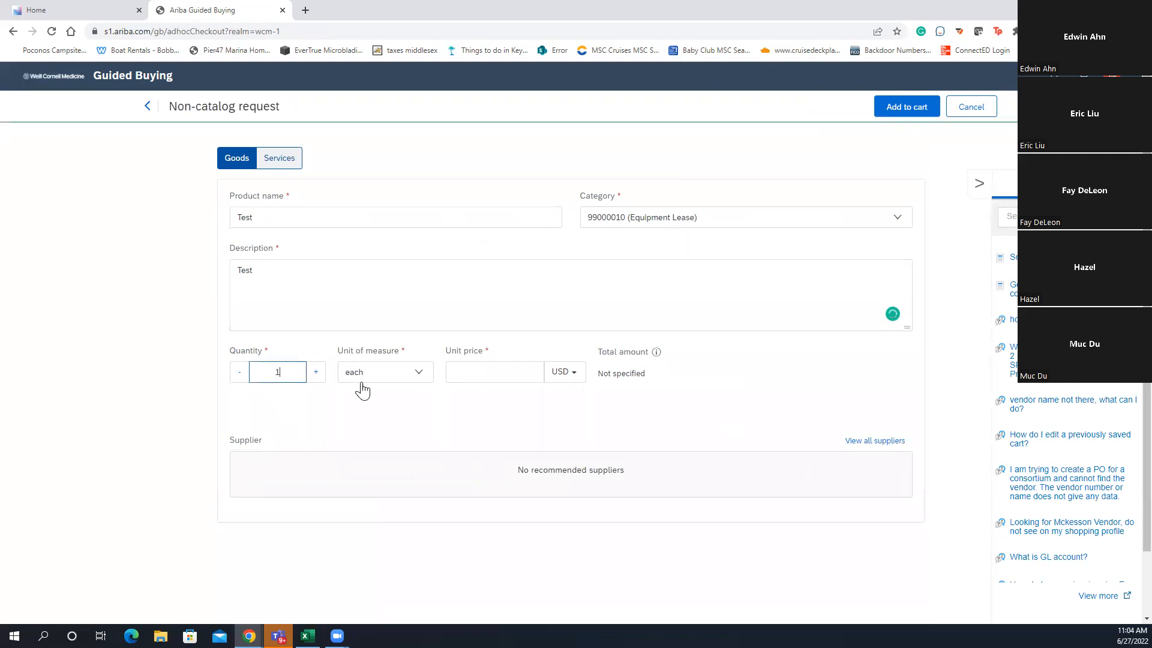
pyautogui.click(498, 371)
pyautogui.write('300')
# Add the Test item to the cart and start another non-catalog request
pyautogui.click(897, 105)
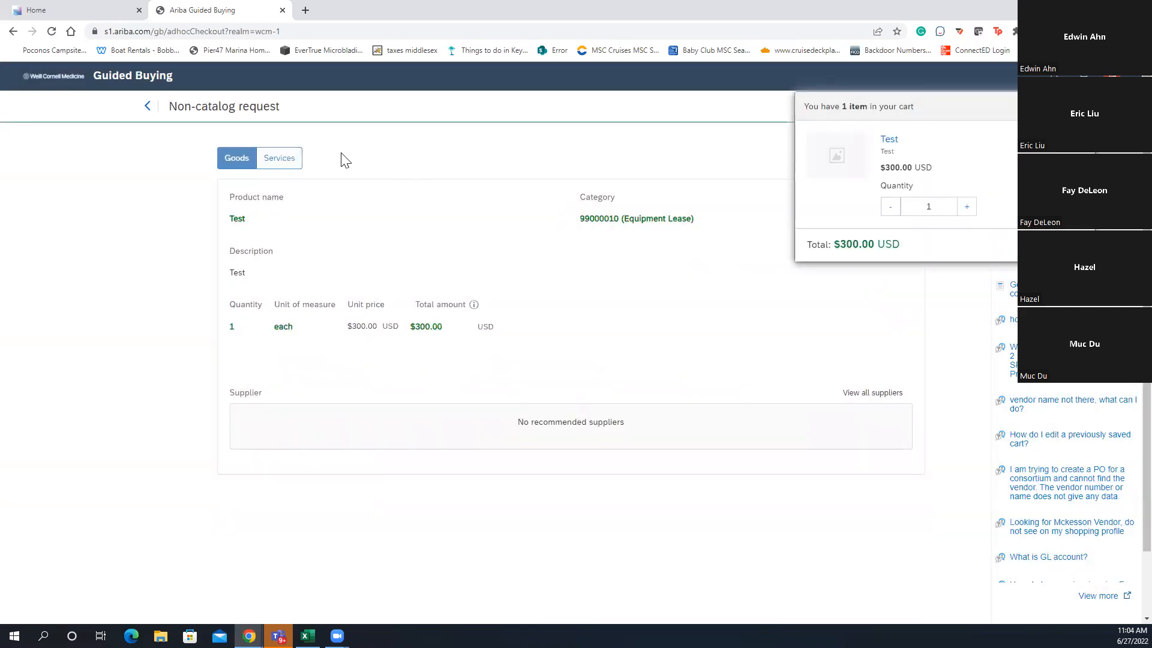
pyautogui.click(147, 106)
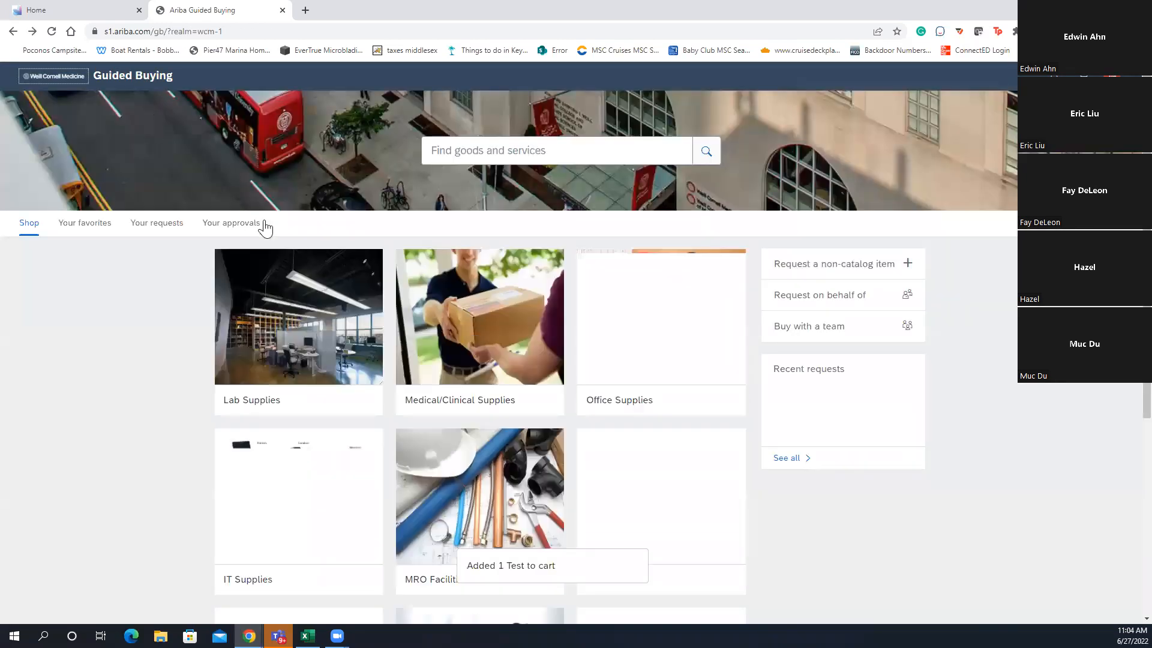
pyautogui.click(829, 264)
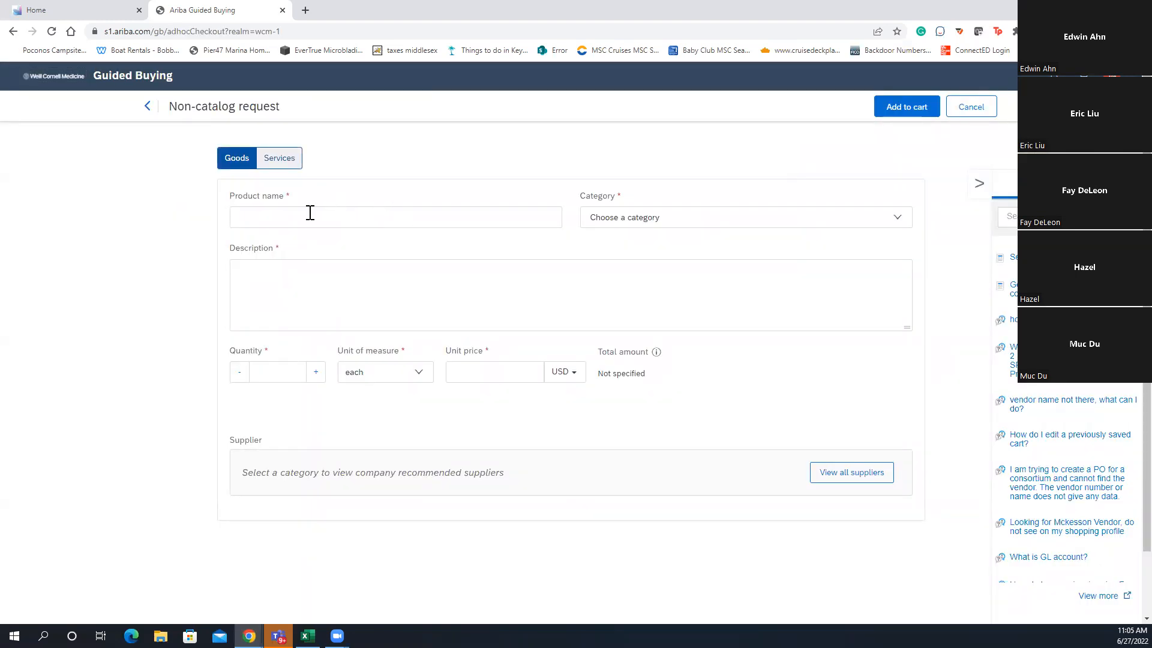
# Make the request a service named 'zCharges' in category 99000010 Equipment Lease
pyautogui.click(288, 162)
pyautogui.click(308, 211)
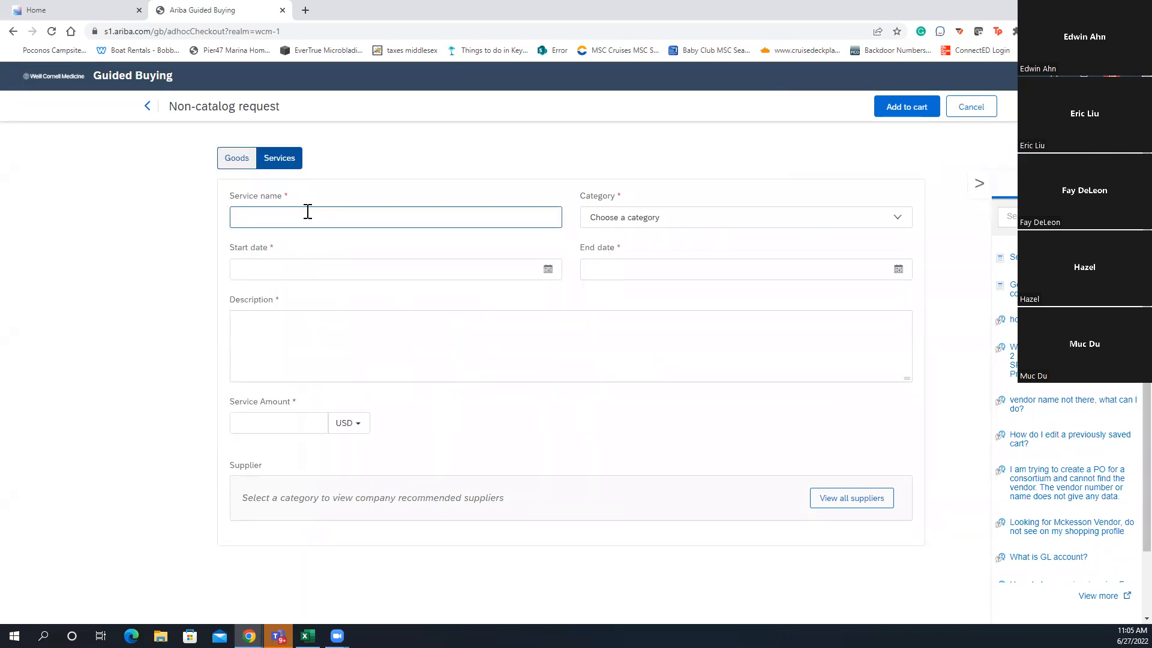
pyautogui.write('zCharges')
pyautogui.click(730, 225)
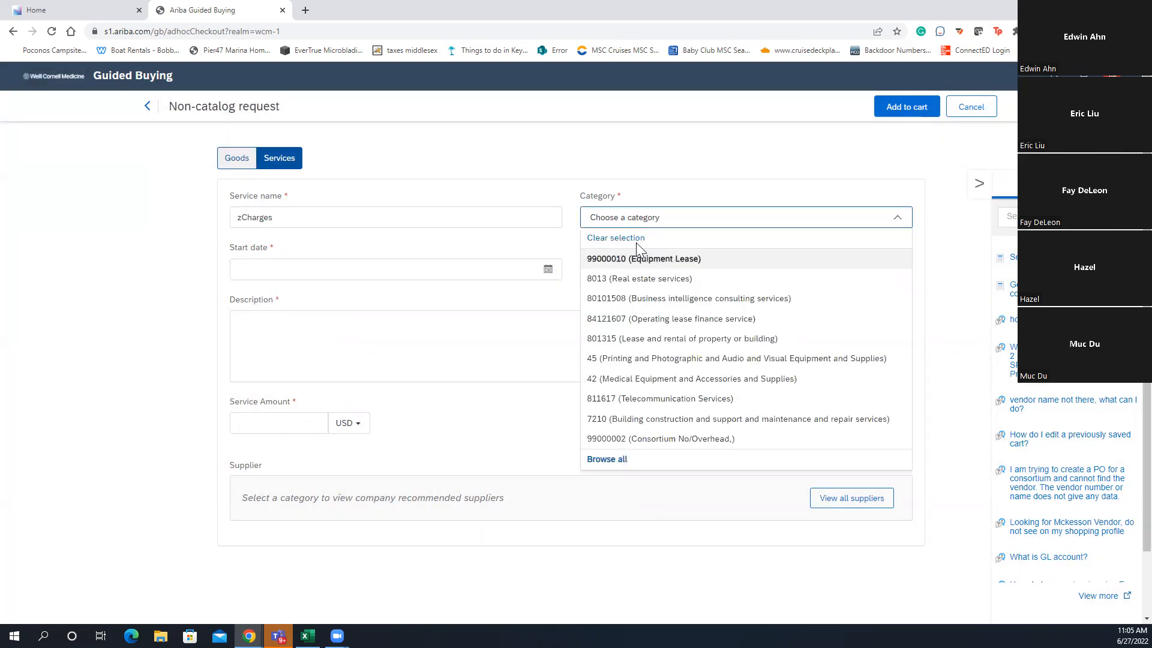
pyautogui.click(676, 260)
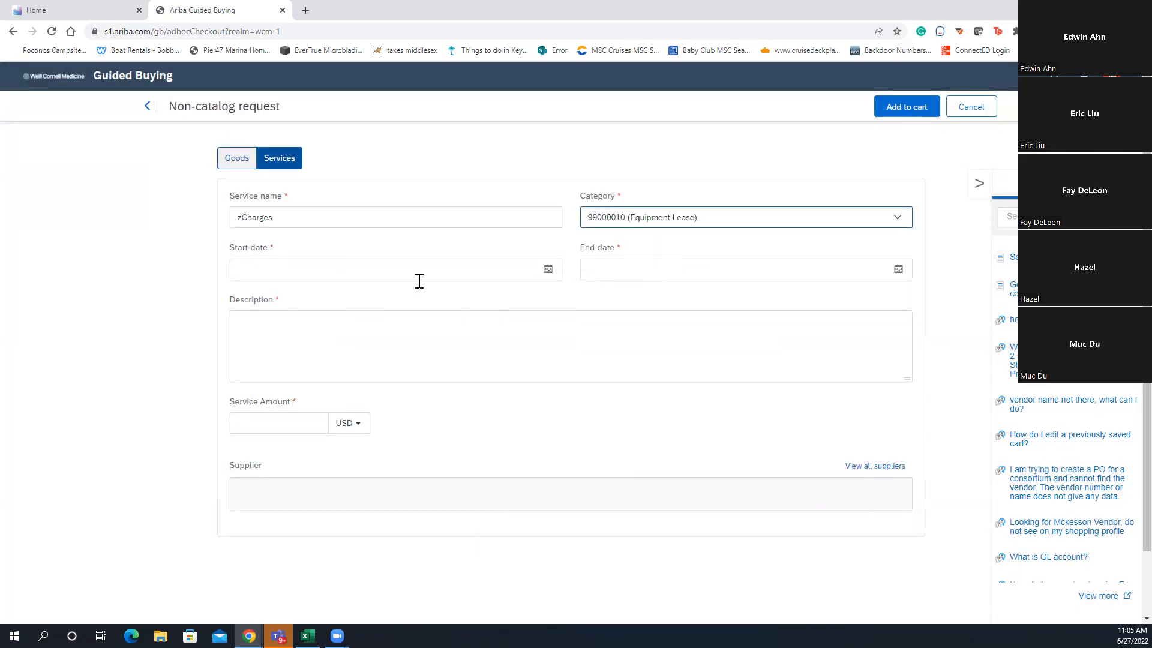
# Set the service to run from Jun 1, 2022 to Jan 1, 2023
pyautogui.click(548, 269)
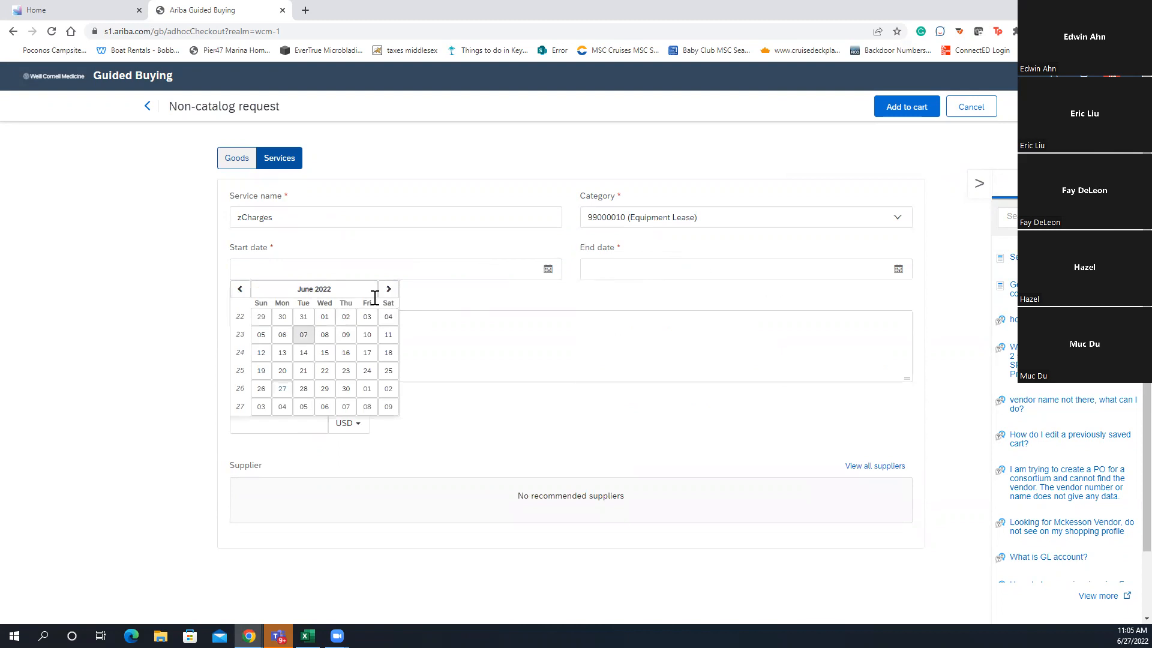
pyautogui.click(323, 321)
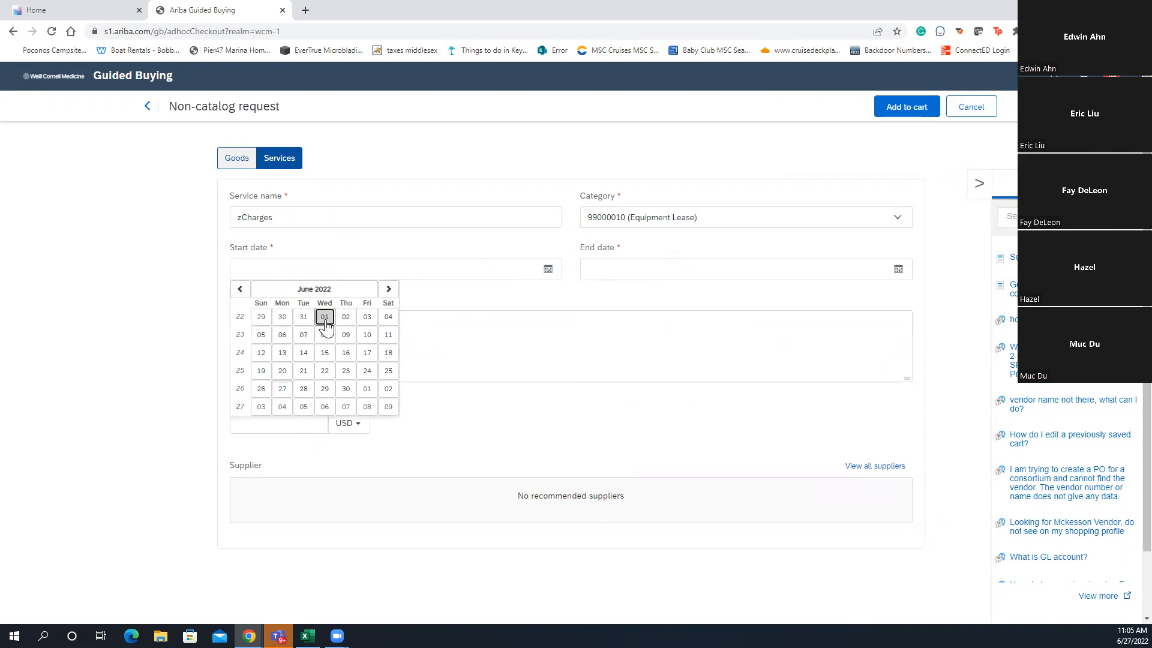
pyautogui.click(898, 270)
pyautogui.click(739, 289)
pyautogui.click(739, 289)
pyautogui.click(739, 289)
pyautogui.click(739, 289)
pyautogui.click(738, 289)
pyautogui.click(739, 289)
pyautogui.click(739, 289)
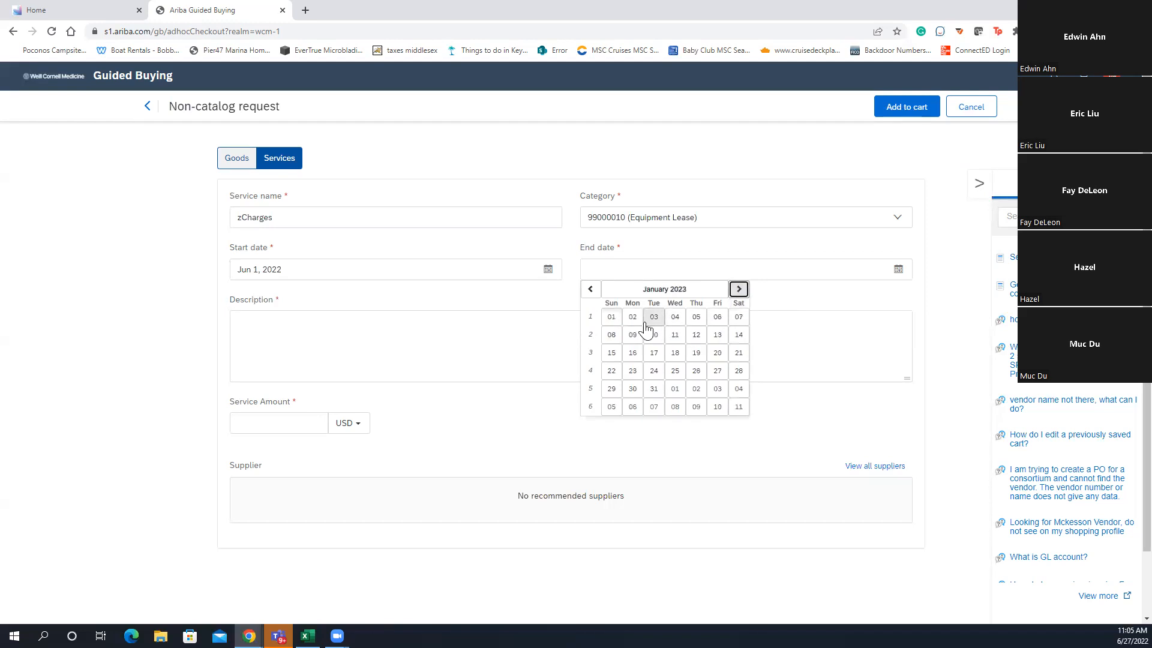
pyautogui.click(611, 317)
# Enter description 'Test' and amount 6000, then add zCharges to the cart
pyautogui.click(338, 343)
pyautogui.write('Test')
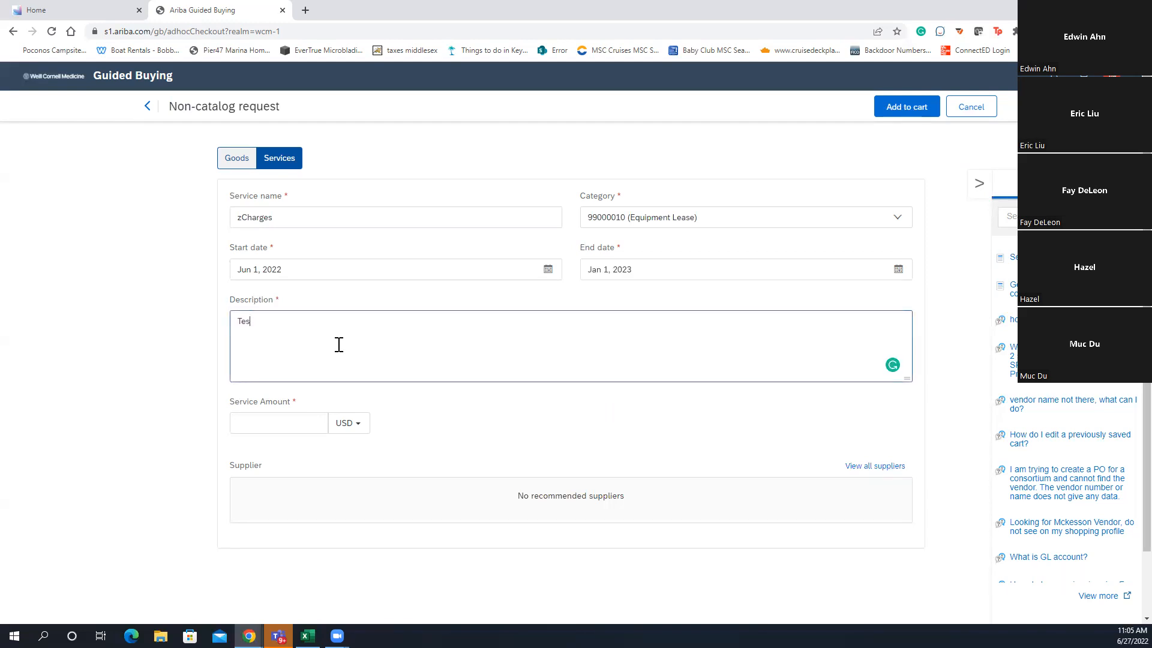
pyautogui.click(274, 428)
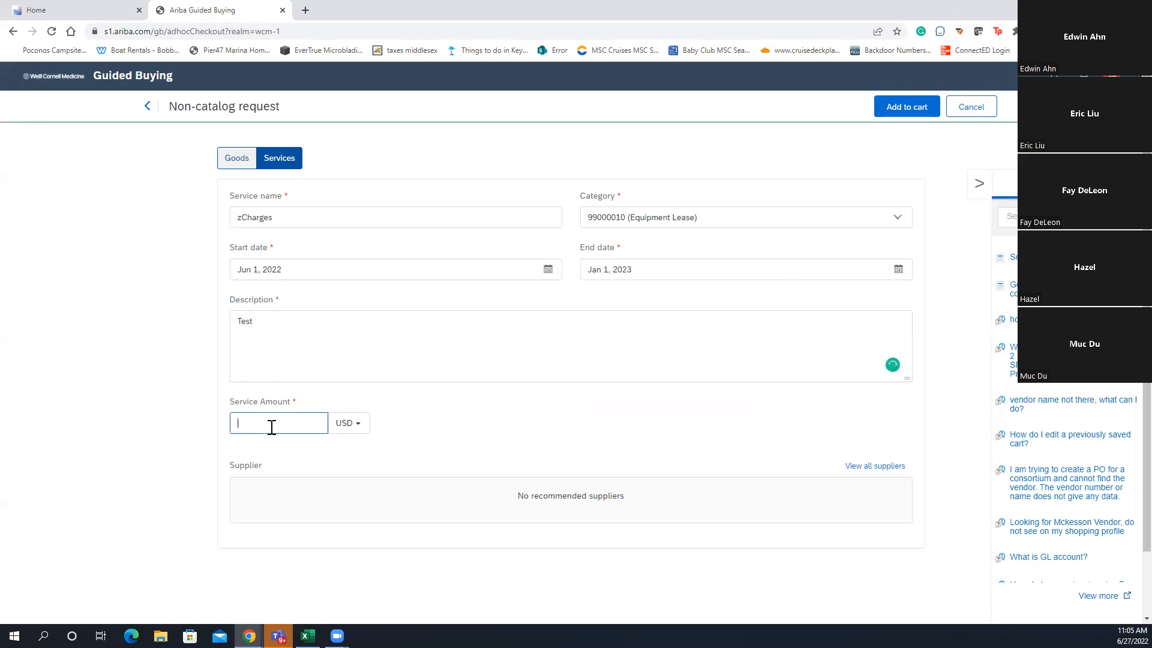
pyautogui.write('6000')
pyautogui.click(905, 112)
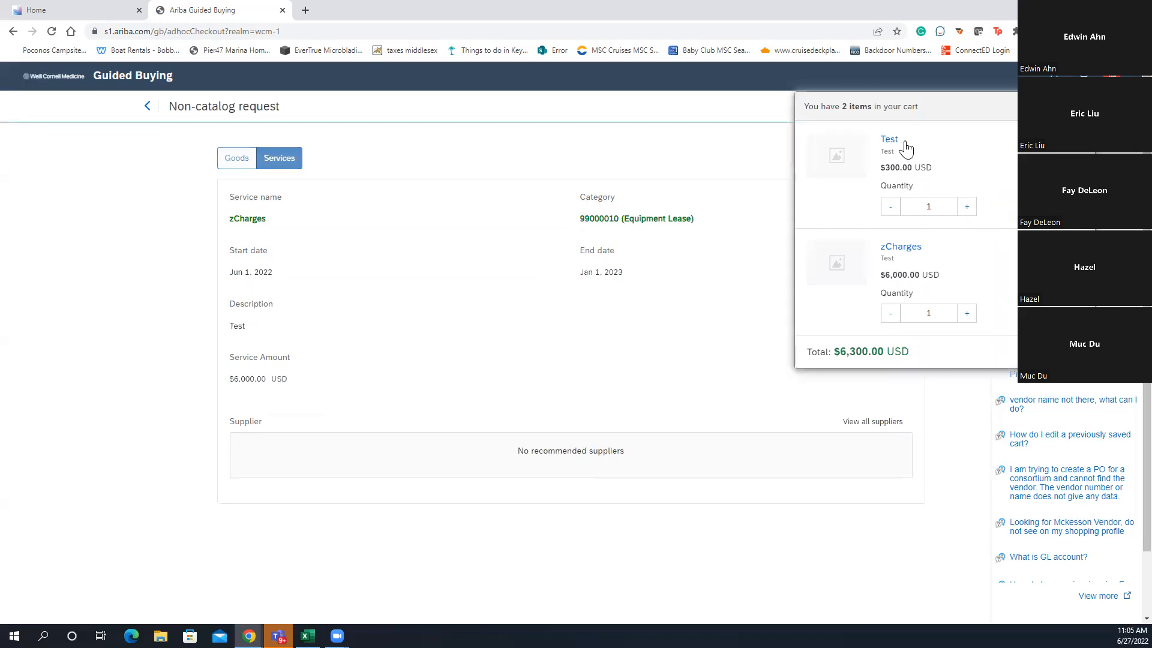
# Check out both cart items, collapse the Test item, and return to the additional details fields
pyautogui.click(1058, 352)
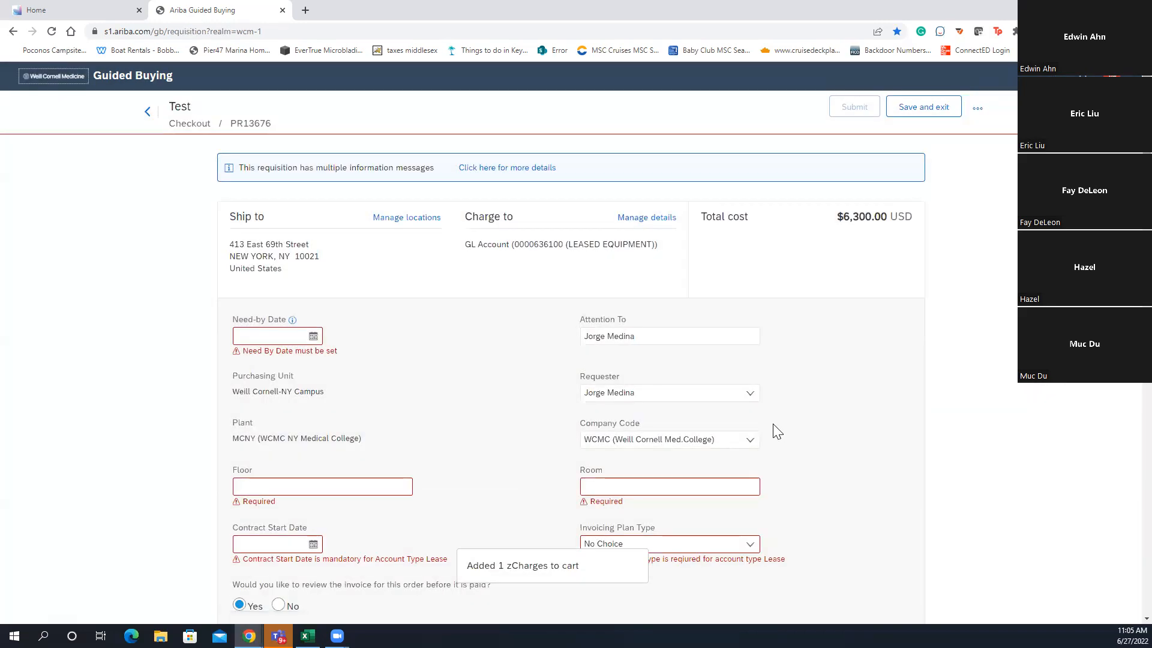
pyautogui.scroll(-12, 774, 423)
pyautogui.scroll(-10, 762, 420)
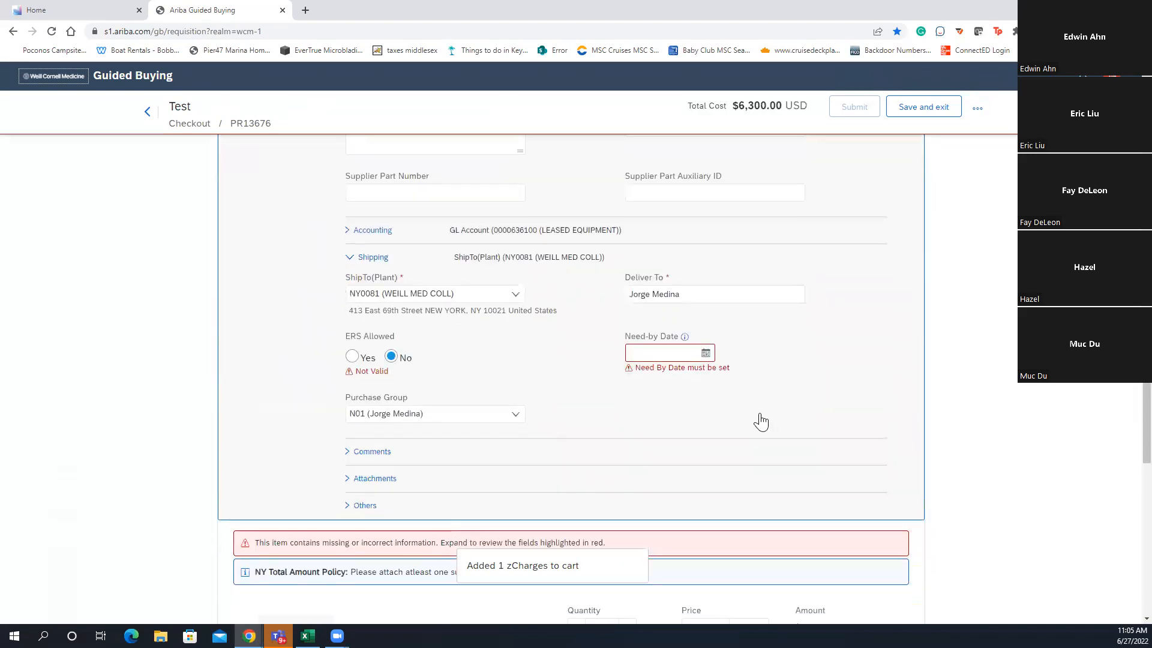
pyautogui.scroll(5, 708, 426)
pyautogui.scroll(7, 691, 418)
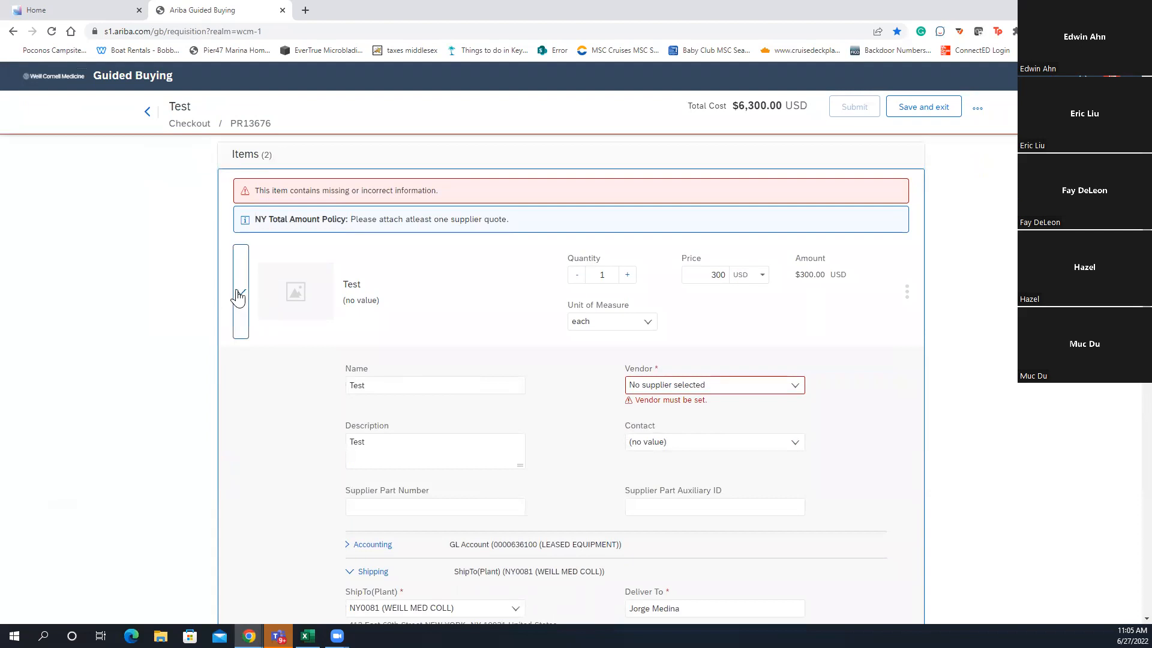
pyautogui.click(240, 293)
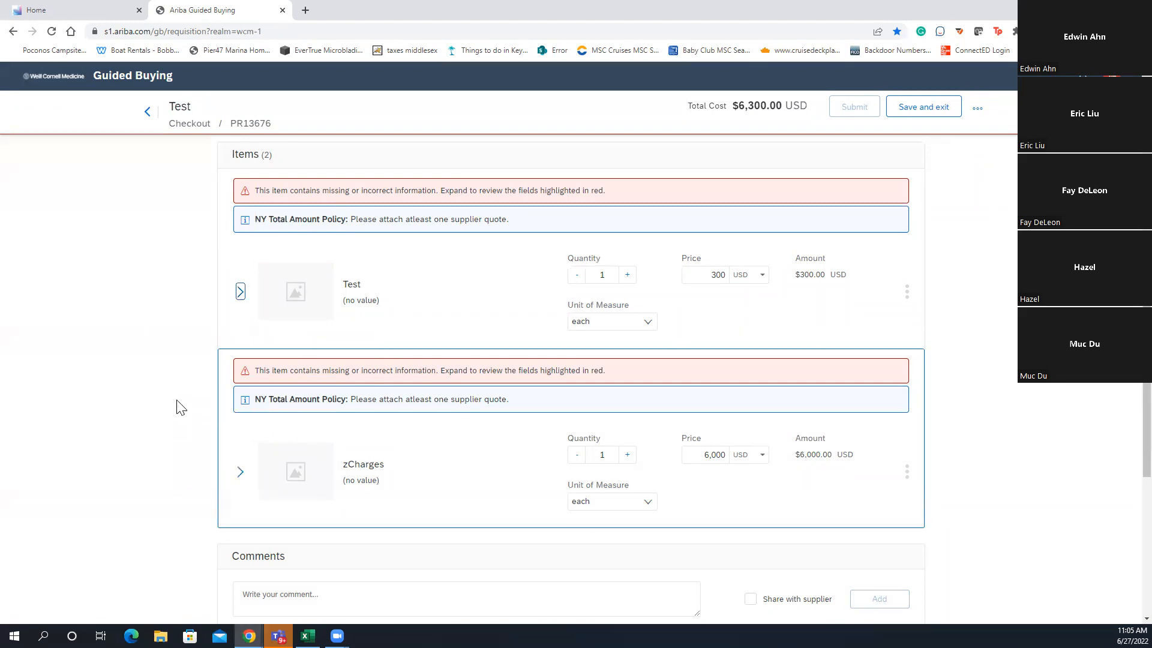
pyautogui.scroll(-2, 161, 404)
pyautogui.scroll(5, 161, 404)
pyautogui.scroll(3, 161, 407)
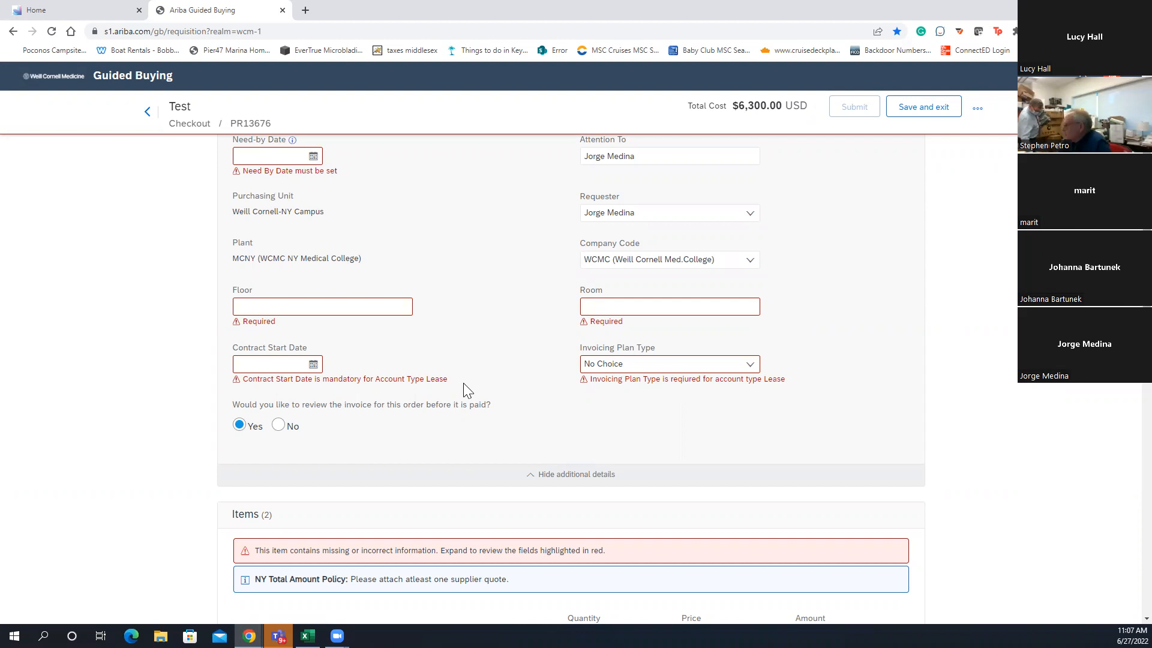
pyautogui.scroll(-1, 477, 381)
pyautogui.scroll(4, 486, 372)
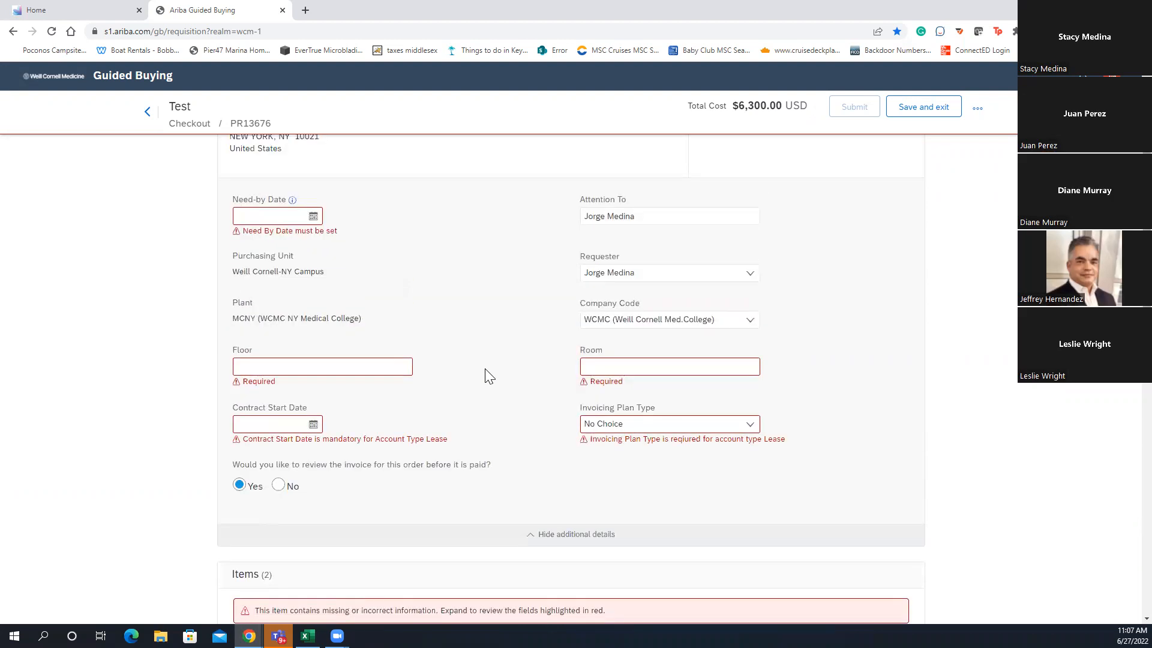
pyautogui.scroll(-1, 485, 368)
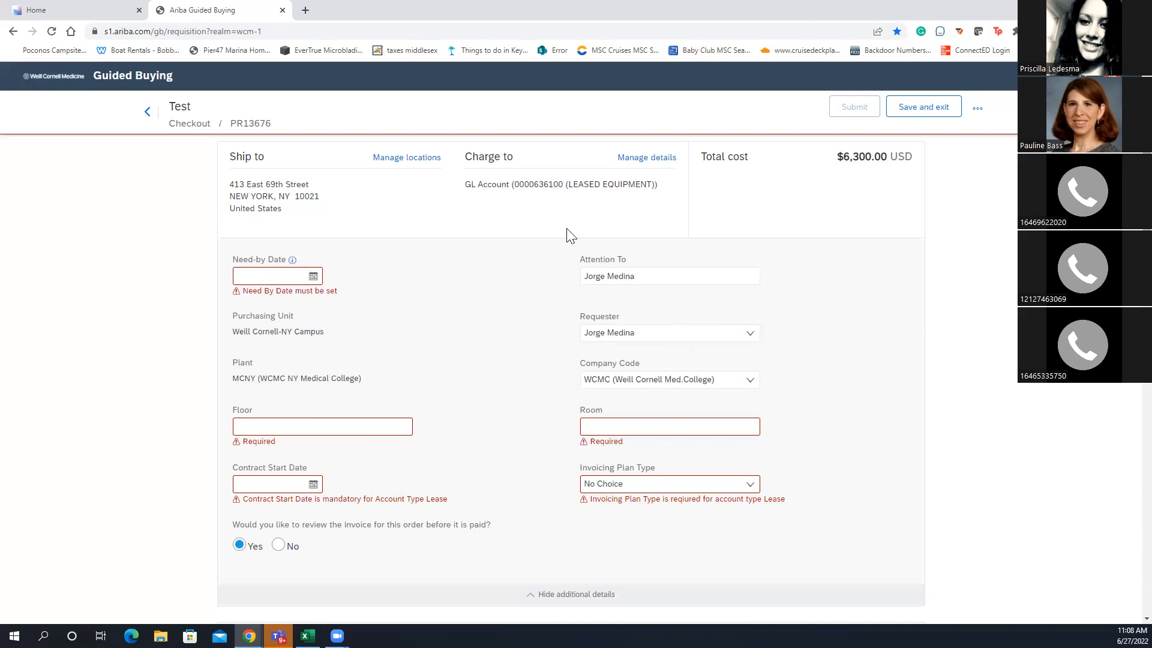
# Leave checkout for a new non-catalog request set to Services
pyautogui.click(600, 107)
pyautogui.click(978, 110)
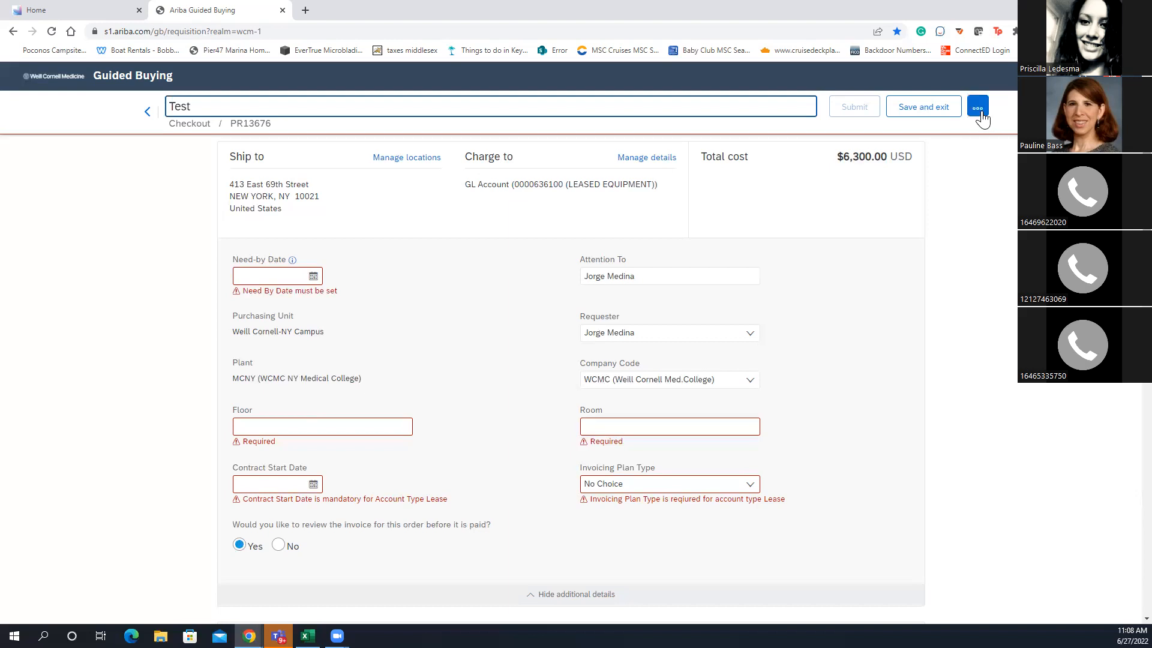
pyautogui.click(147, 112)
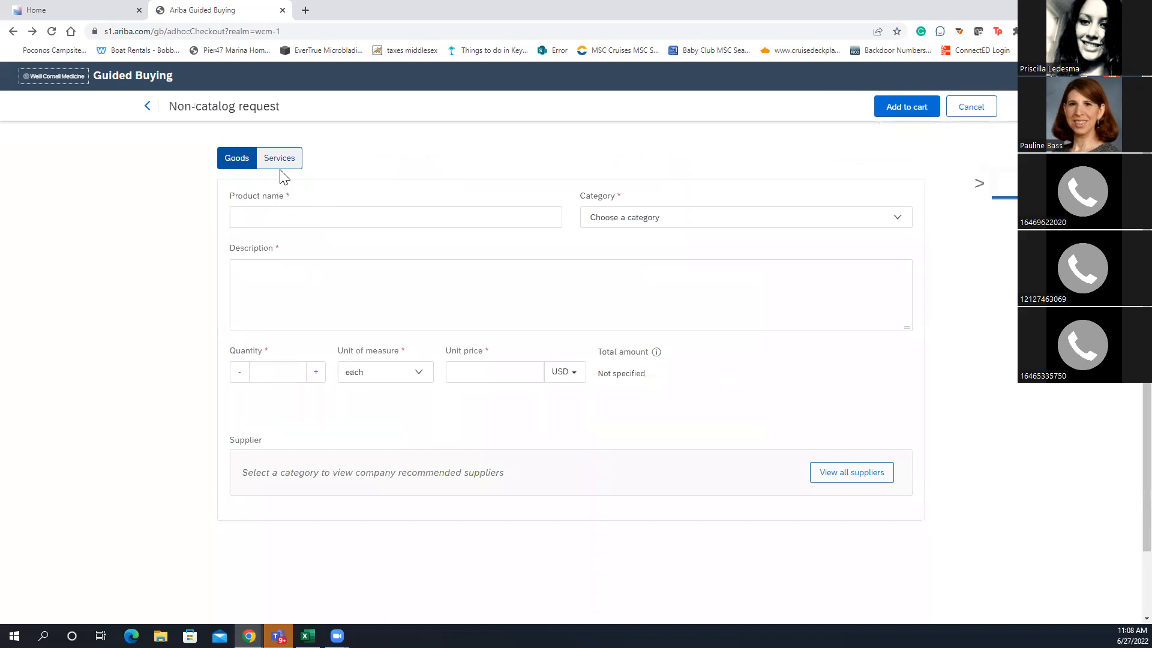
pyautogui.click(282, 163)
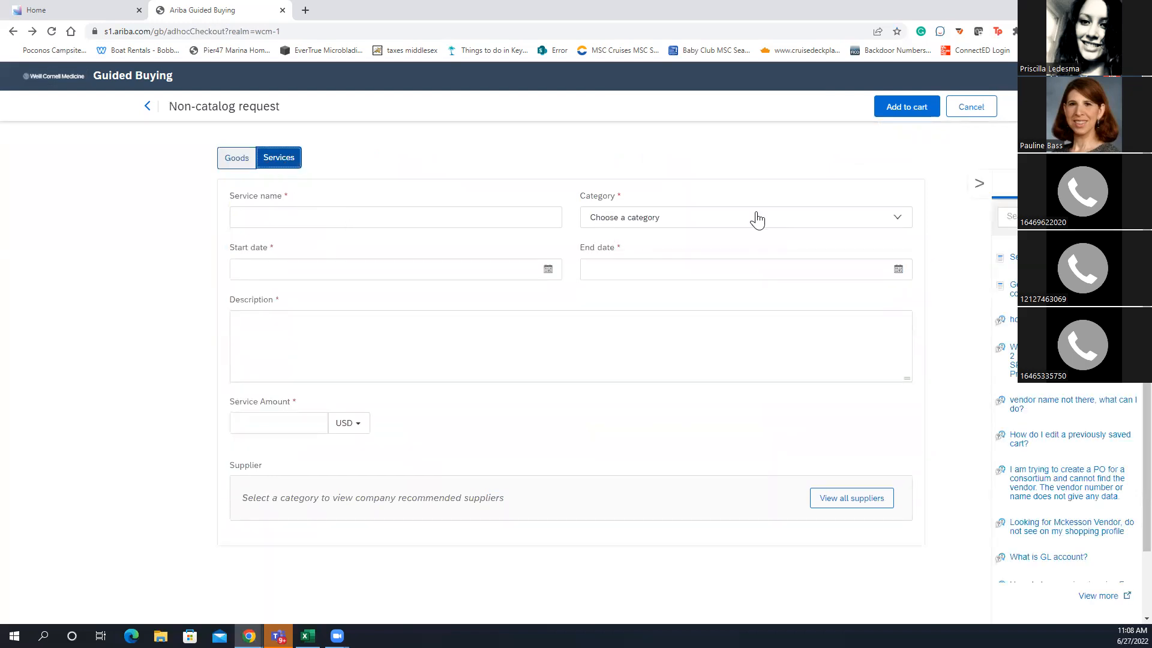
# Delete the Test item from the cart, leaving only zCharges
pyautogui.click(1083, 76)
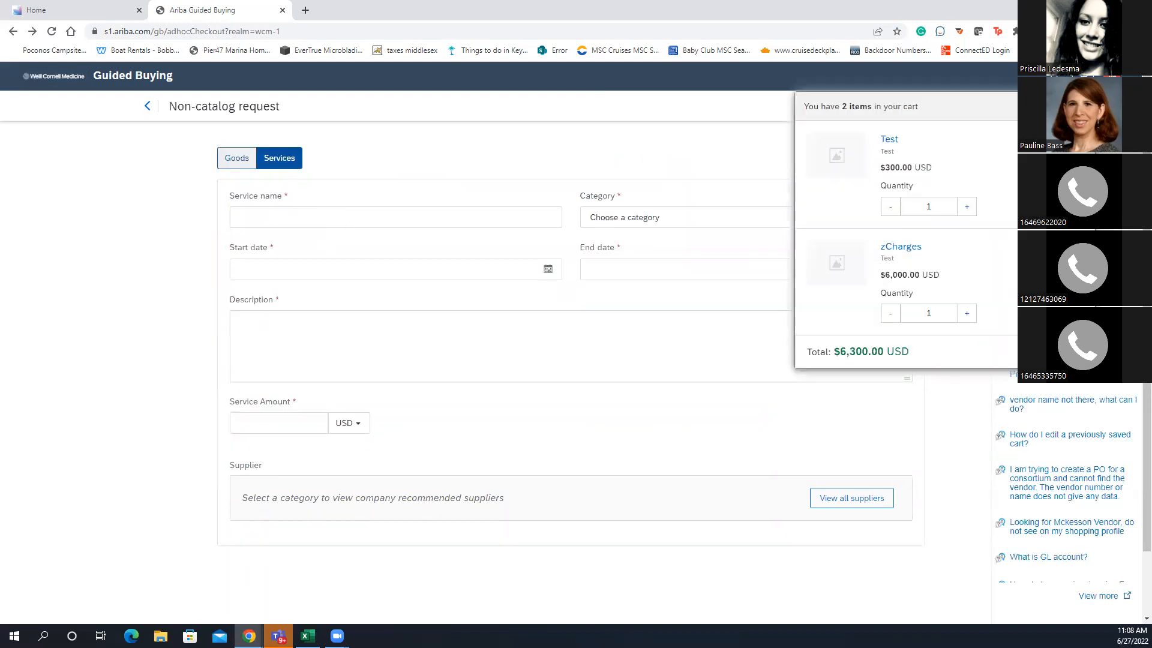
pyautogui.click(1074, 206)
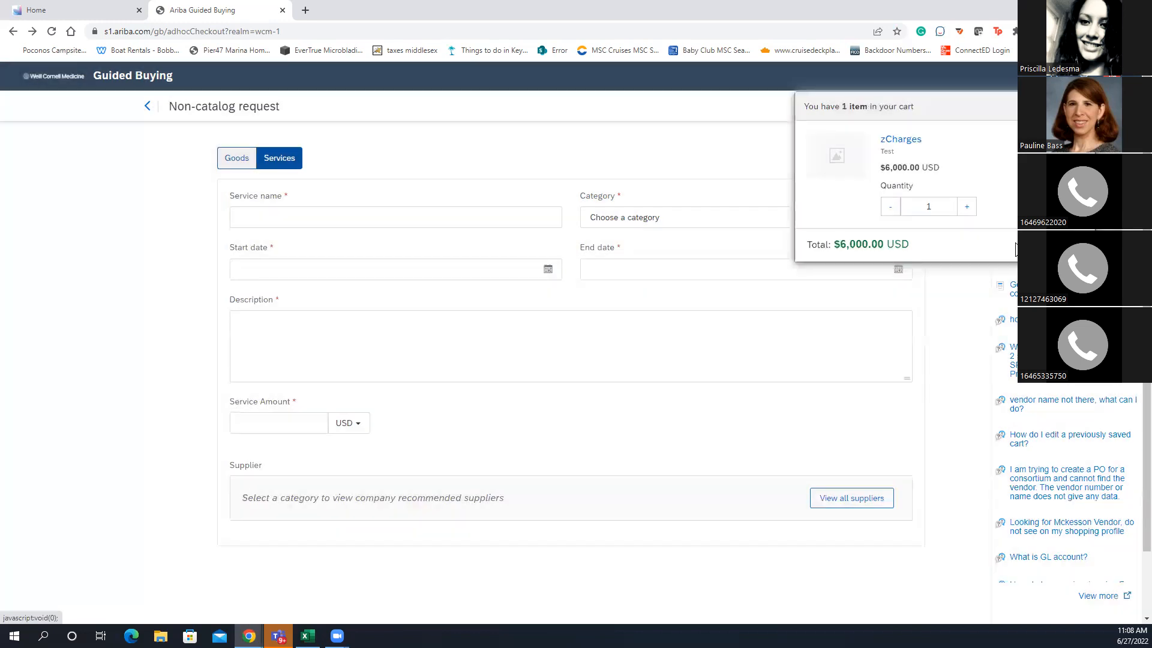
pyautogui.click(444, 215)
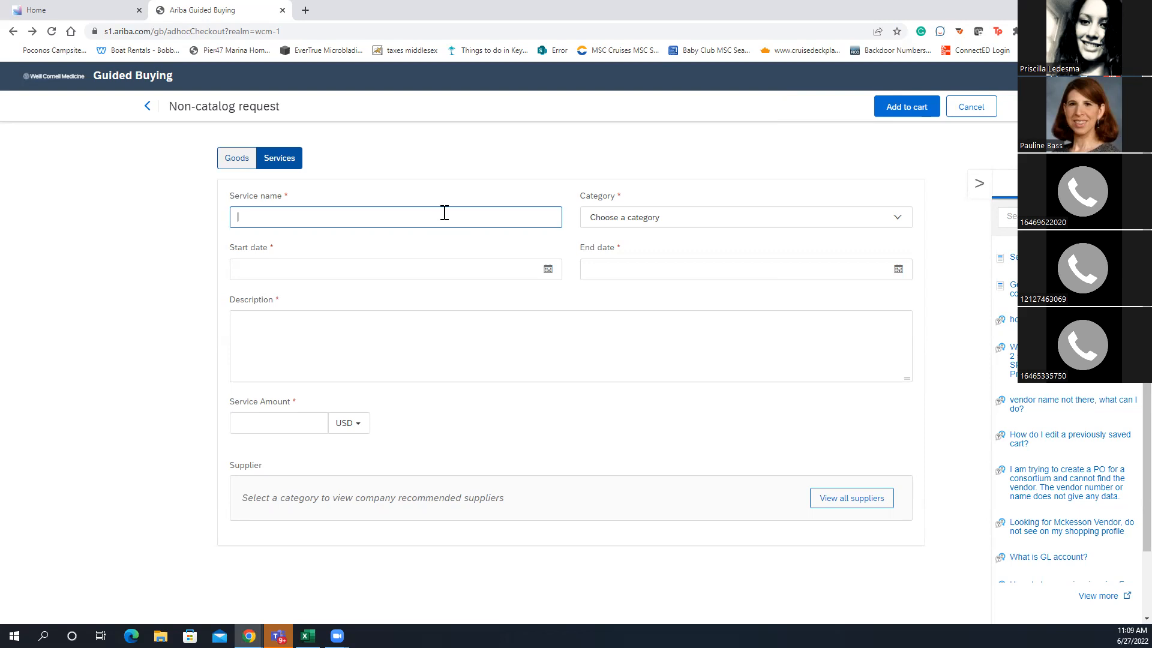
# Set the service start date to Jul 1, 2022 and end date to Sep 7, 2022
pyautogui.click(548, 273)
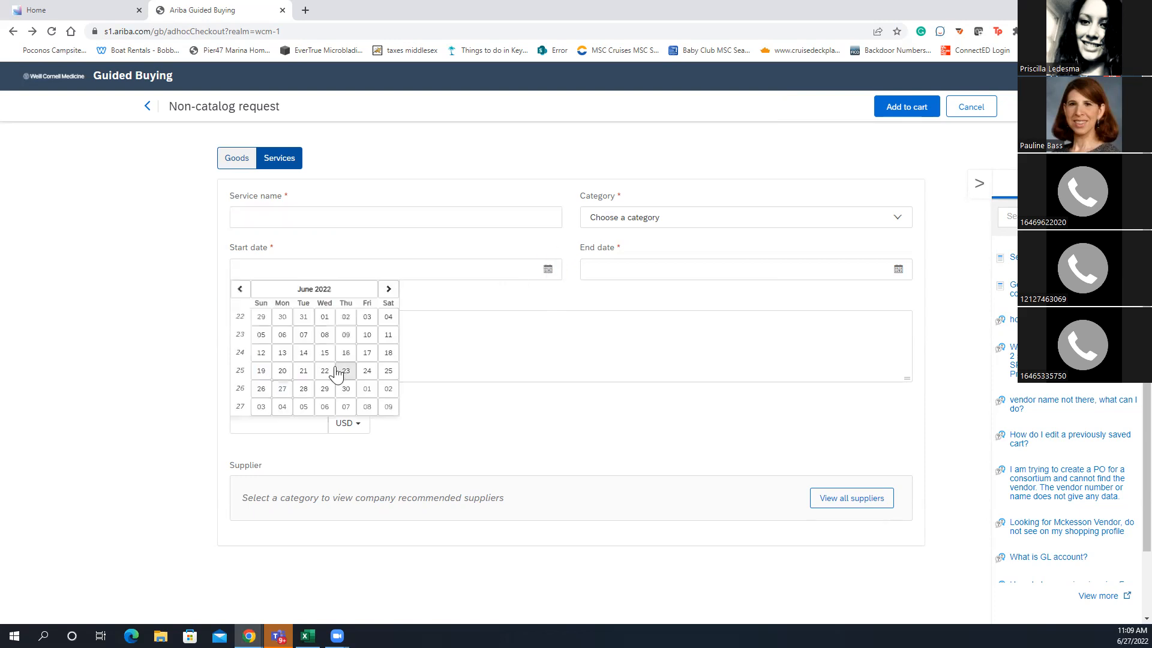
pyautogui.click(388, 289)
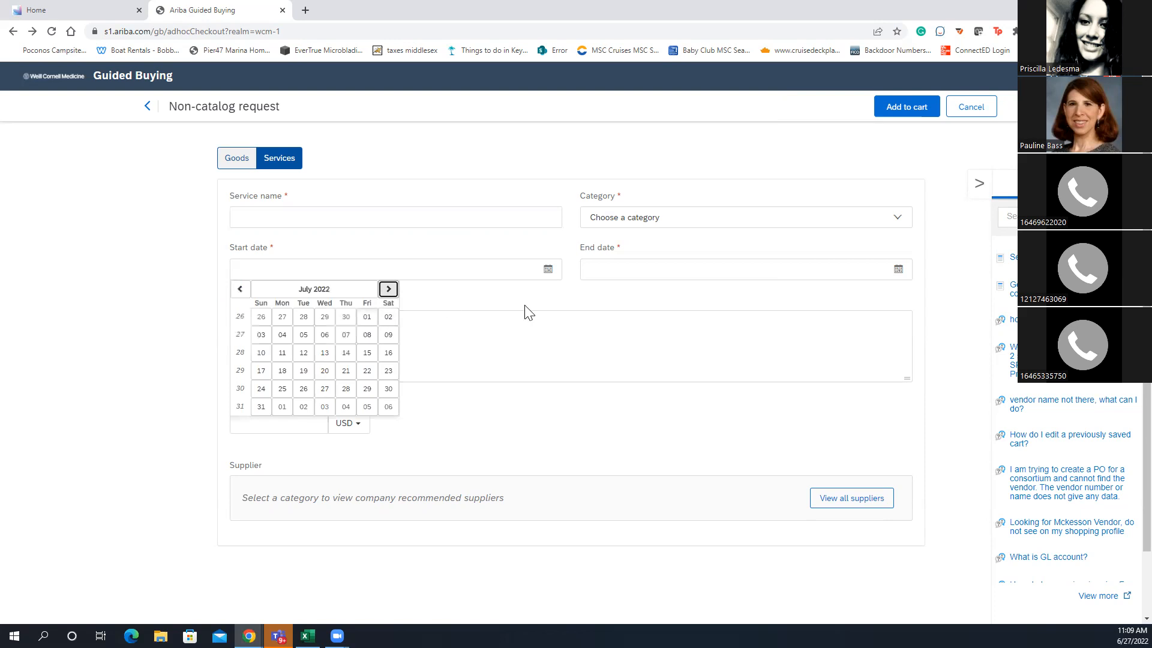
pyautogui.click(367, 317)
pyautogui.click(898, 270)
pyautogui.click(738, 290)
pyautogui.click(738, 291)
pyautogui.click(738, 290)
pyautogui.click(675, 335)
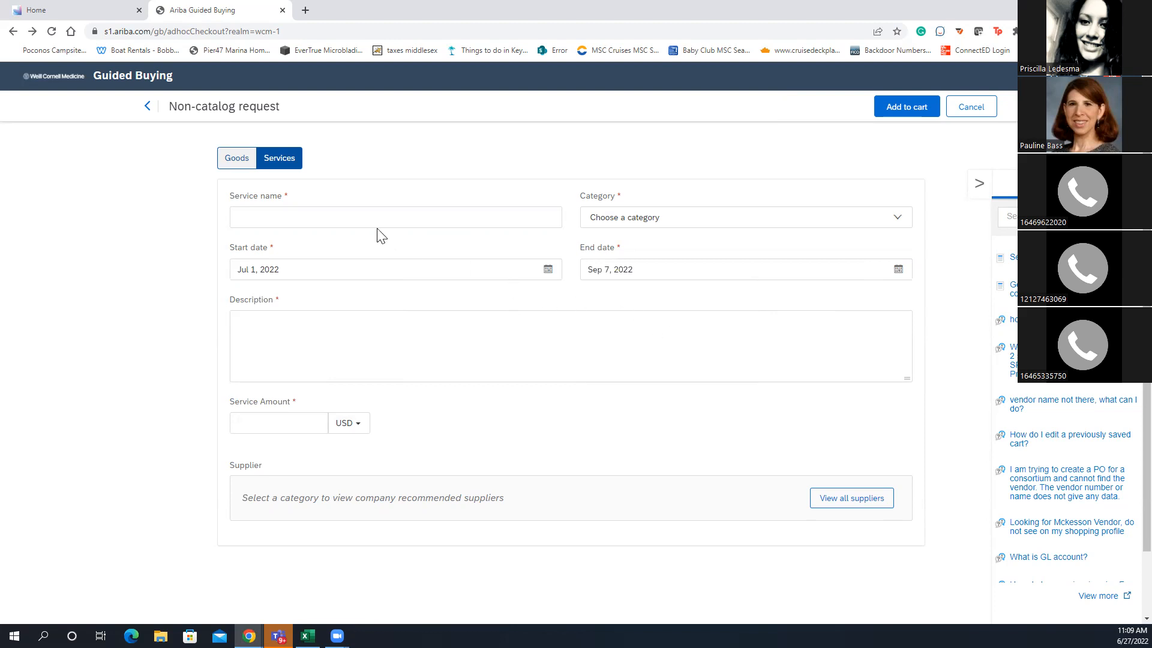
# Begin the service description, ending up with 'Gloves, or an'
pyautogui.click(292, 340)
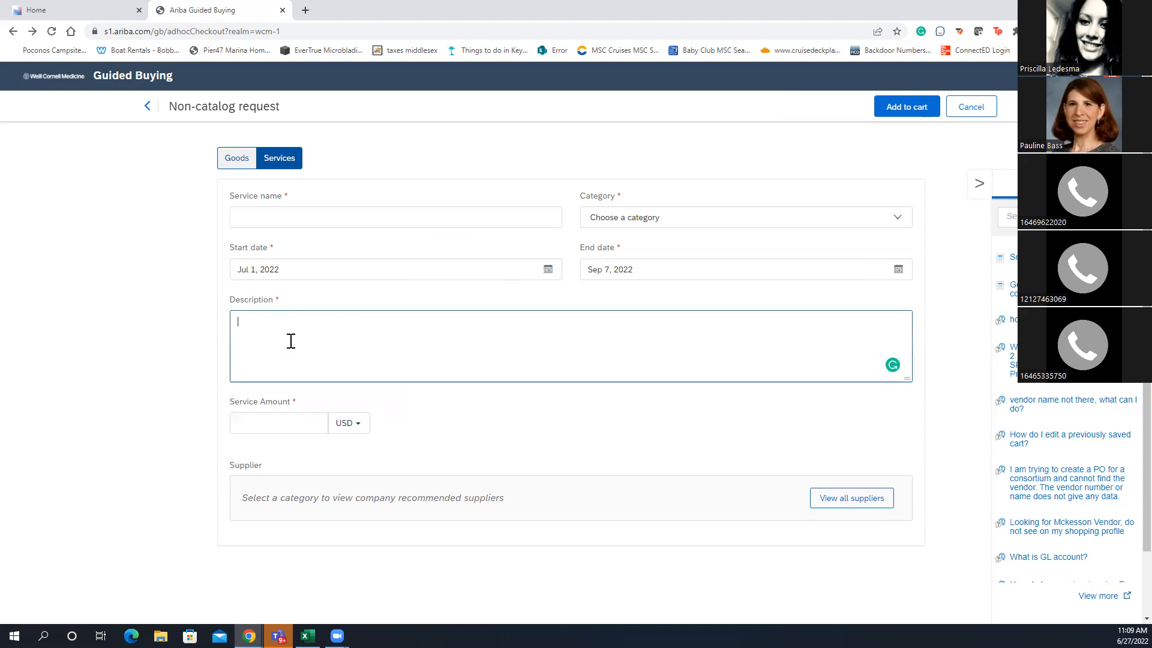
pyautogui.write('What is fo')
pyautogui.press('BackSpace')
pyautogui.press('BackSpace')
pyautogui.press('BackSpace')
pyautogui.press('BackSpace')
pyautogui.press('BackSpace')
pyautogui.press('BackSpace')
pyautogui.press('BackSpace')
pyautogui.press('BackSpace')
pyautogui.press('BackSpace')
pyautogui.press('BackSpace')
pyautogui.write('Glo')
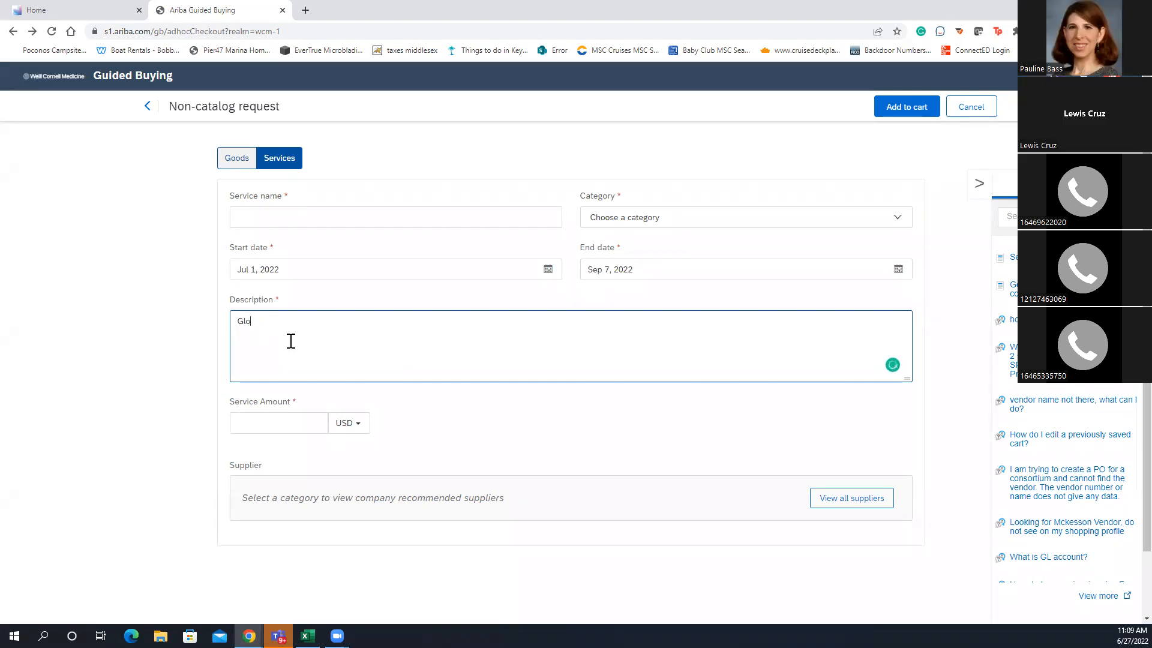
pyautogui.write('ves, or an')
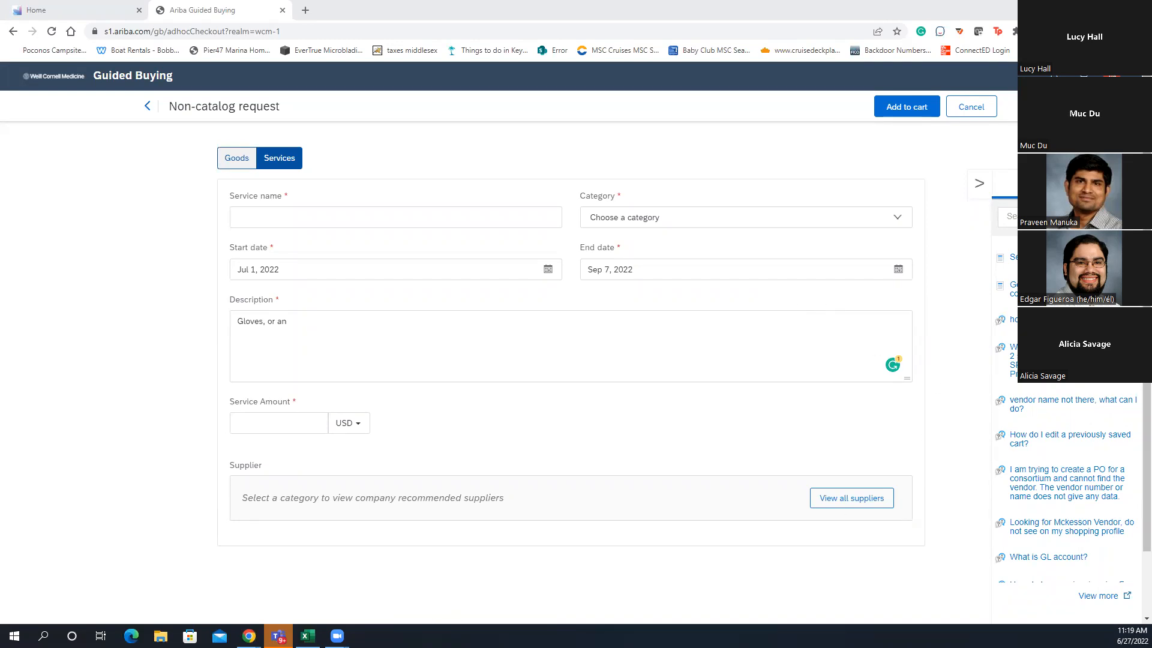
pyautogui.moveTo(337, 635)
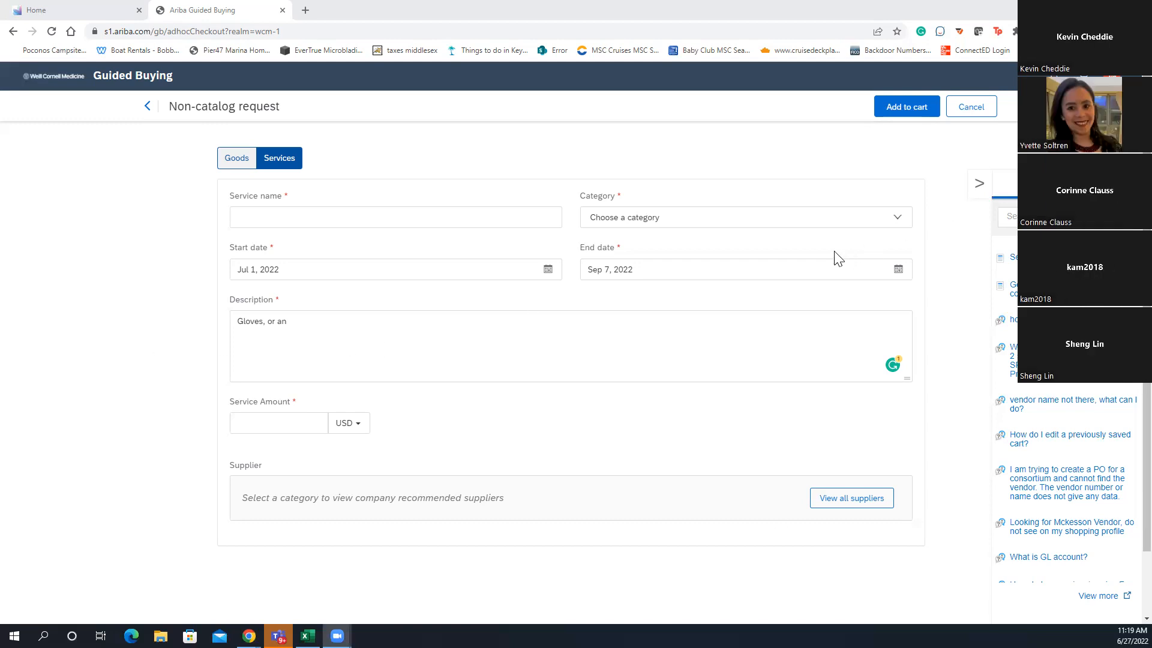
# Open the Category dropdown of suggested categories, dismiss it, then reopen it
pyautogui.click(777, 222)
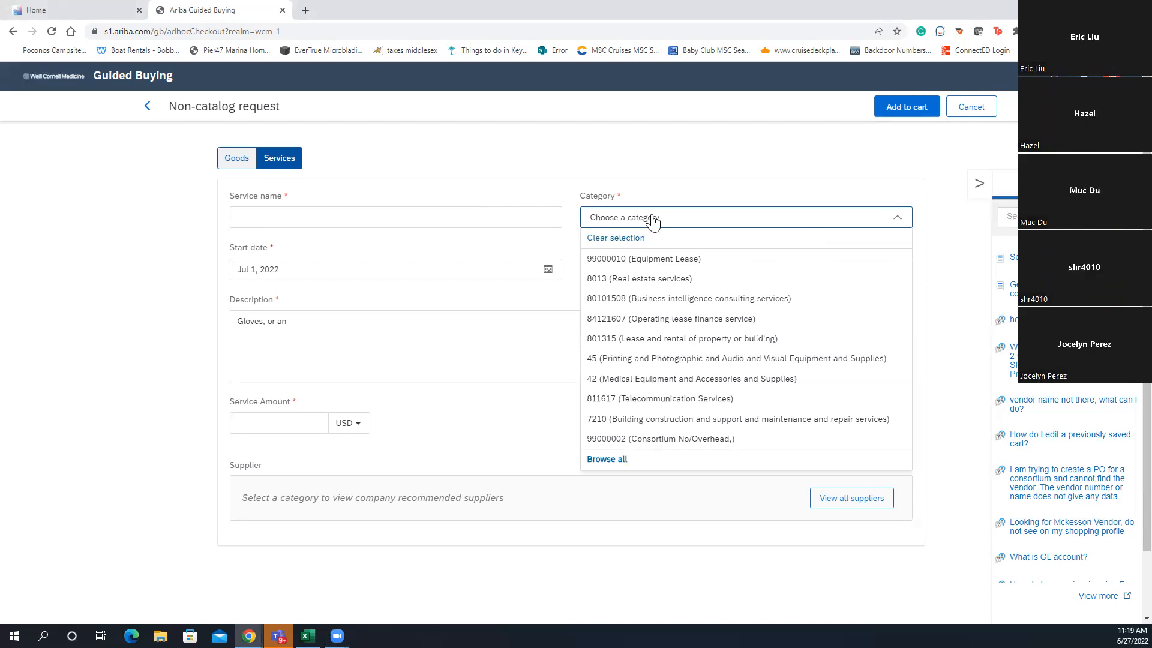
pyautogui.click(610, 458)
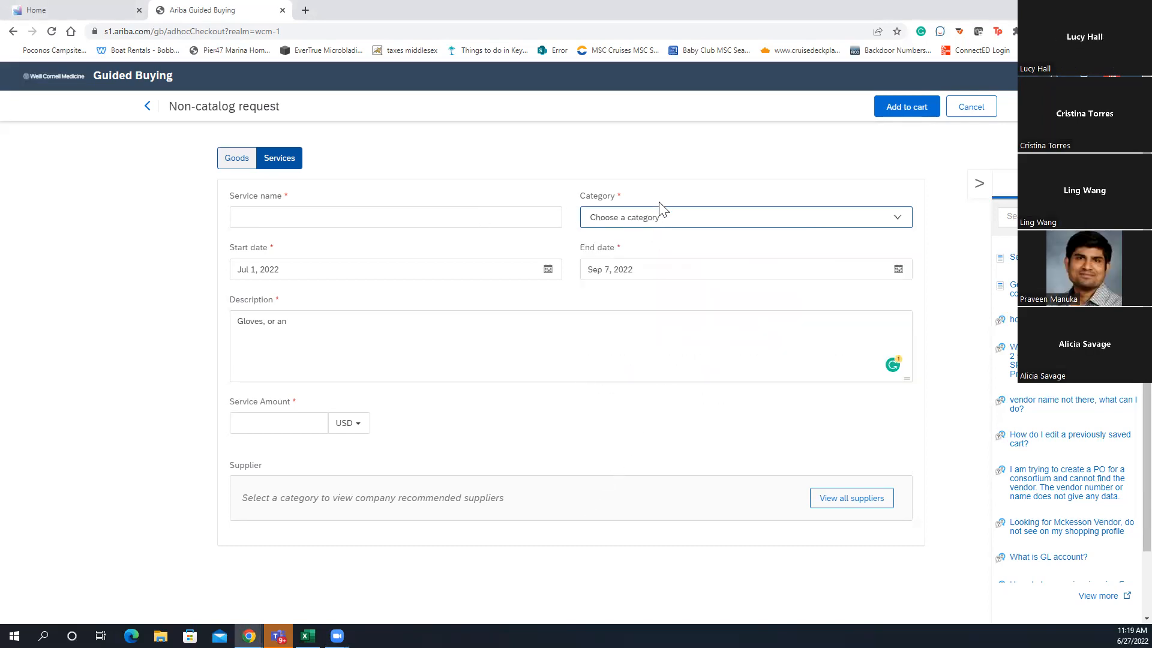
pyautogui.click(662, 216)
# Search the full category catalogue for 'hearing aid', replacing the mistaken 'freeze' term
pyautogui.click(610, 460)
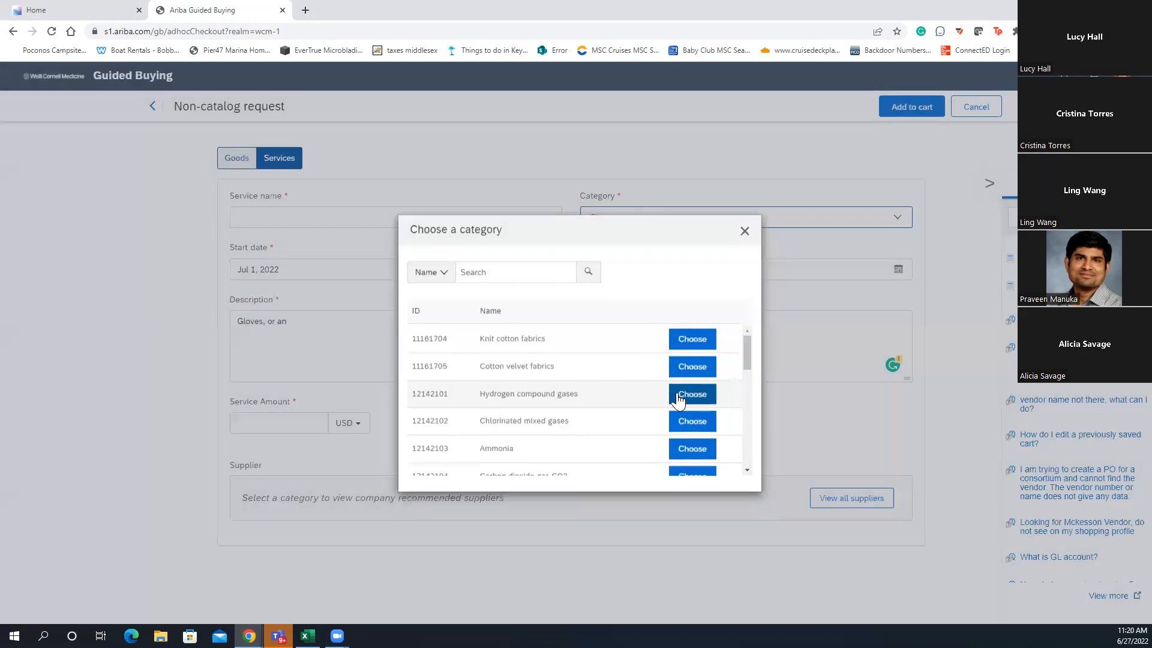
pyautogui.click(525, 264)
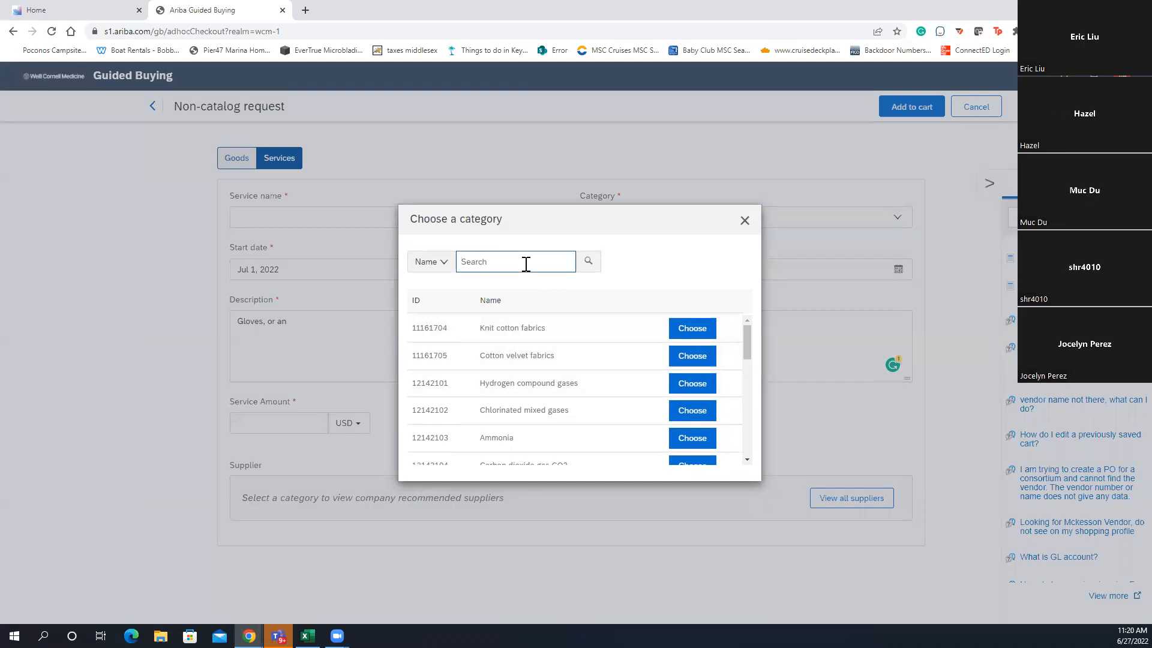
pyautogui.write('f')
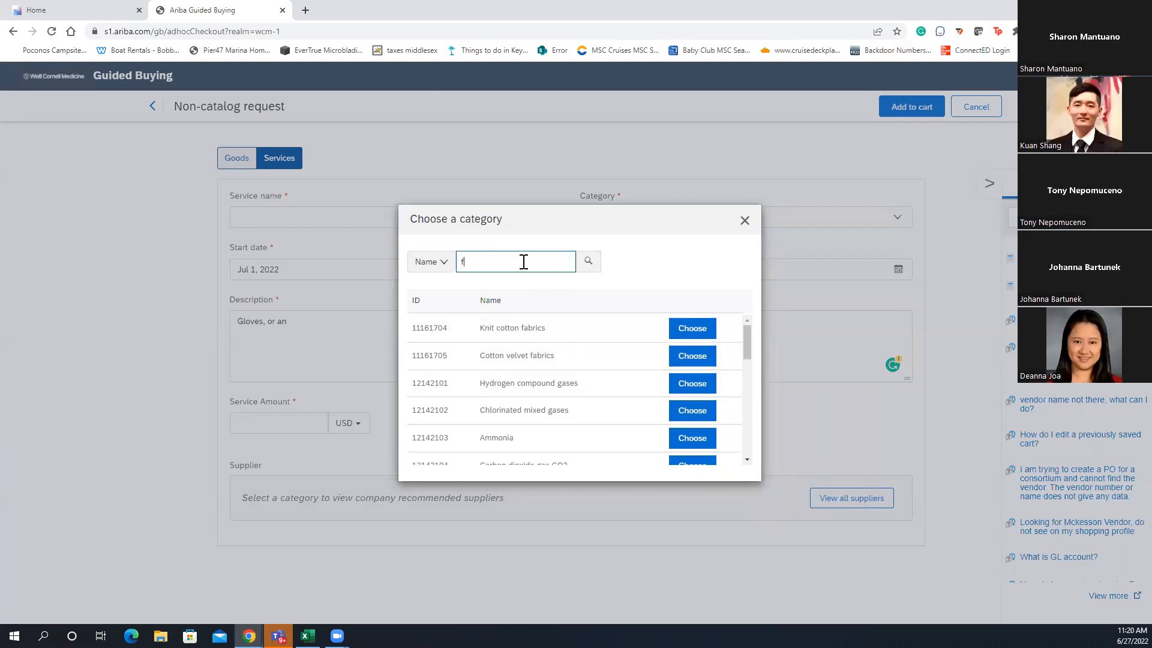
pyautogui.write('reeze')
pyautogui.press('BackSpace')
pyautogui.press('BackSpace')
pyautogui.press('BackSpace')
pyautogui.press('BackSpace')
pyautogui.press('BackSpace')
pyautogui.press('BackSpace')
pyautogui.write('hearing aid')
pyautogui.press('Return')
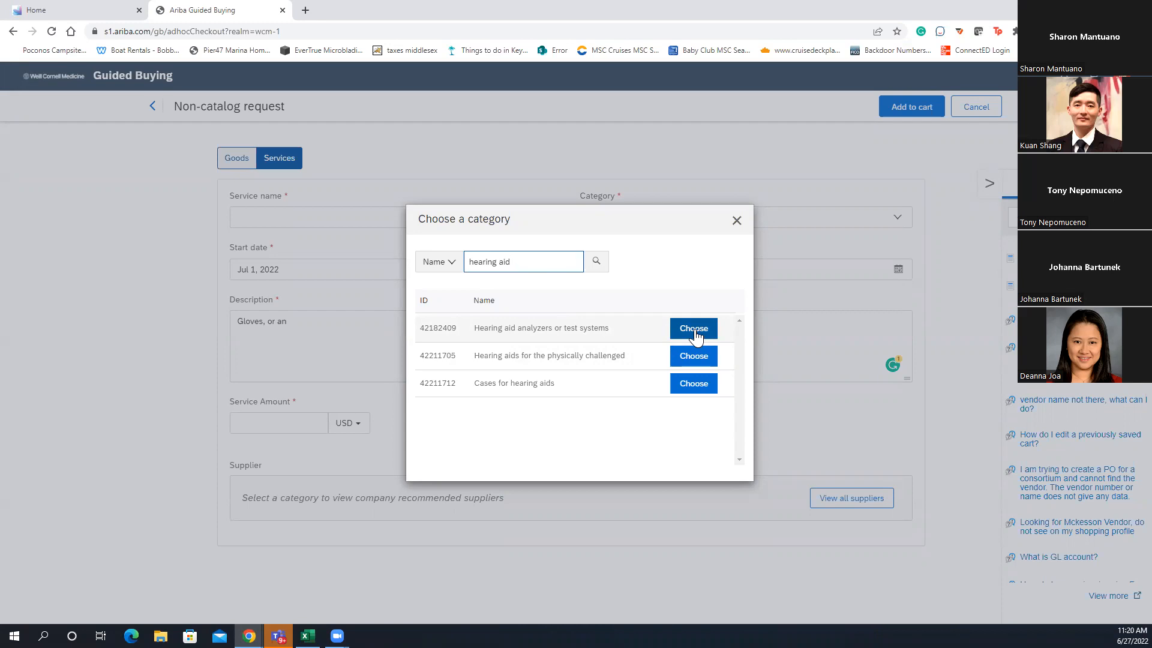
# Choose 42182409 Hearing aid analyzers or test systems as the request's category
pyautogui.click(694, 334)
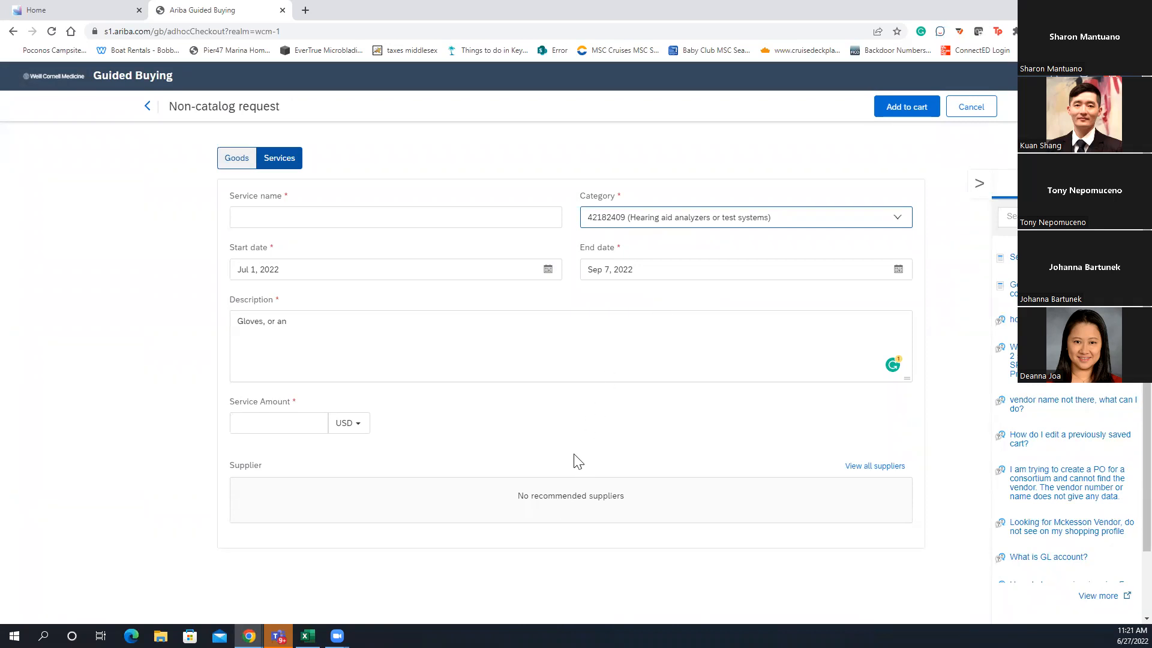
pyautogui.moveTo(337, 635)
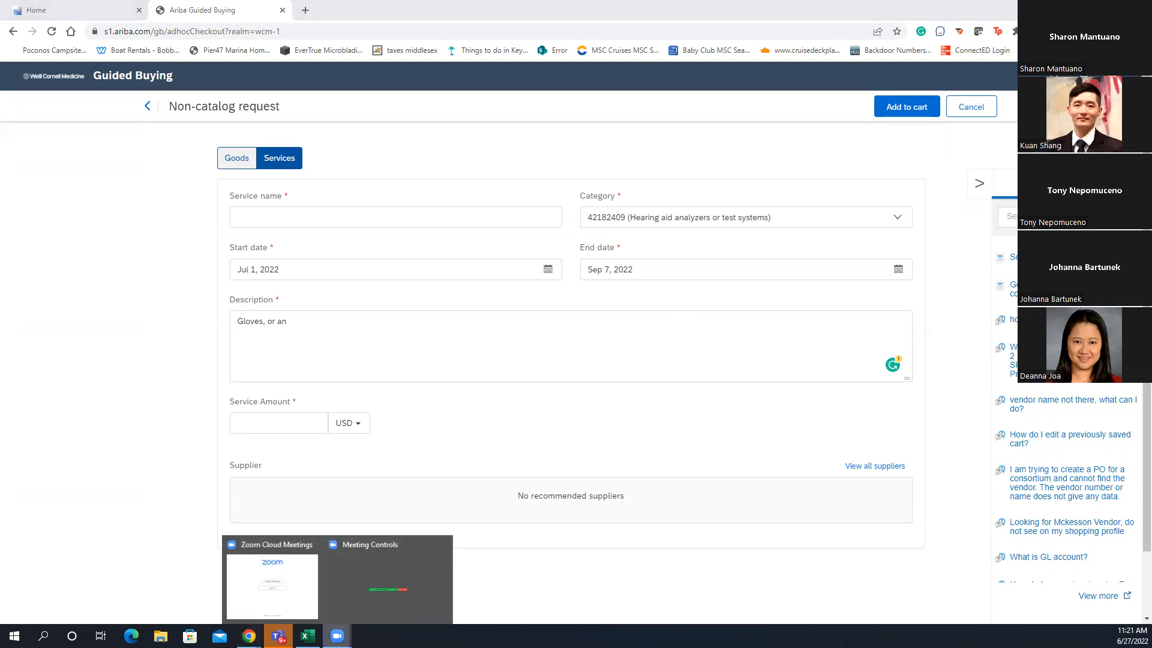